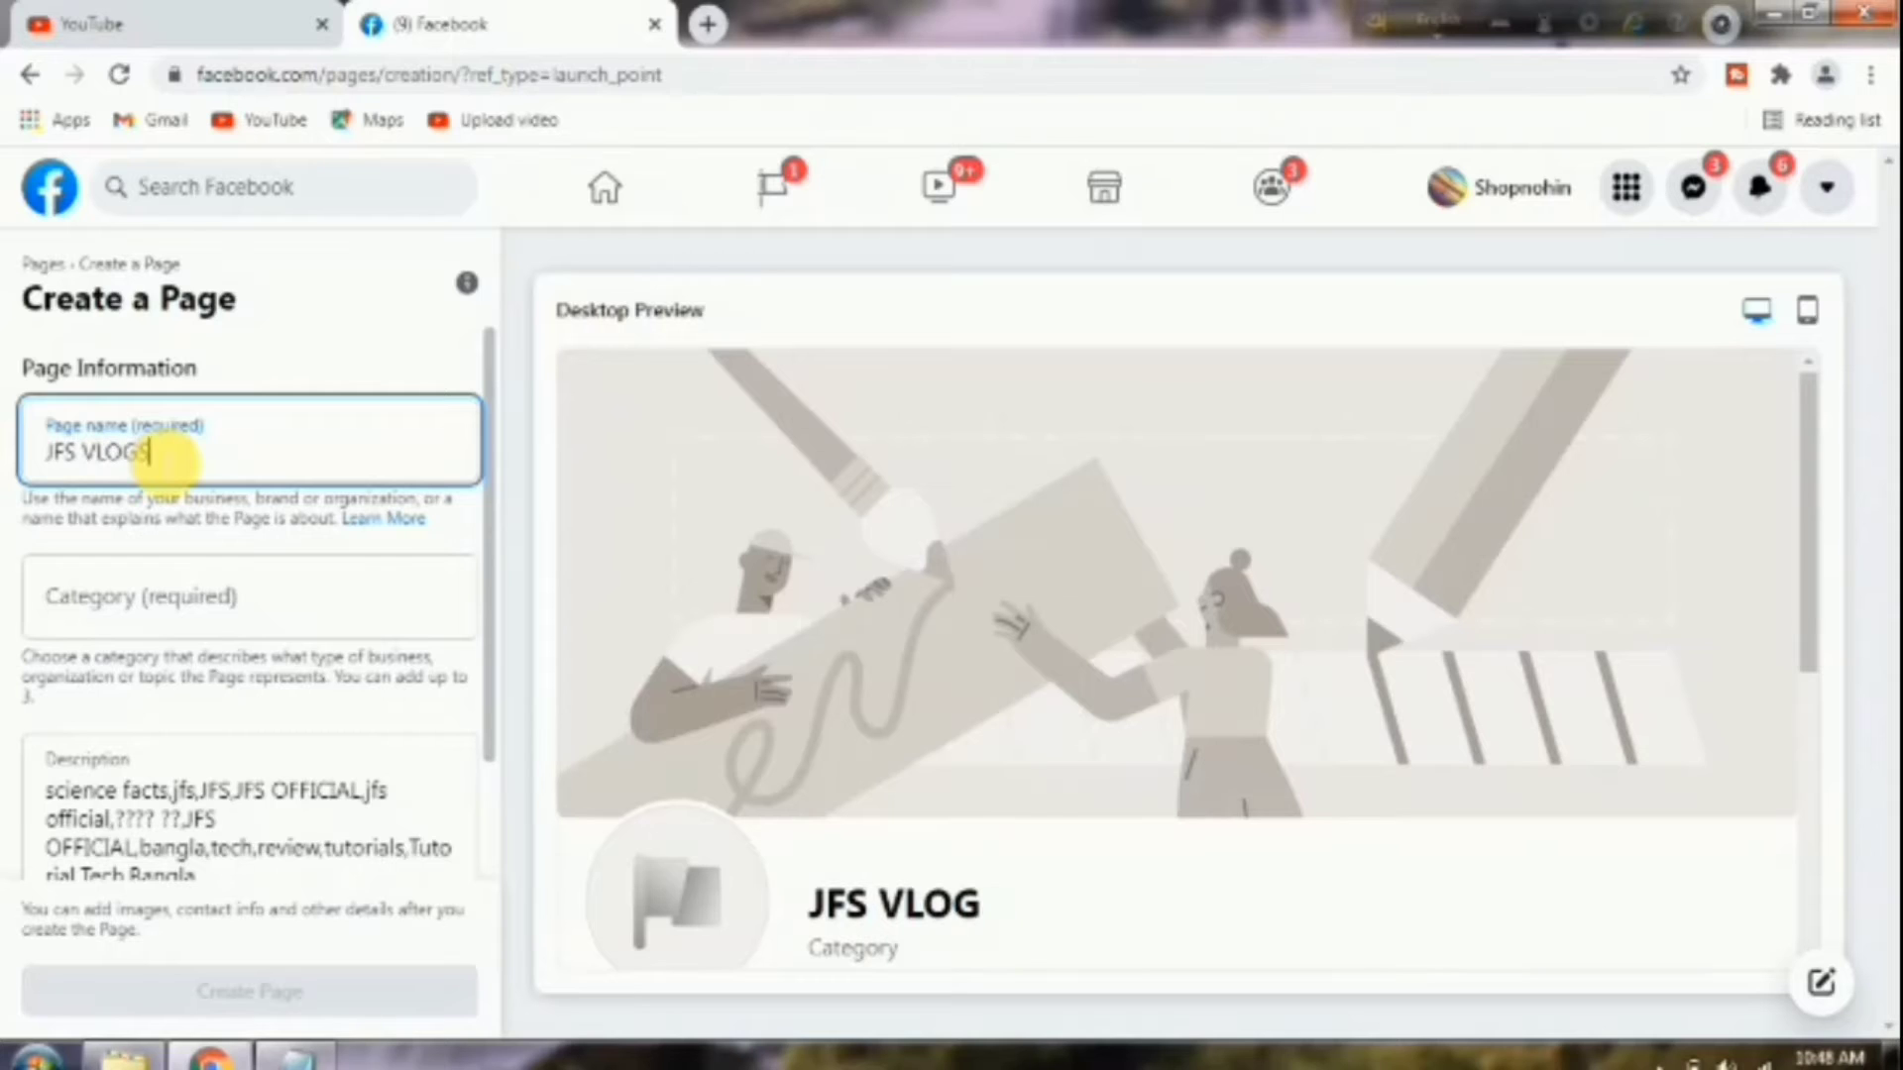
Set the page category to Information Technology Company.
left_click(190, 611)
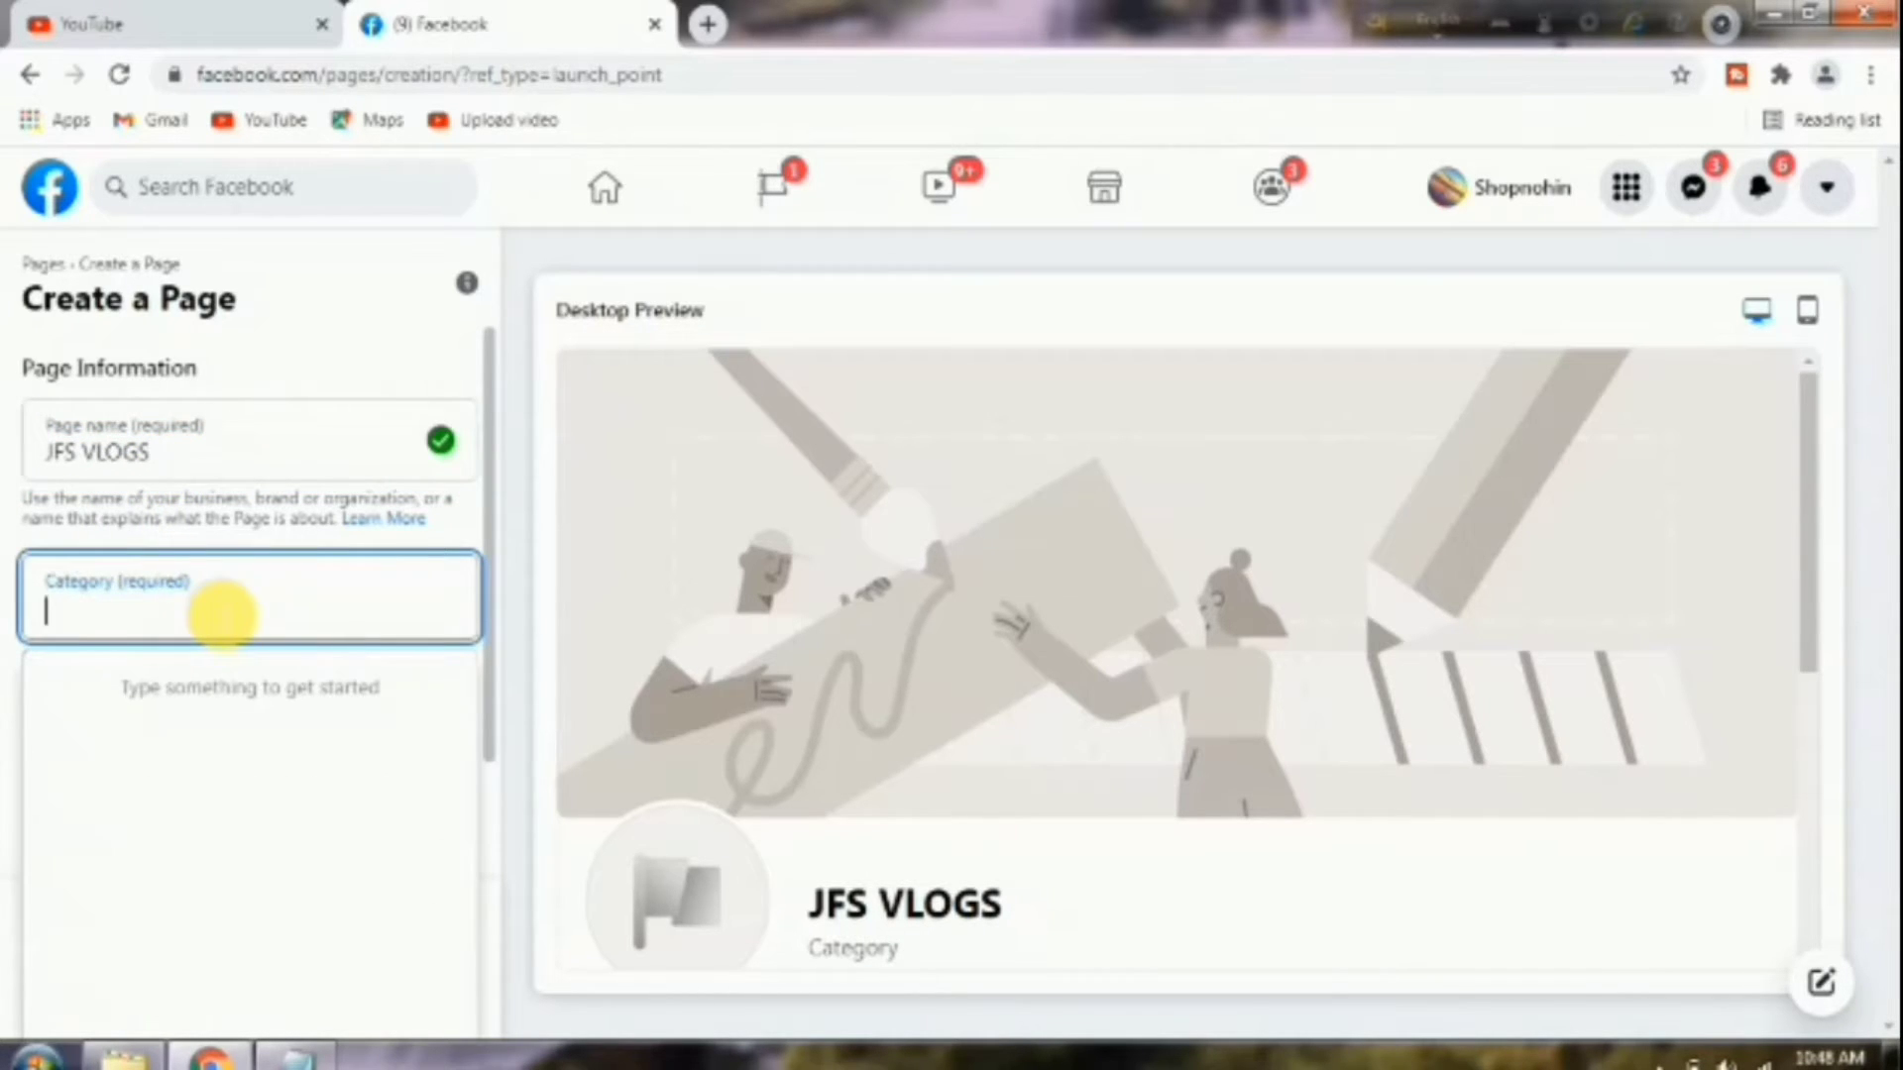
type("INFOR")
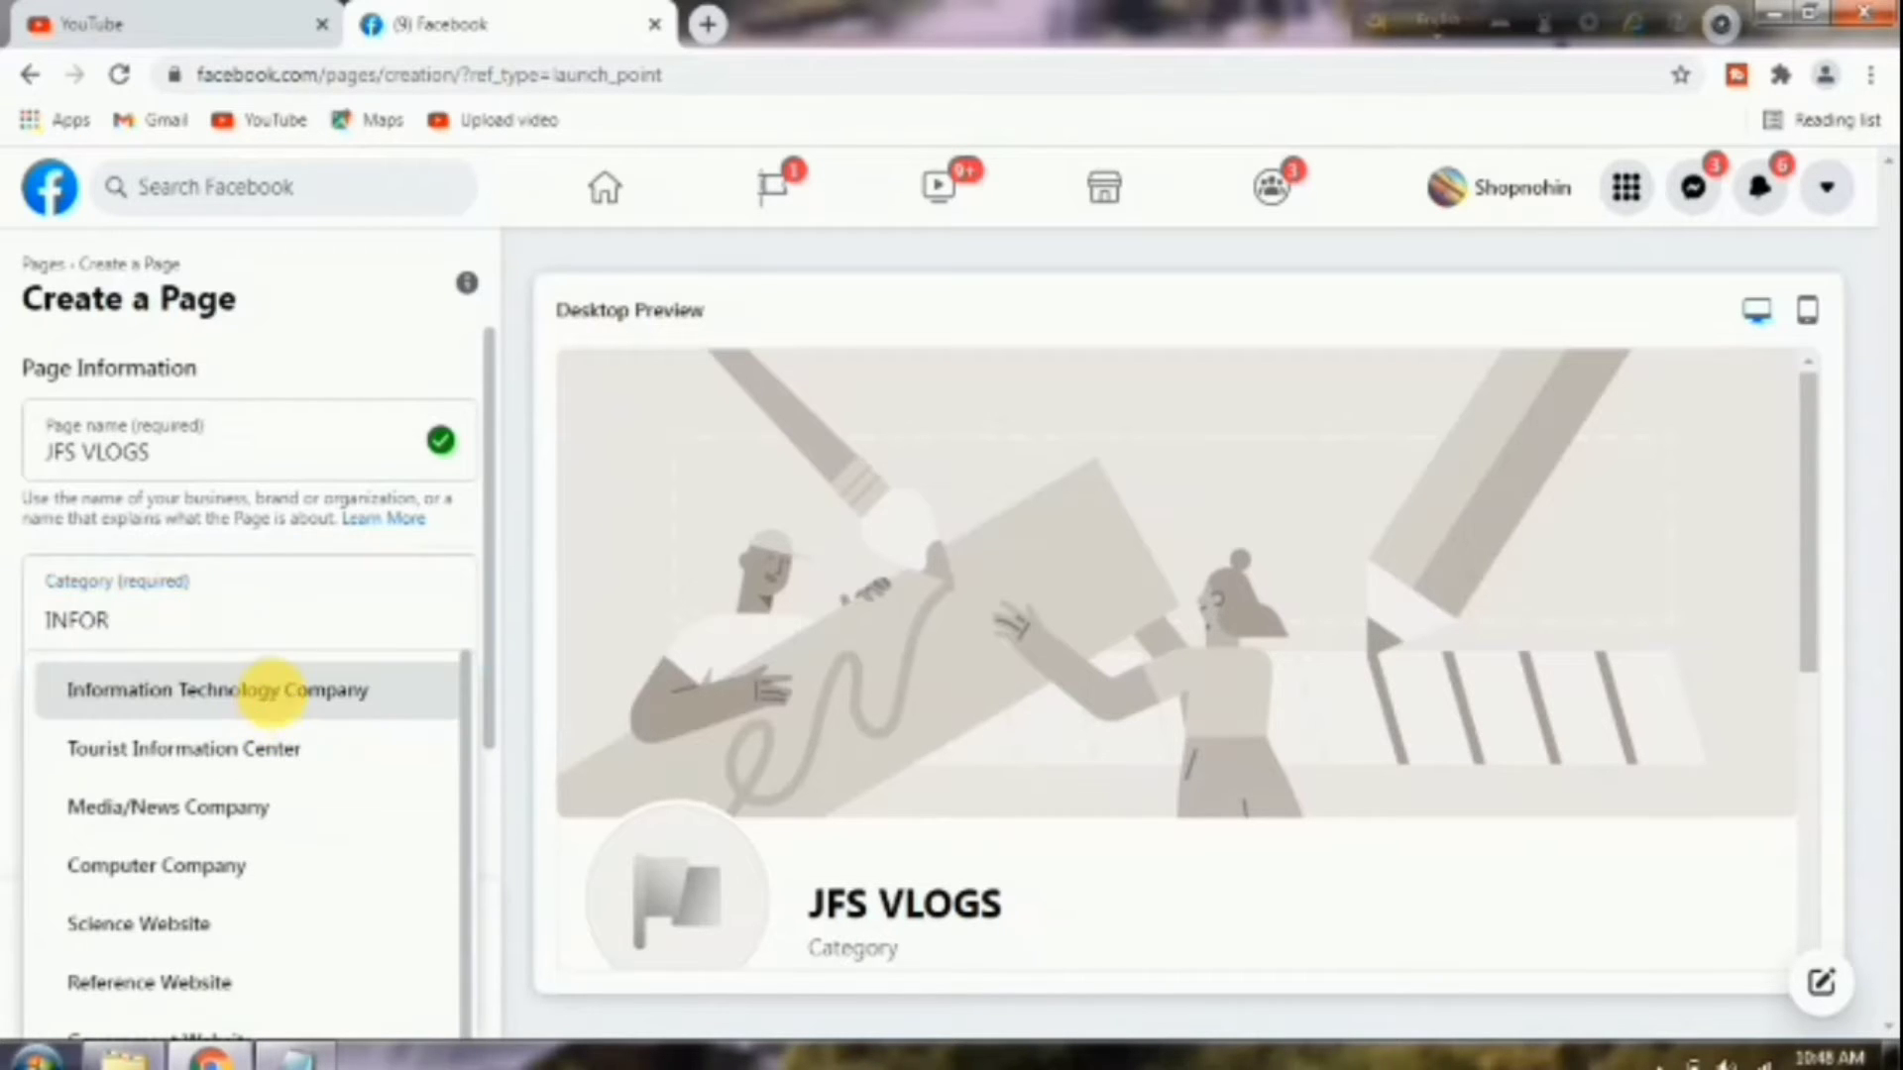
left_click(273, 689)
scroll(476, 849, "up", 2)
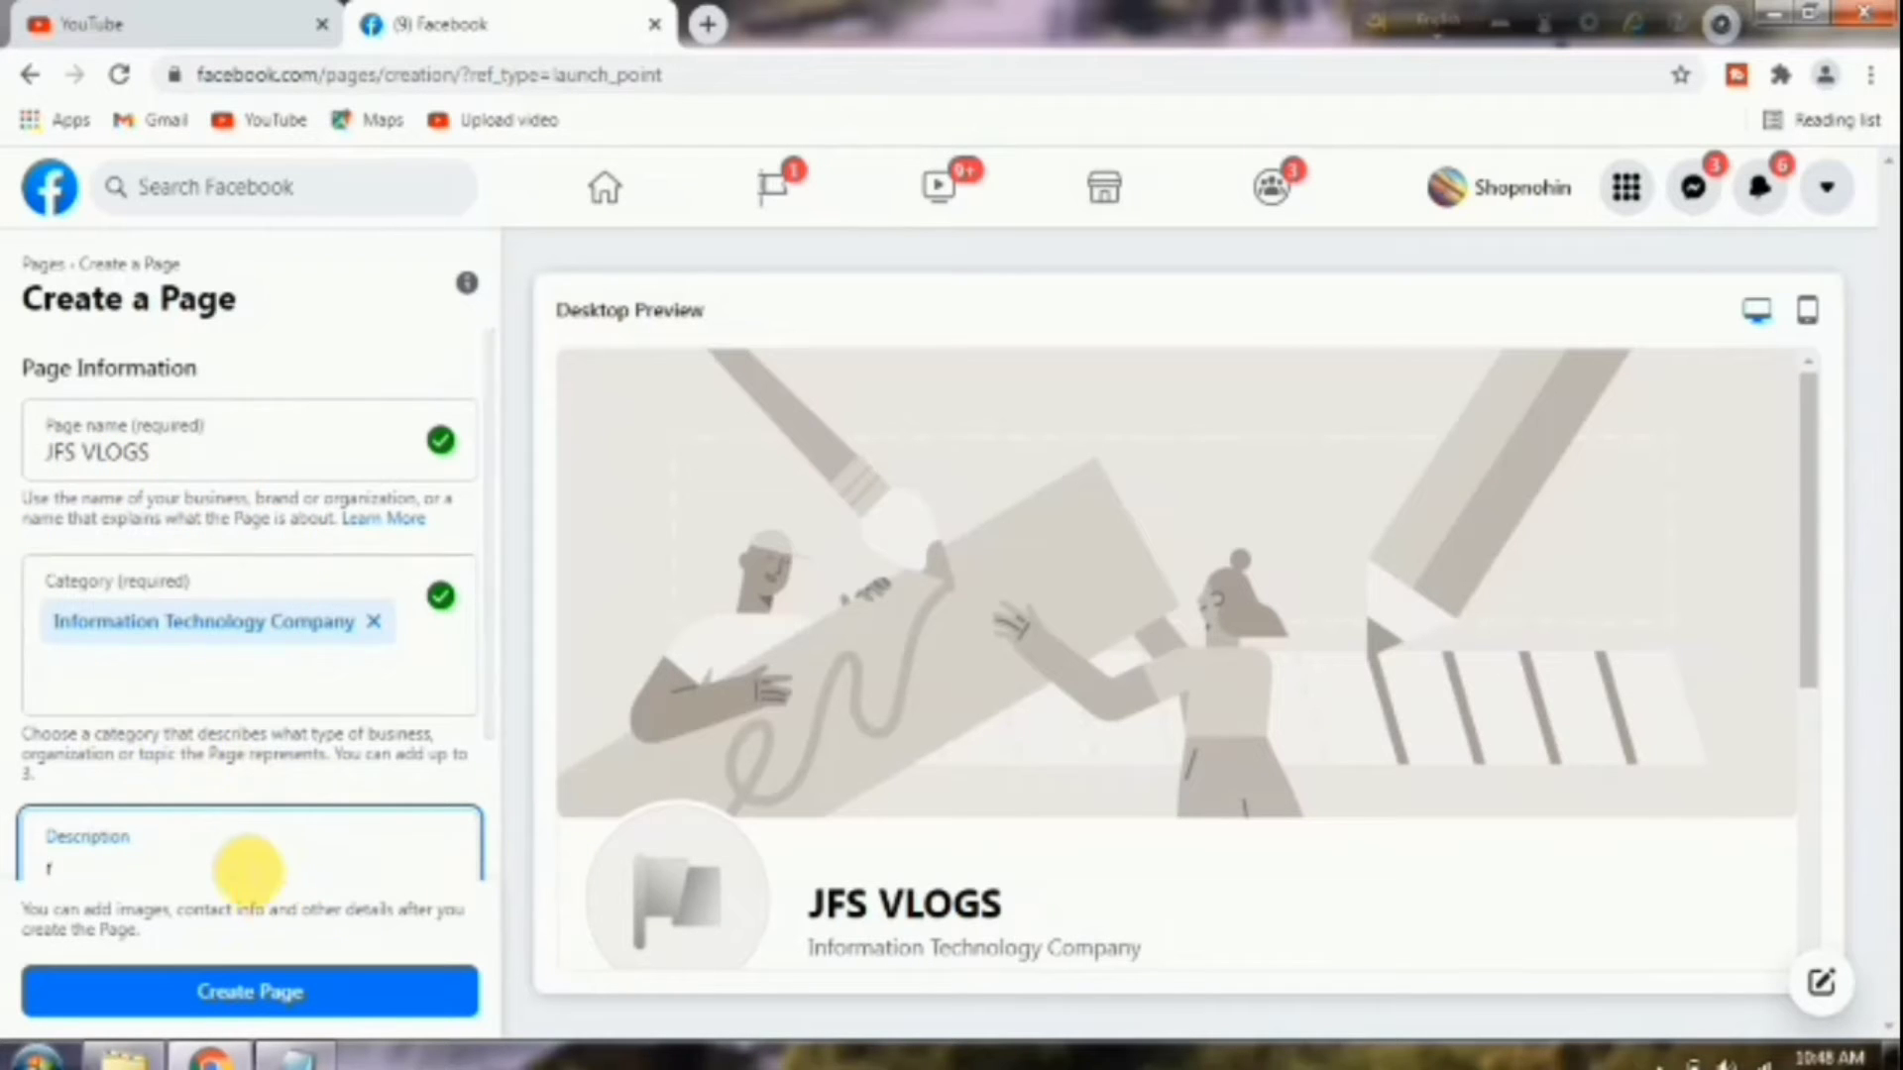
scroll(246, 875, "down", 2)
Paste the comma-separated tag list as the description and create the JFS VLOGS page.
right_click(52, 728)
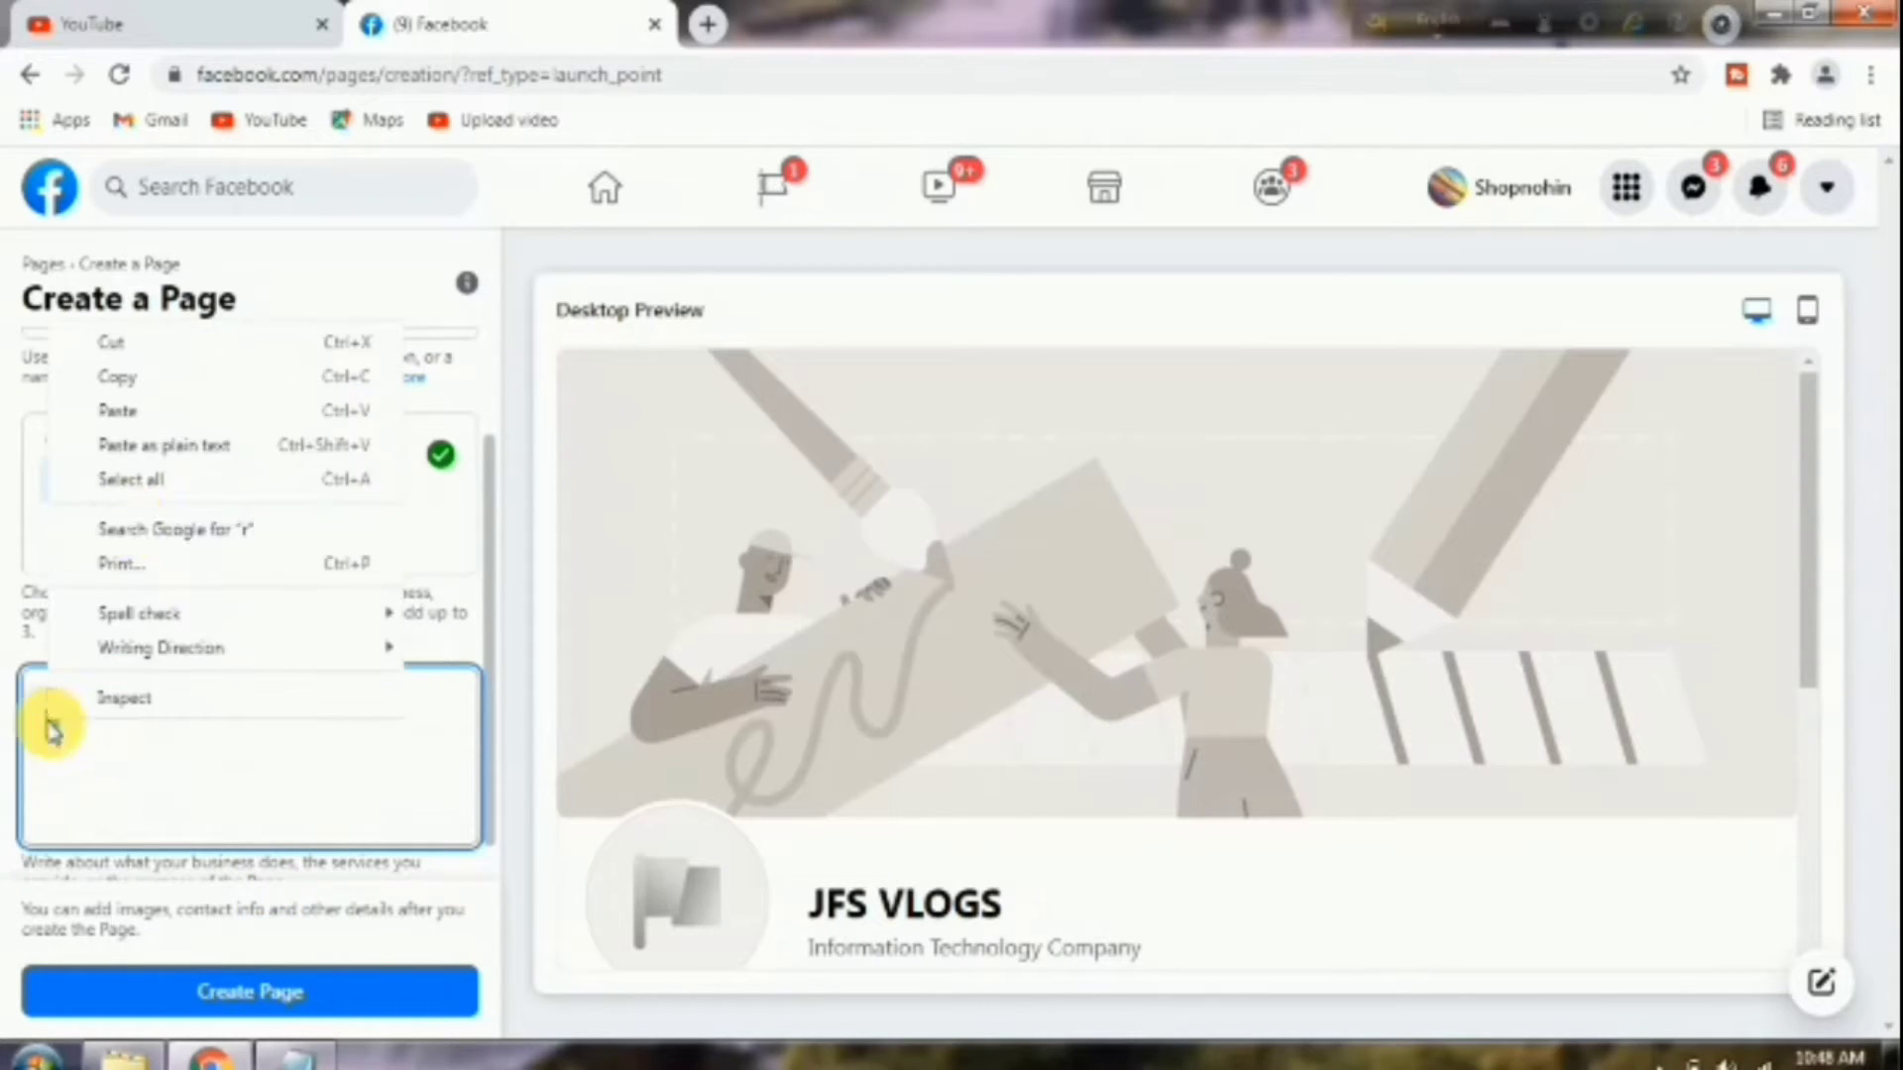
left_click(156, 408)
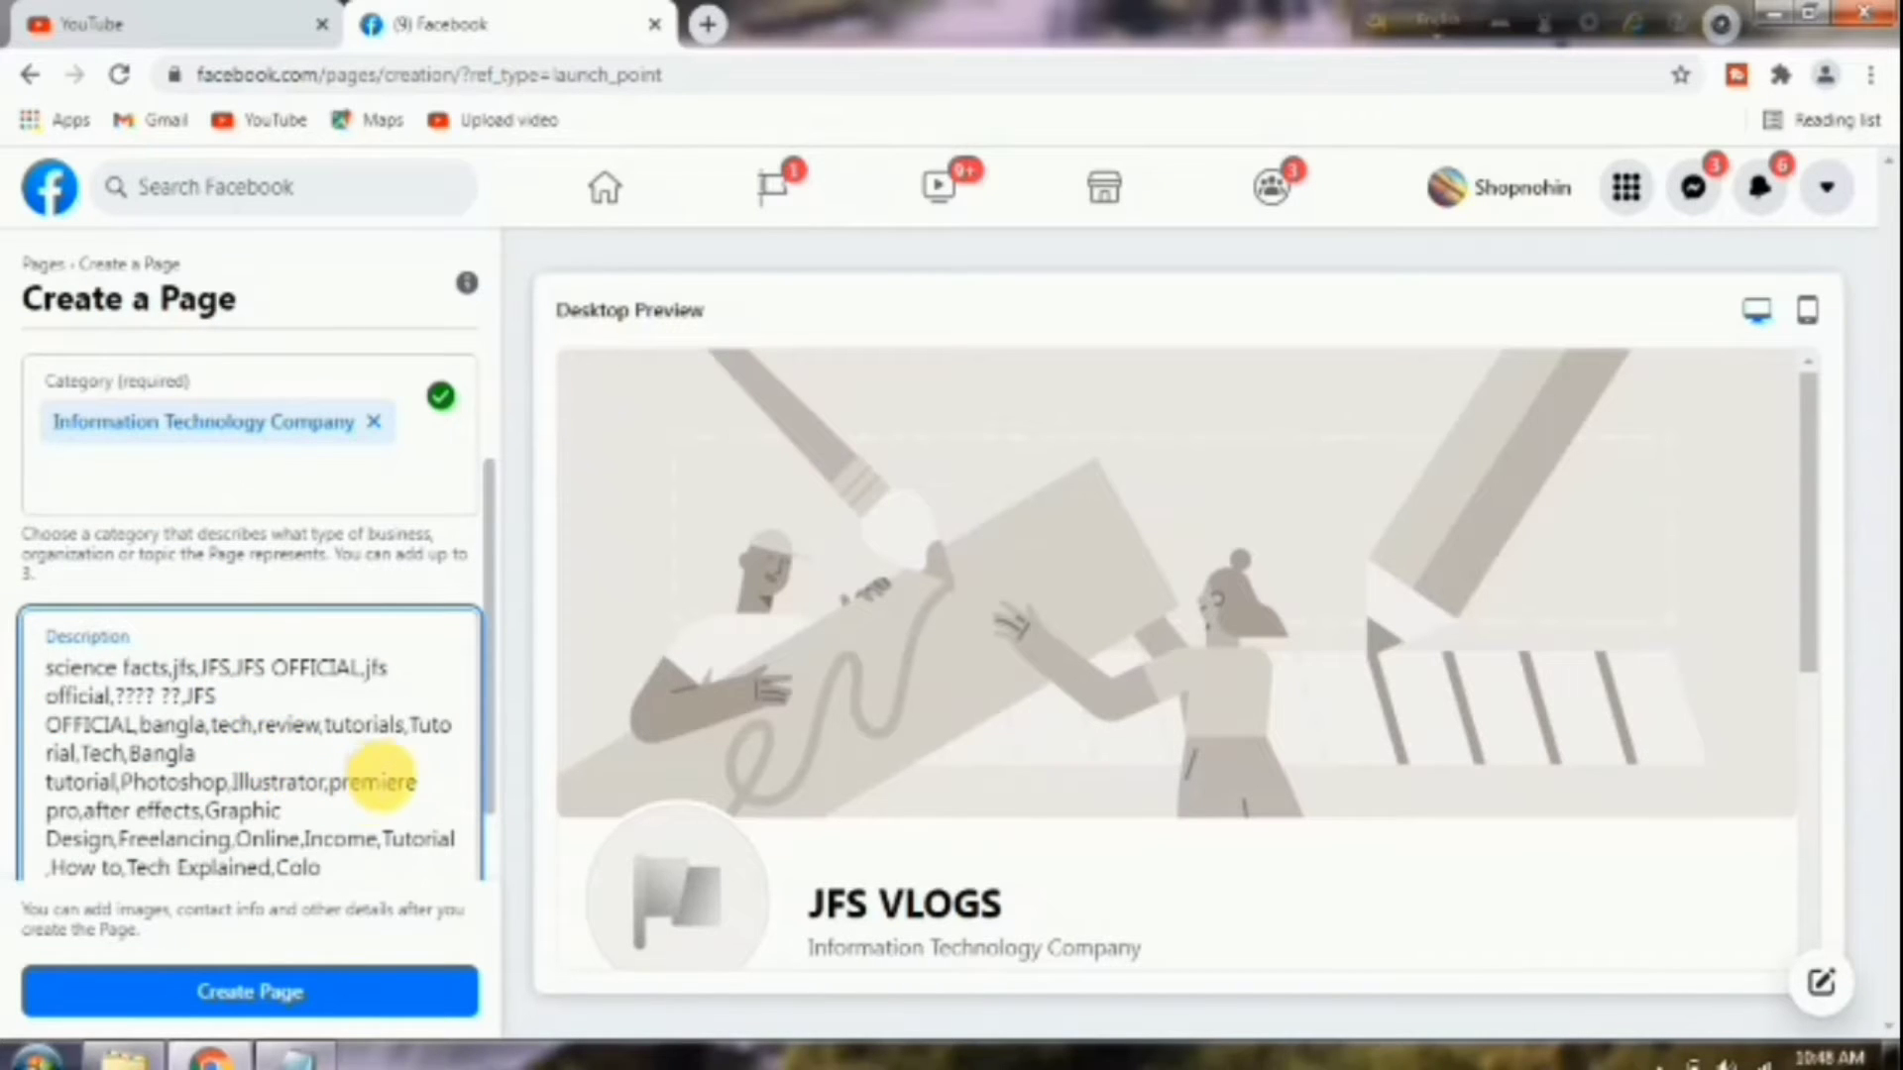
scroll(381, 774, "down", 1)
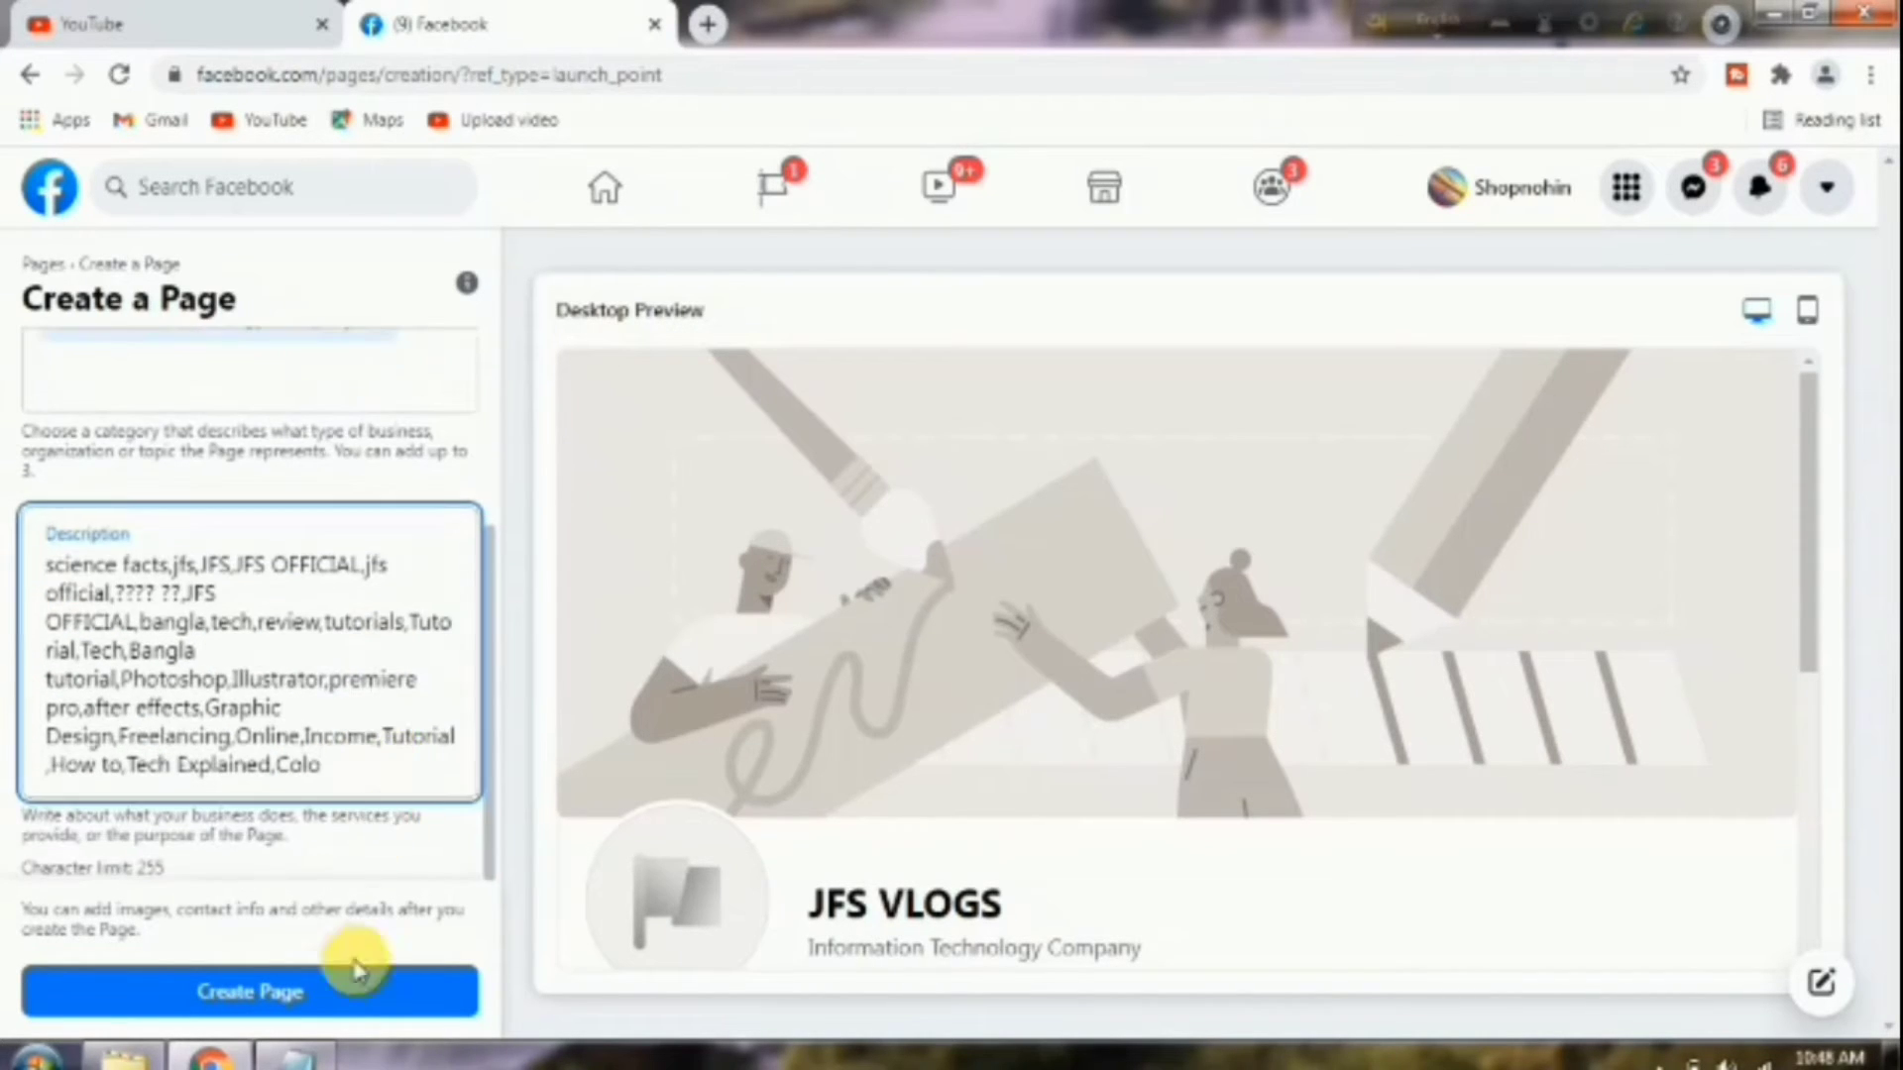
left_click(257, 991)
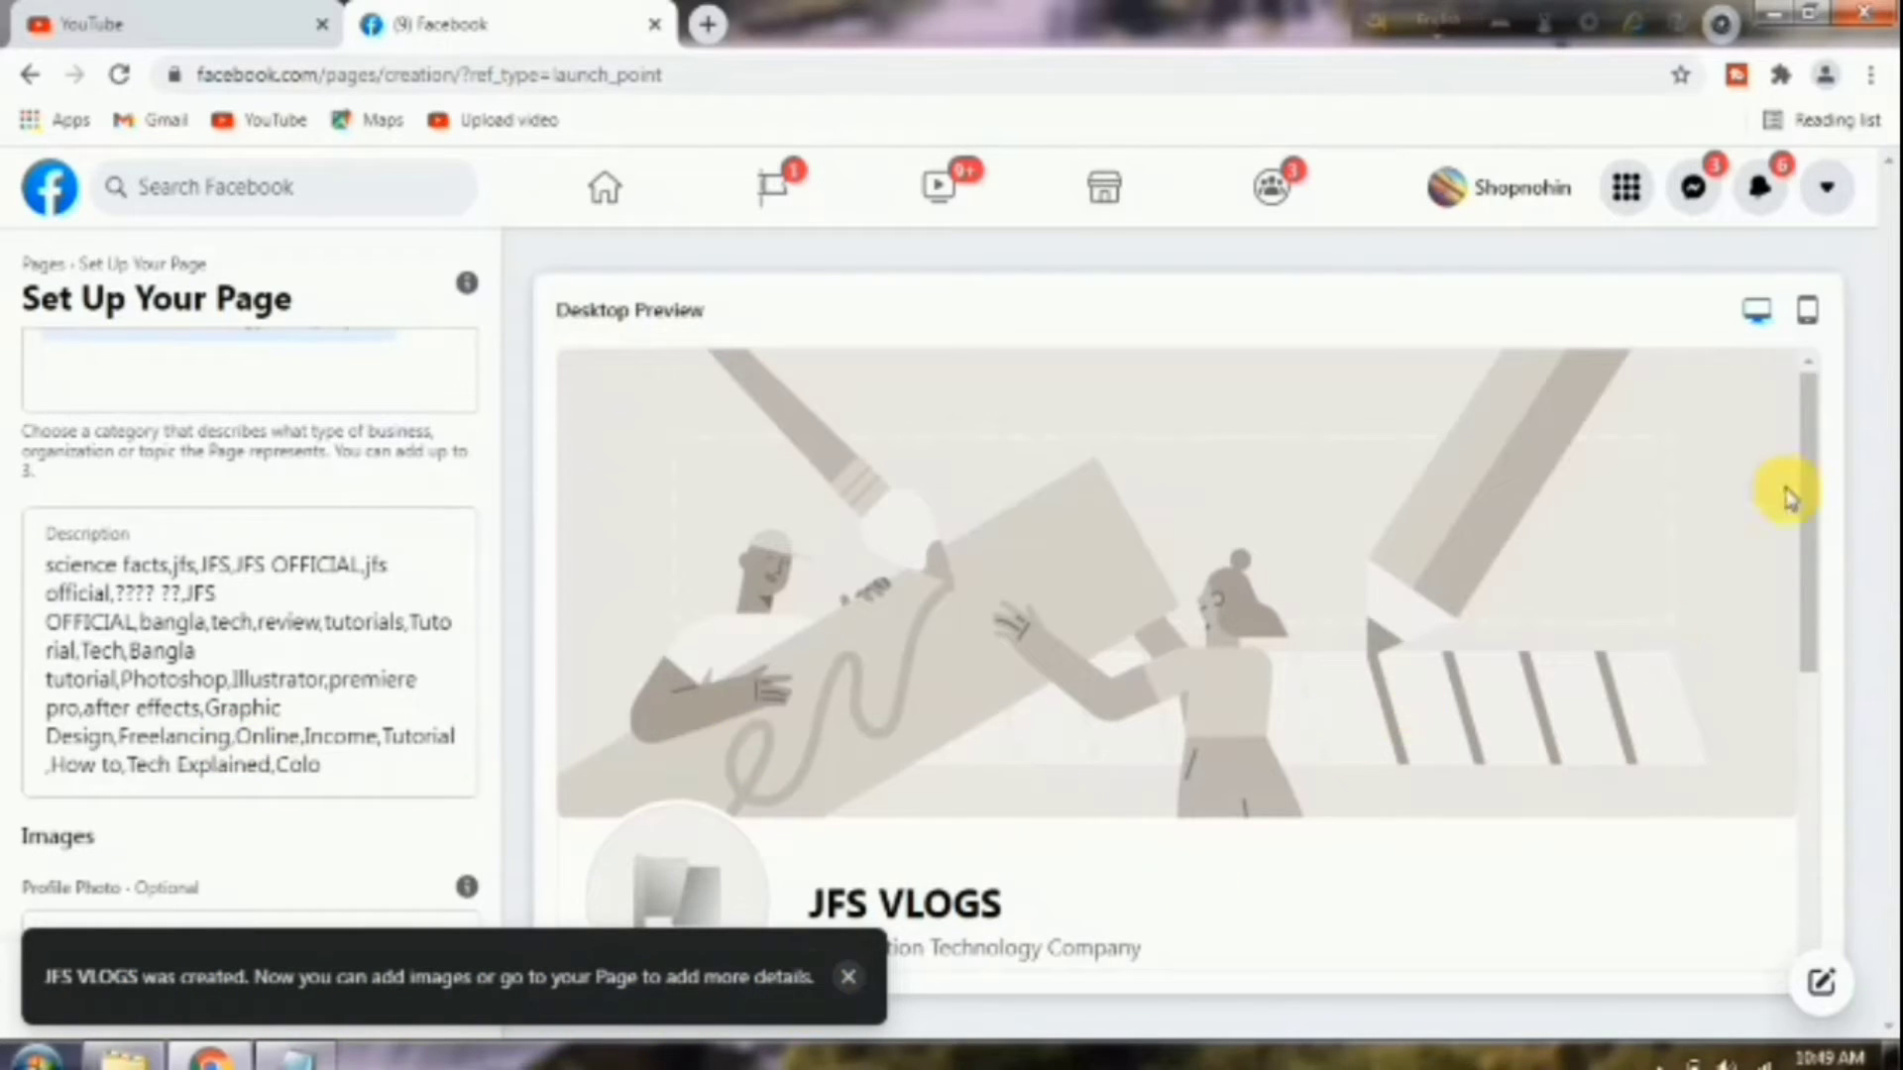
Go to Pages You Manage, refresh the list, and open JFS VLOGS.
left_click(1628, 196)
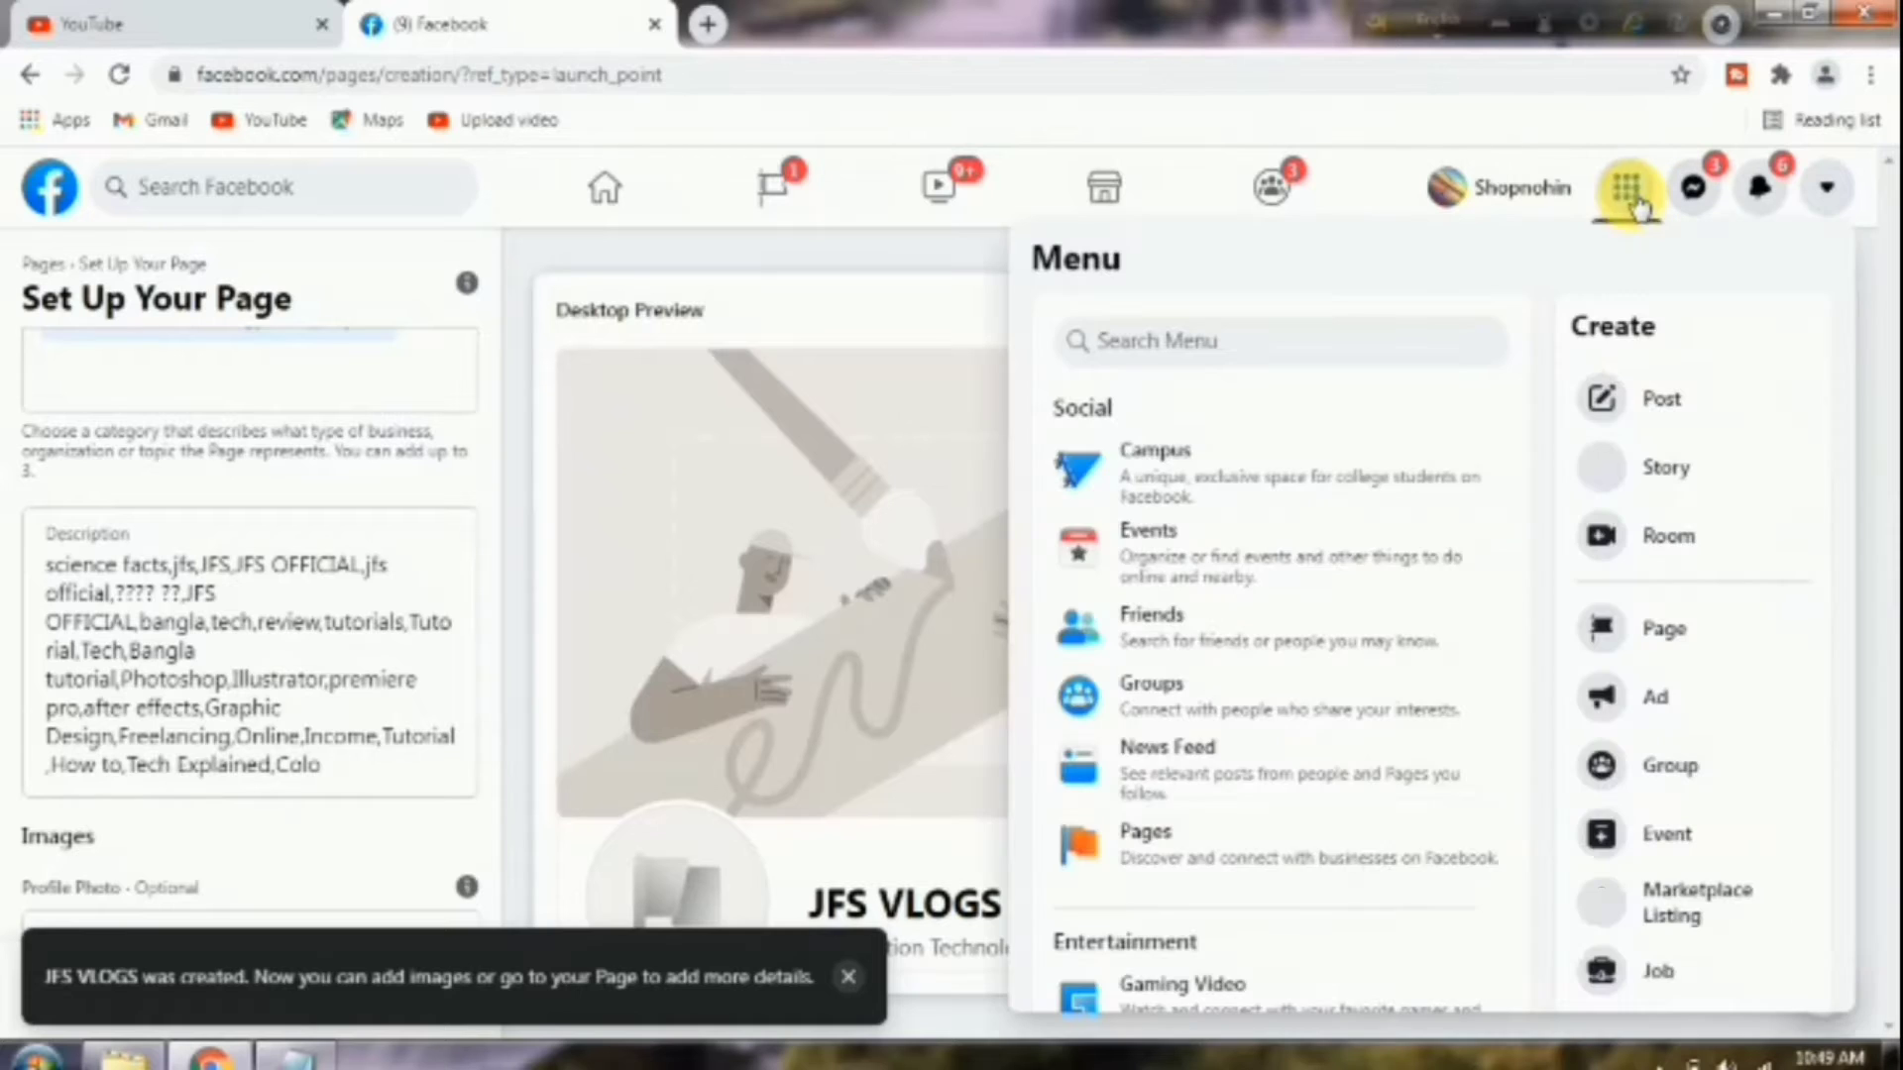
left_click(1155, 850)
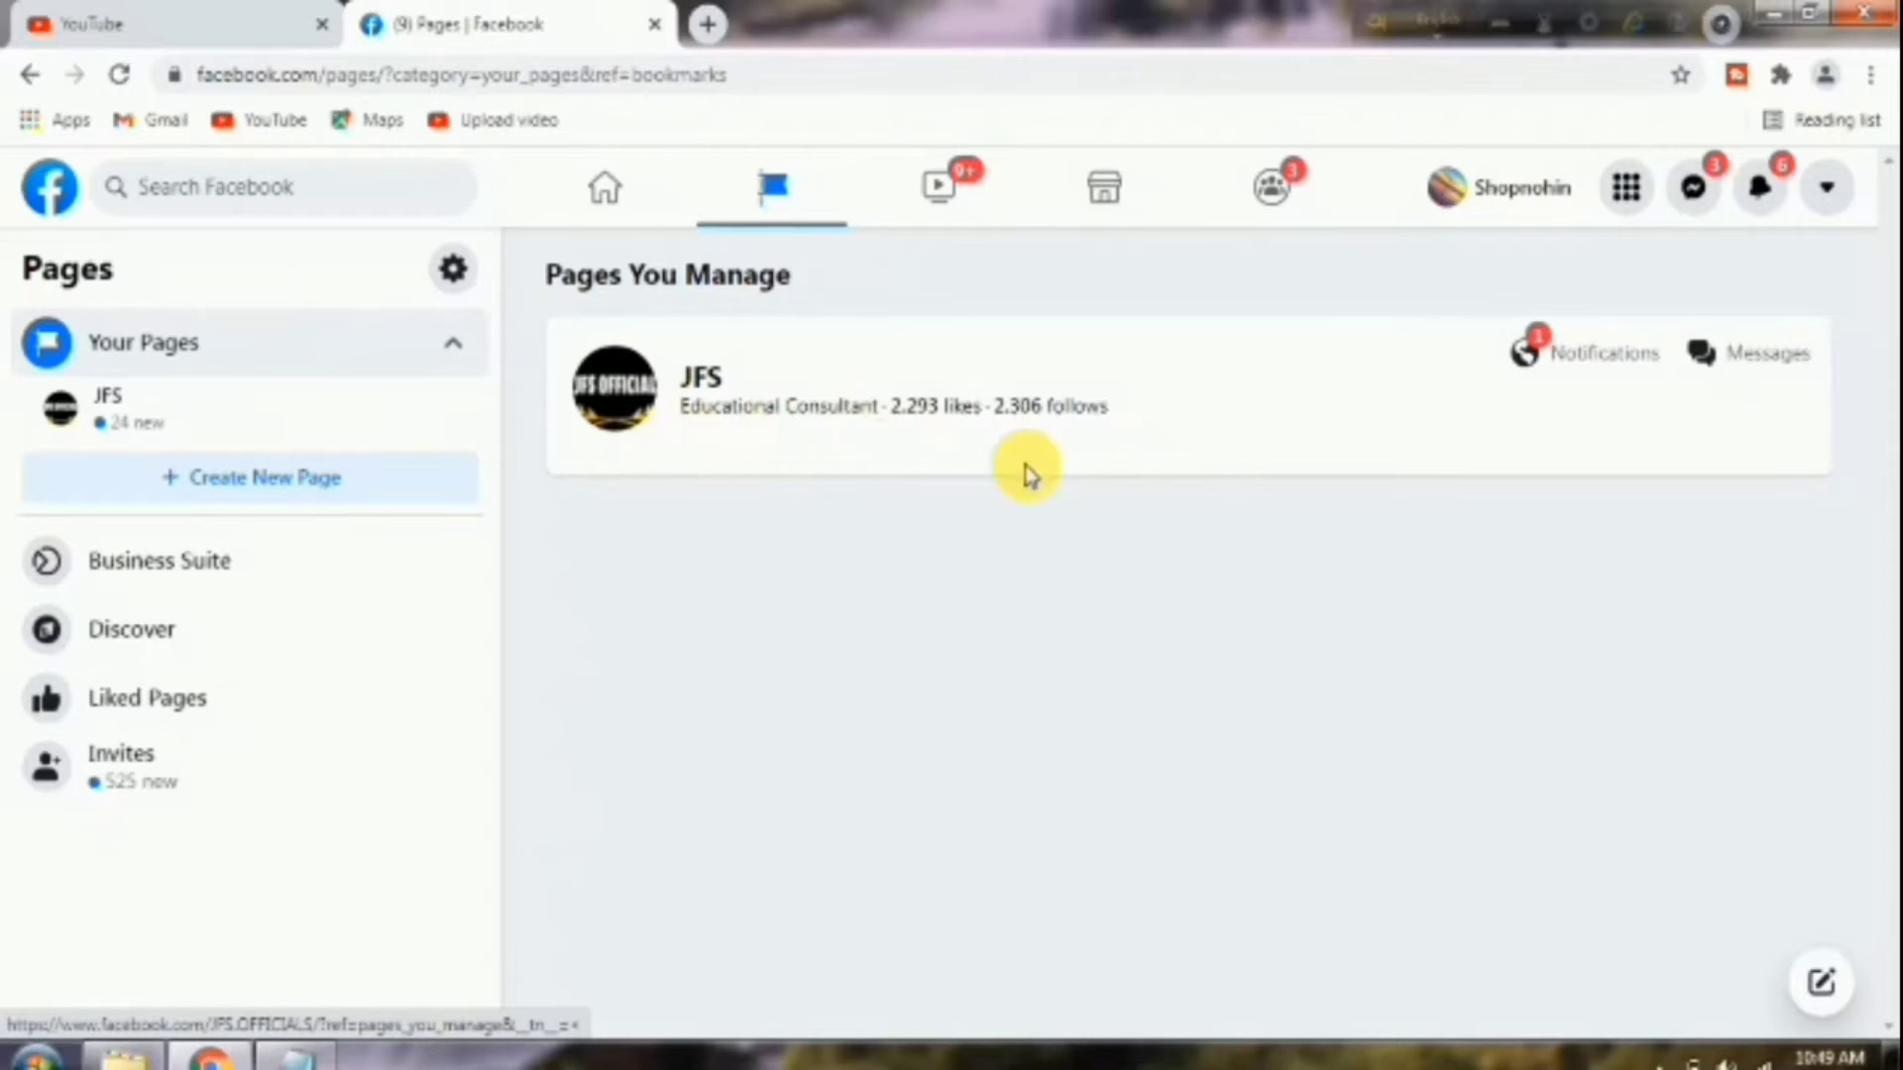
left_click(116, 76)
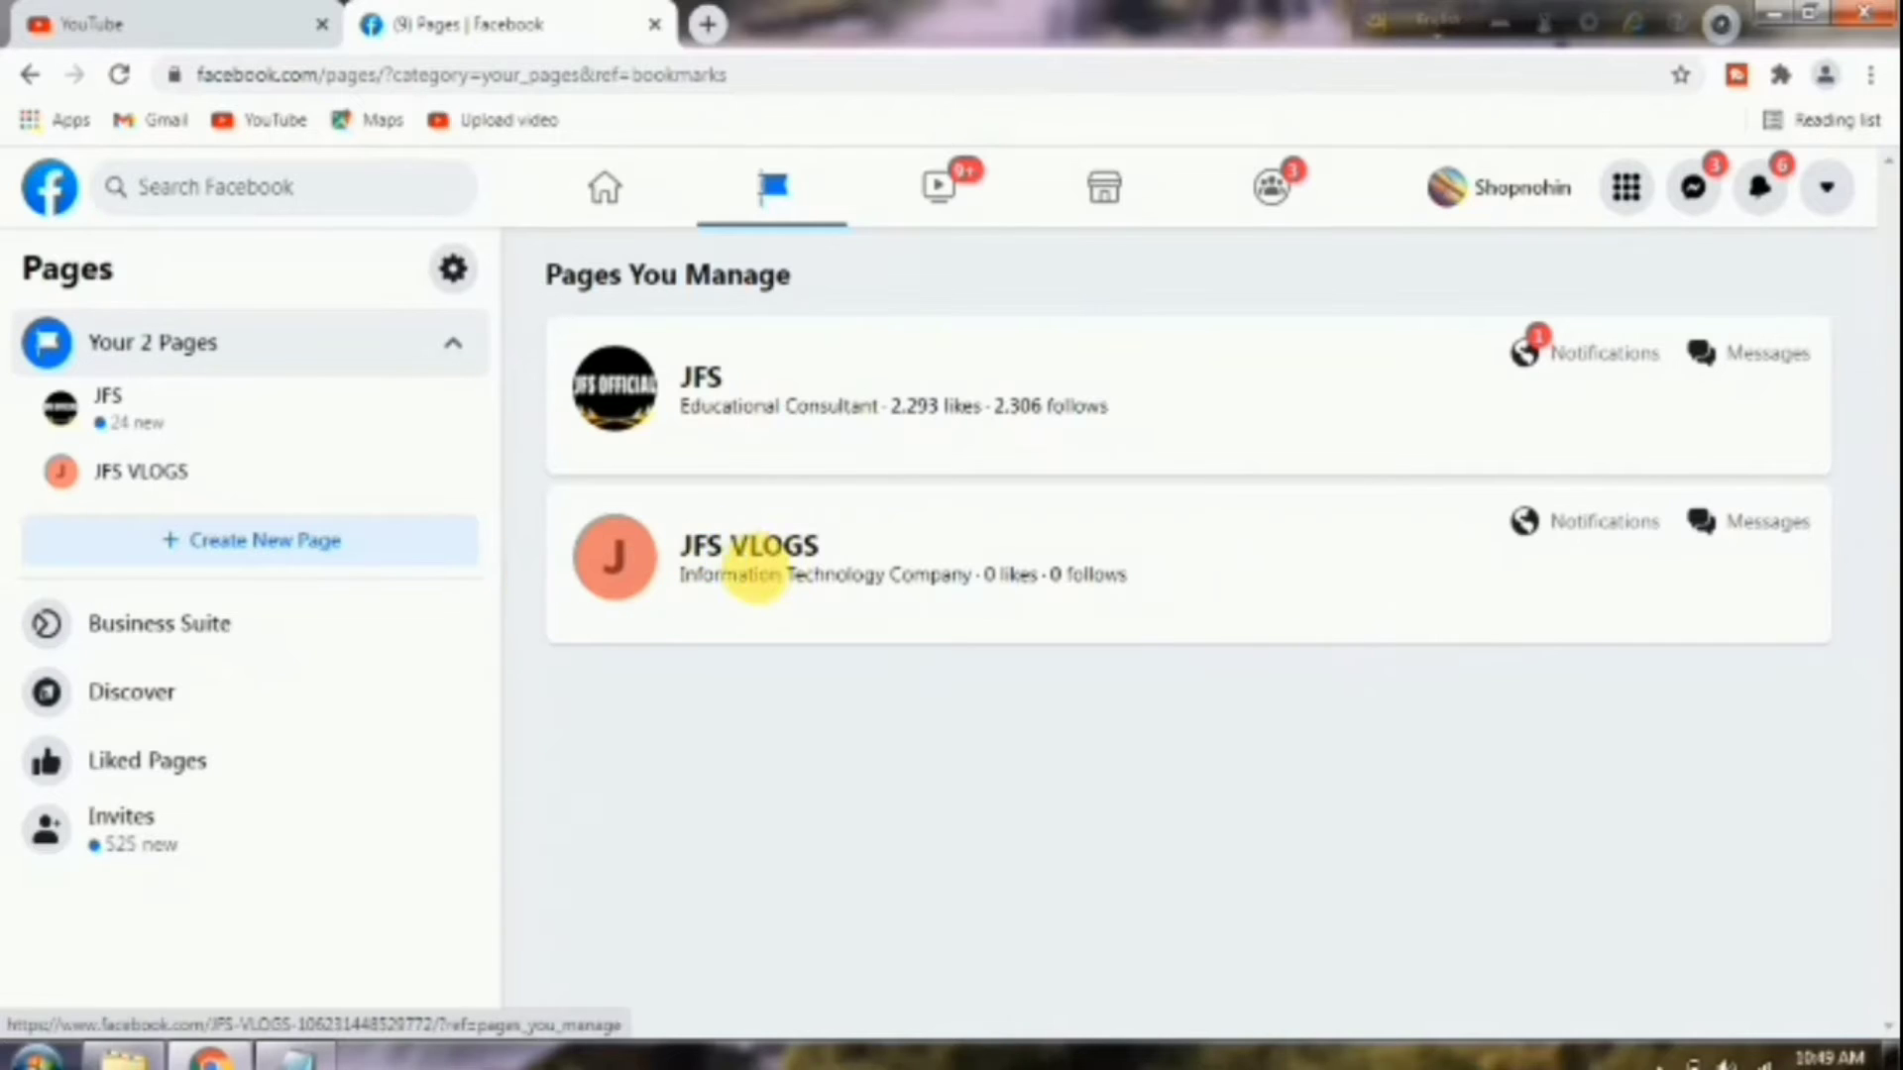
left_click(731, 567)
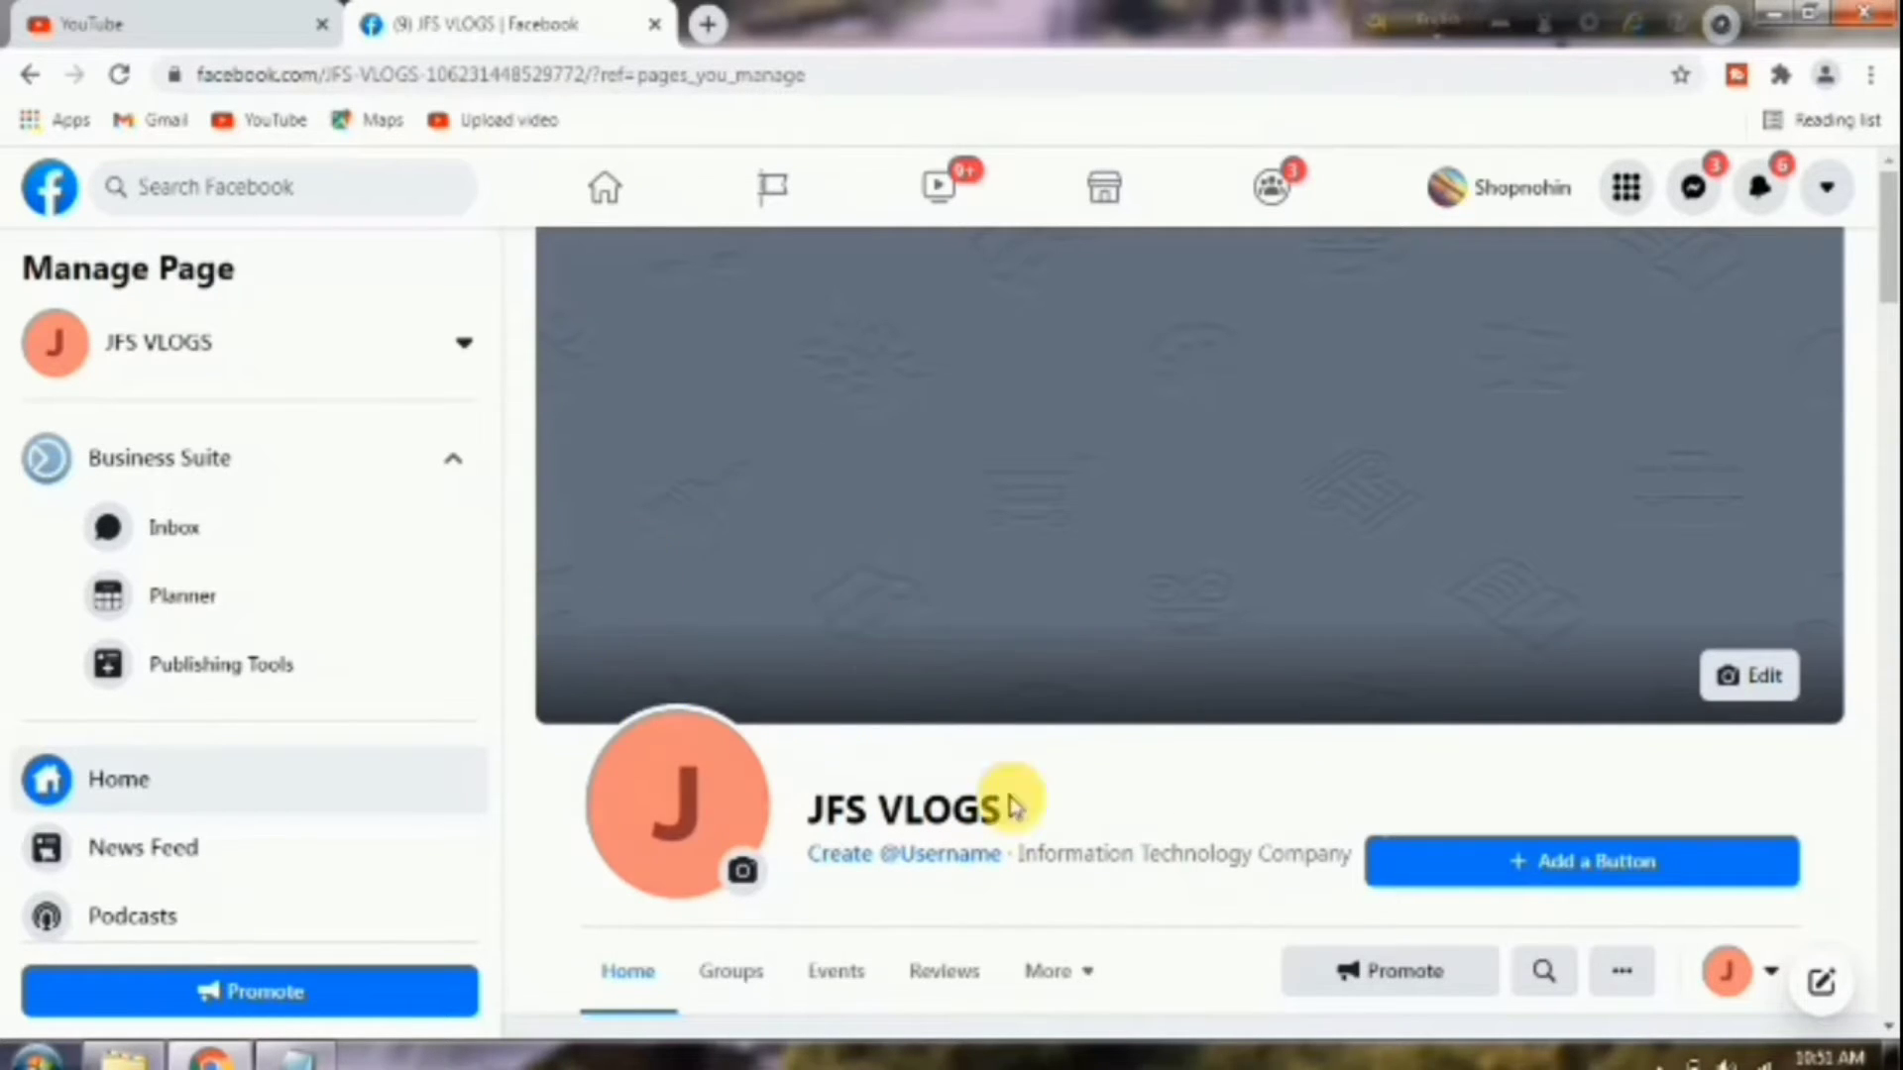
Upload the JFS (2) image as the page's profile picture and save it.
left_click(743, 874)
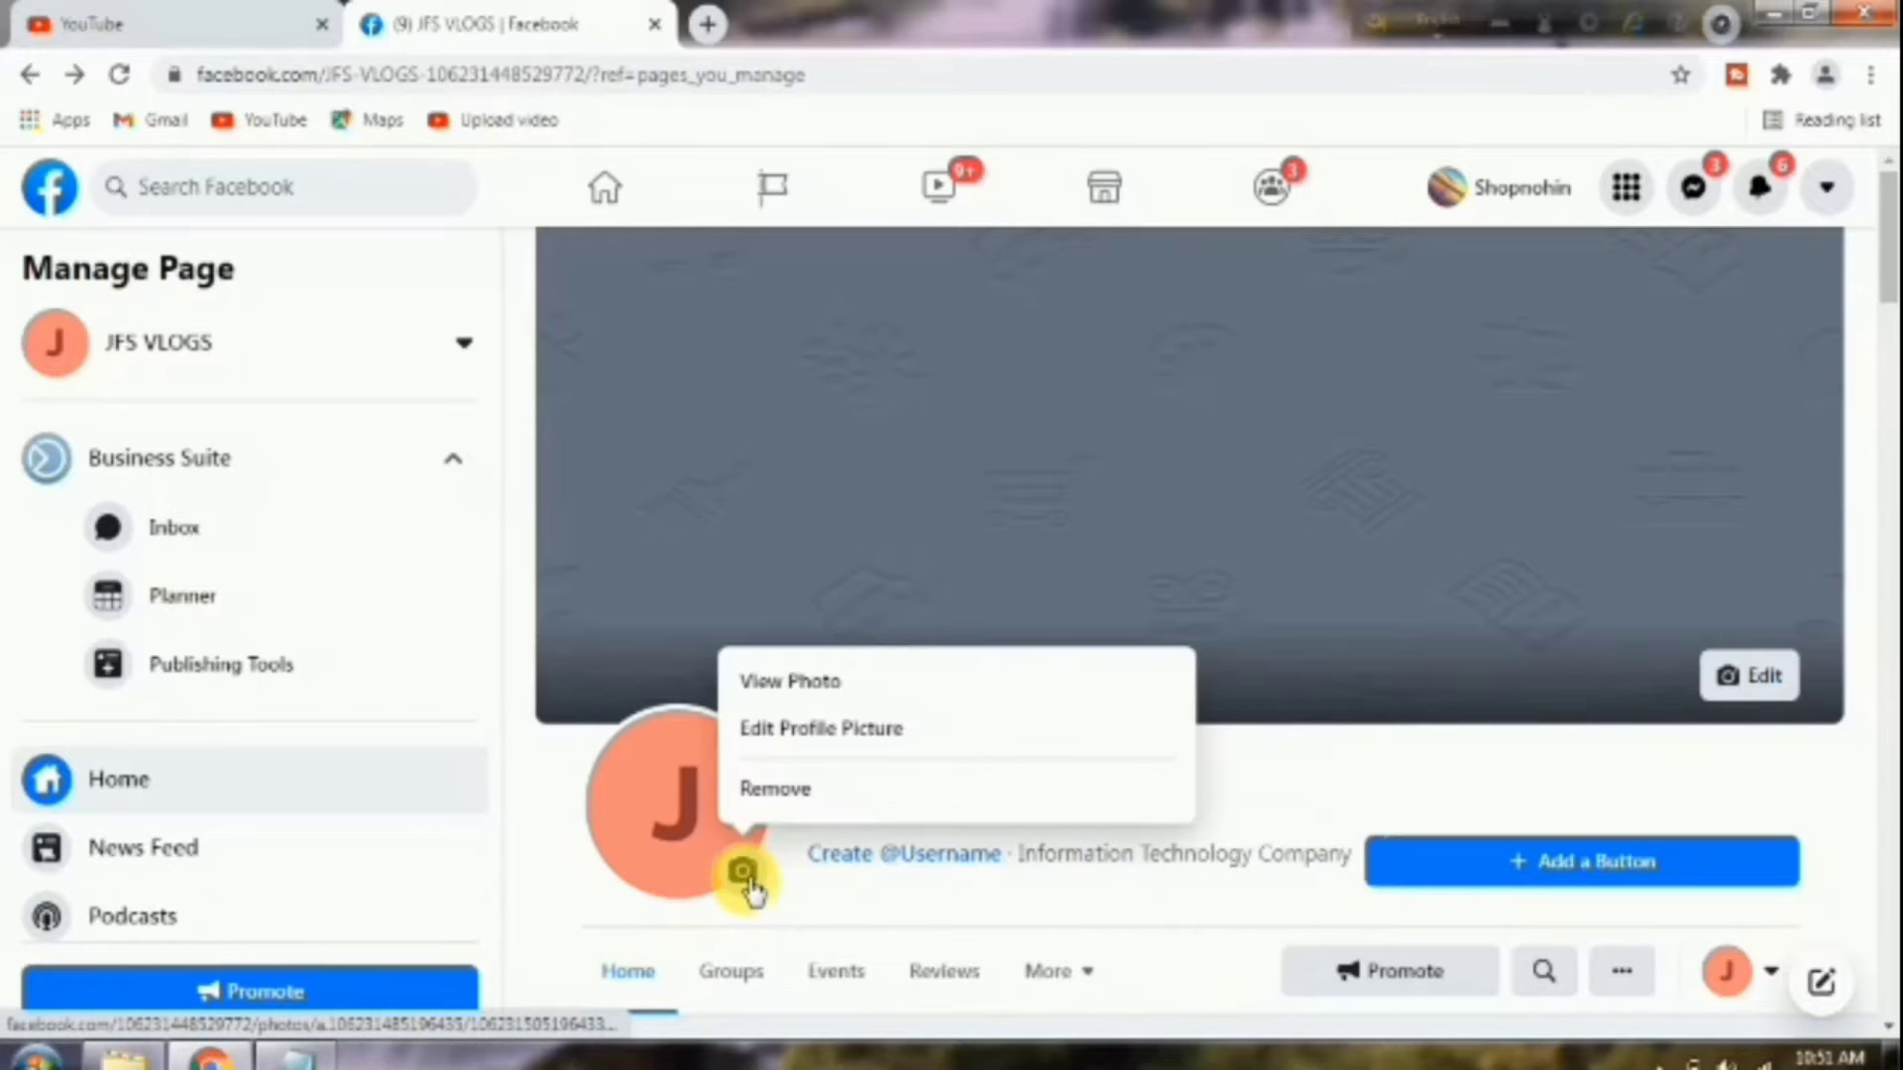
left_click(832, 733)
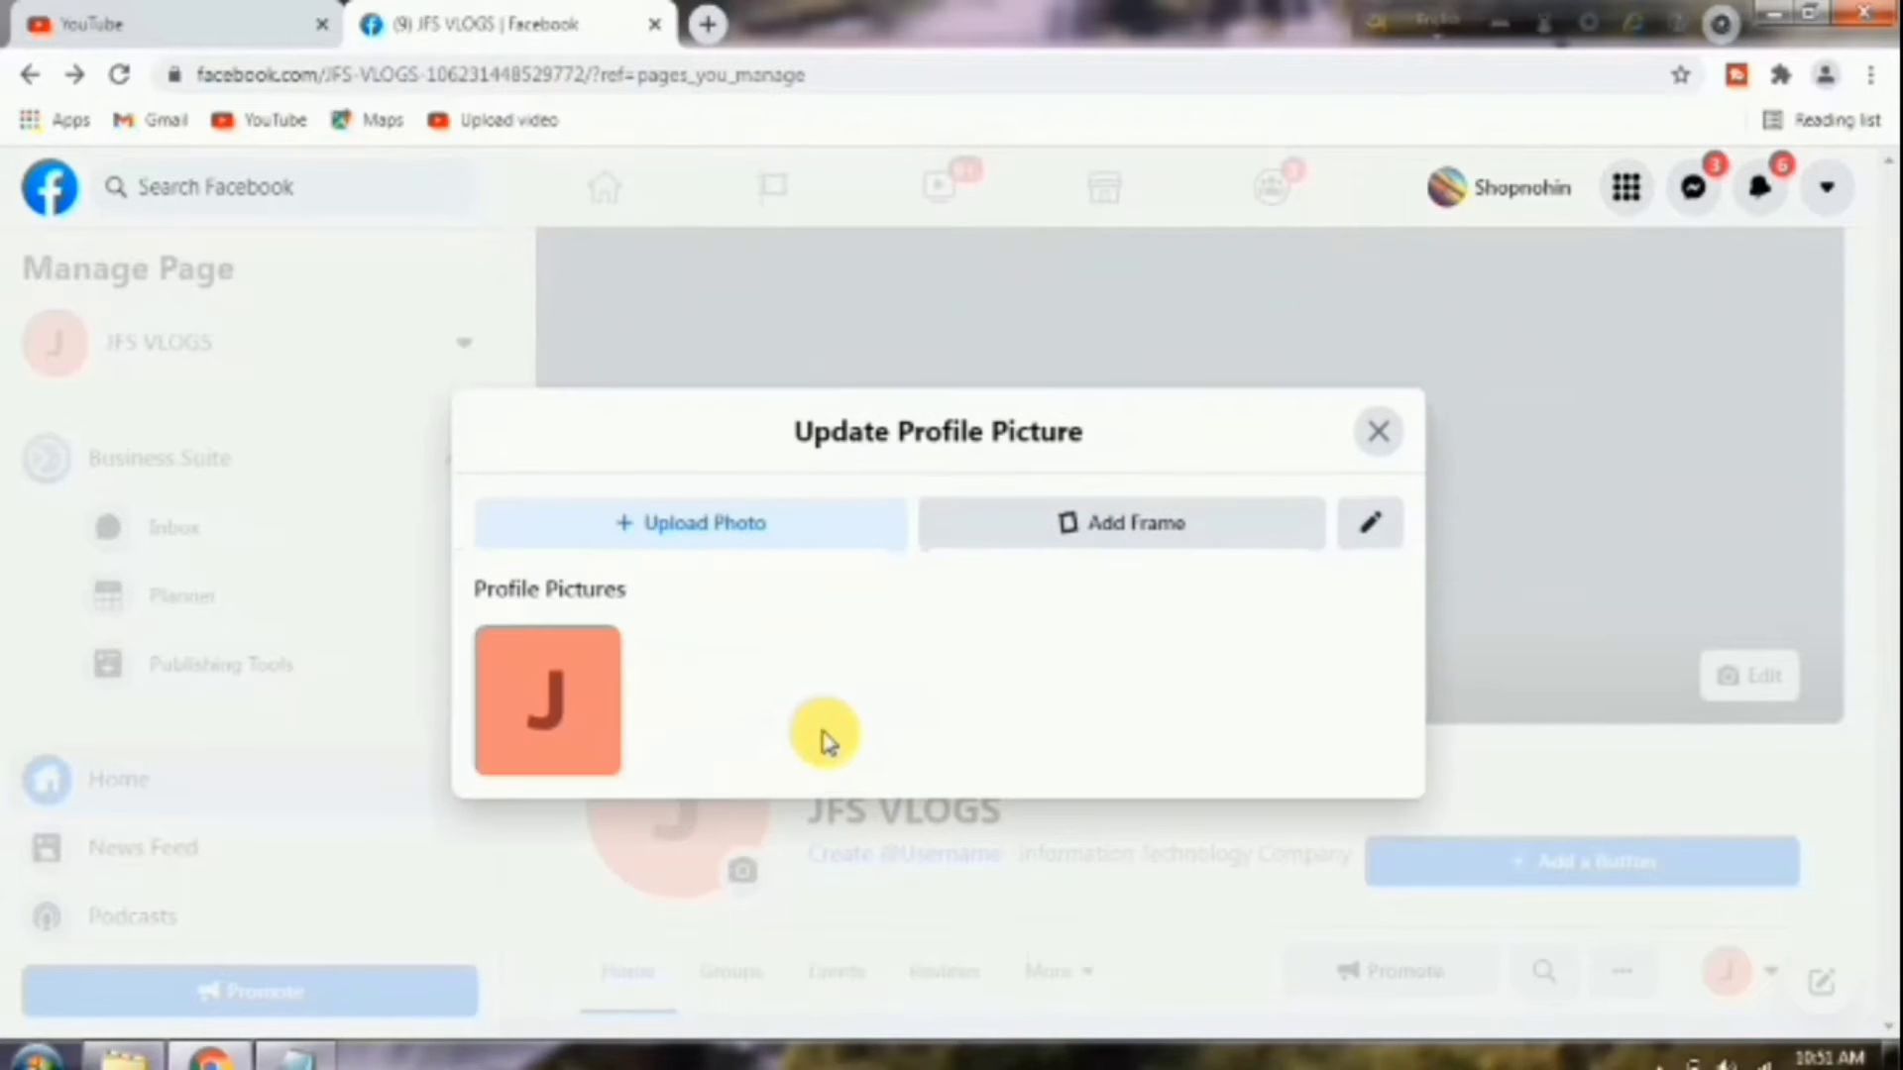
left_click(734, 533)
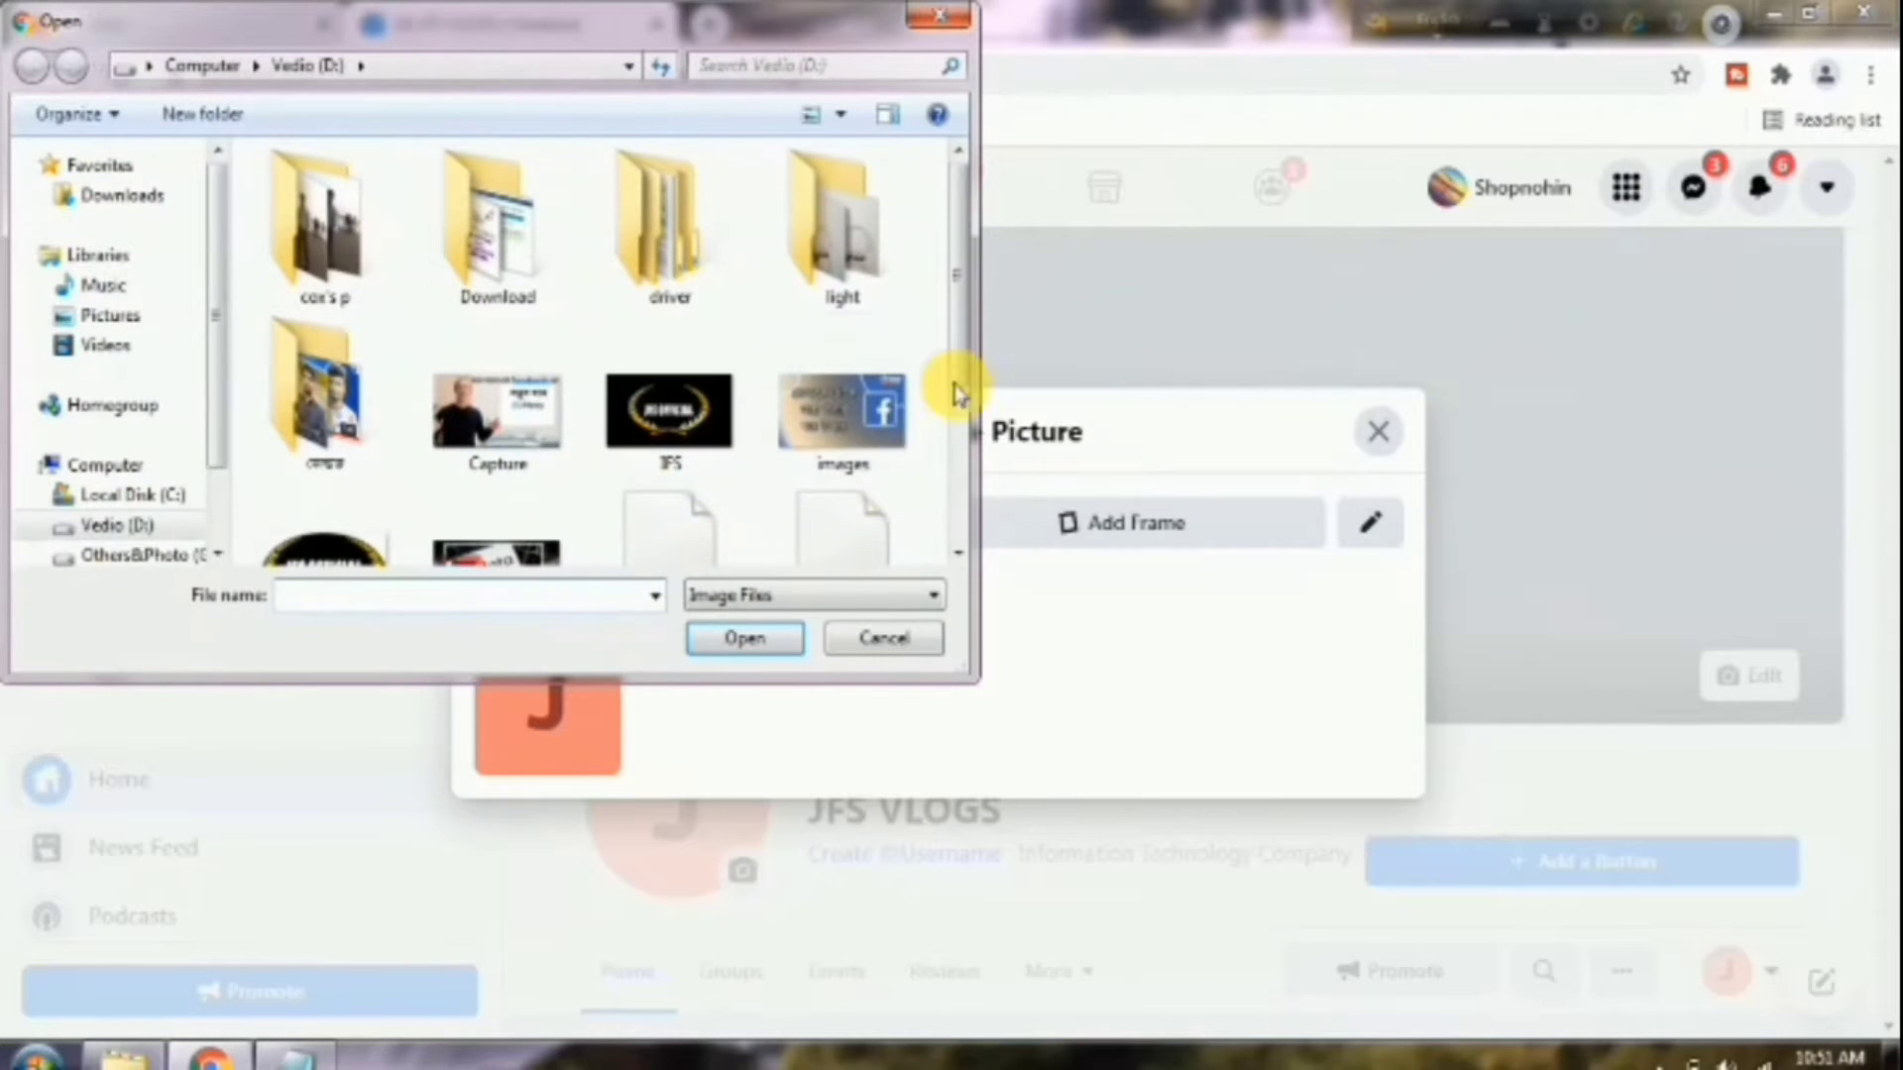
left_click_drag(954, 283, 955, 373)
left_click(325, 377)
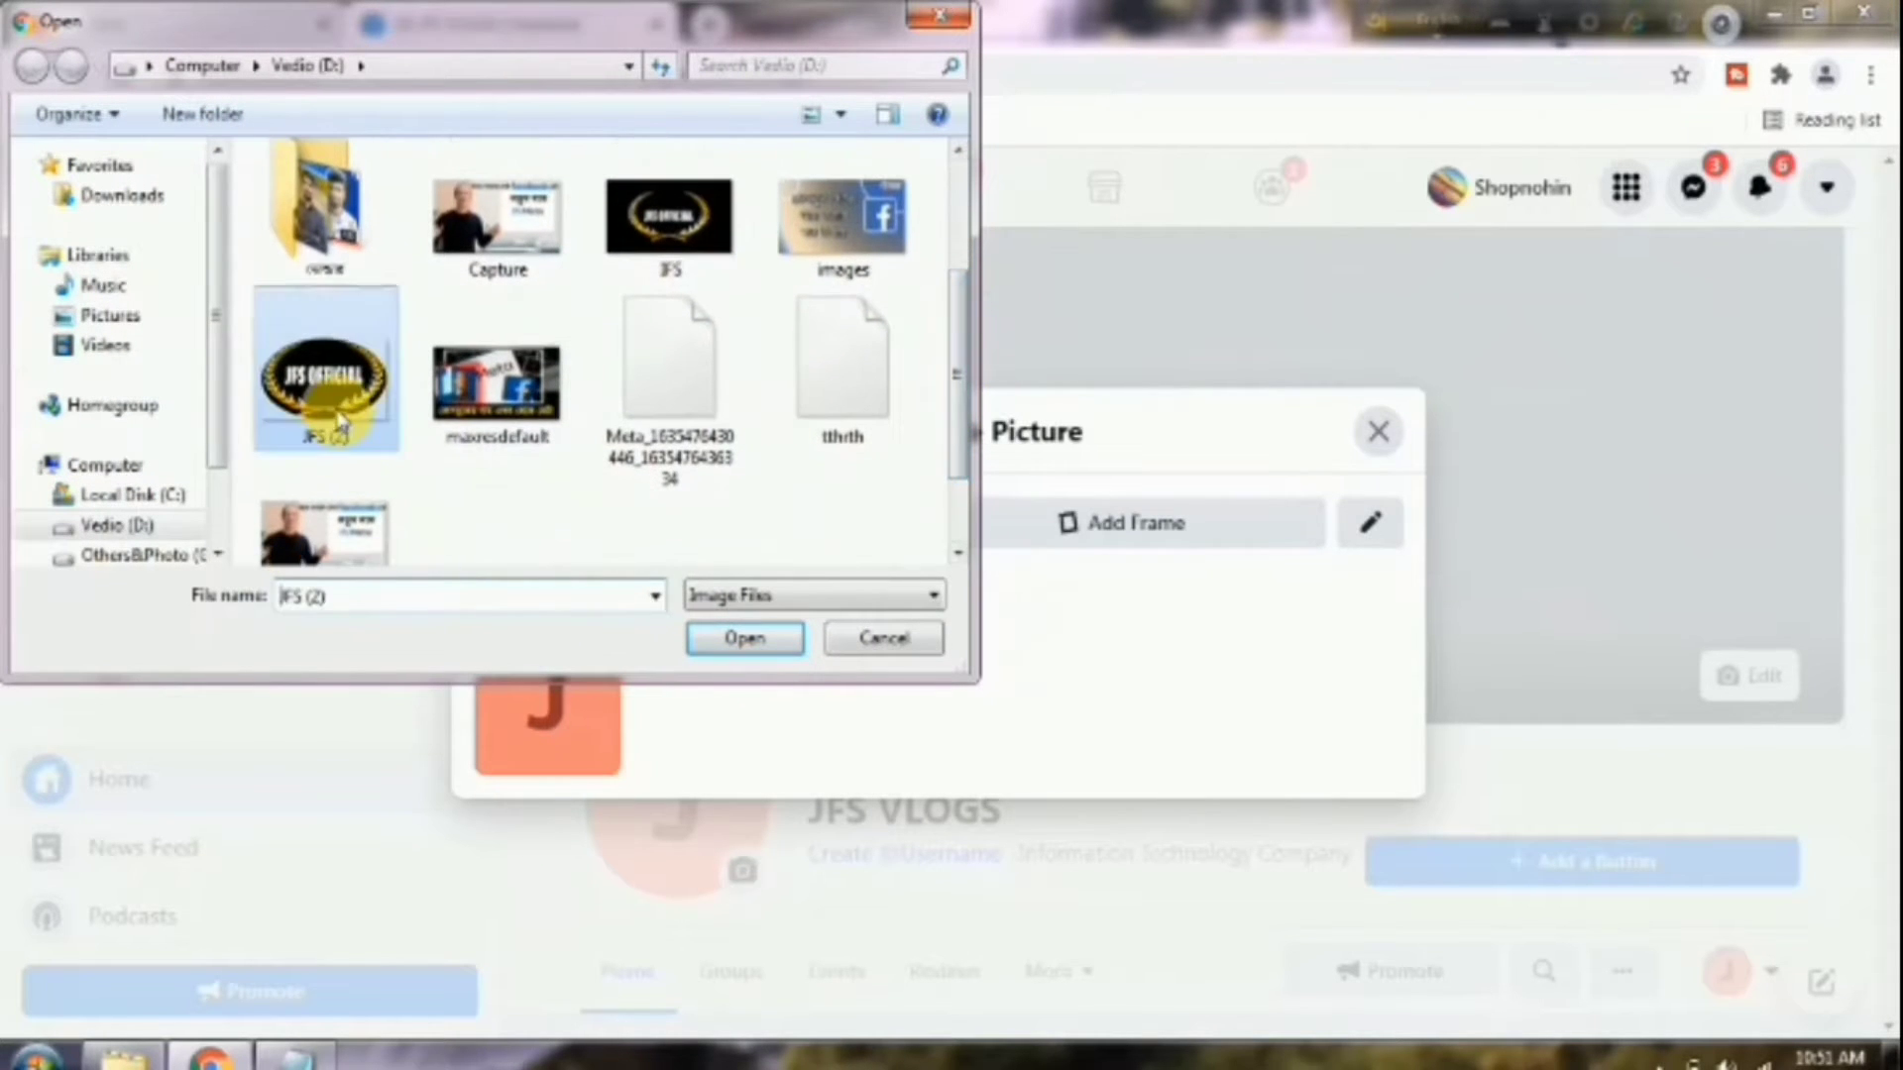
left_click(715, 644)
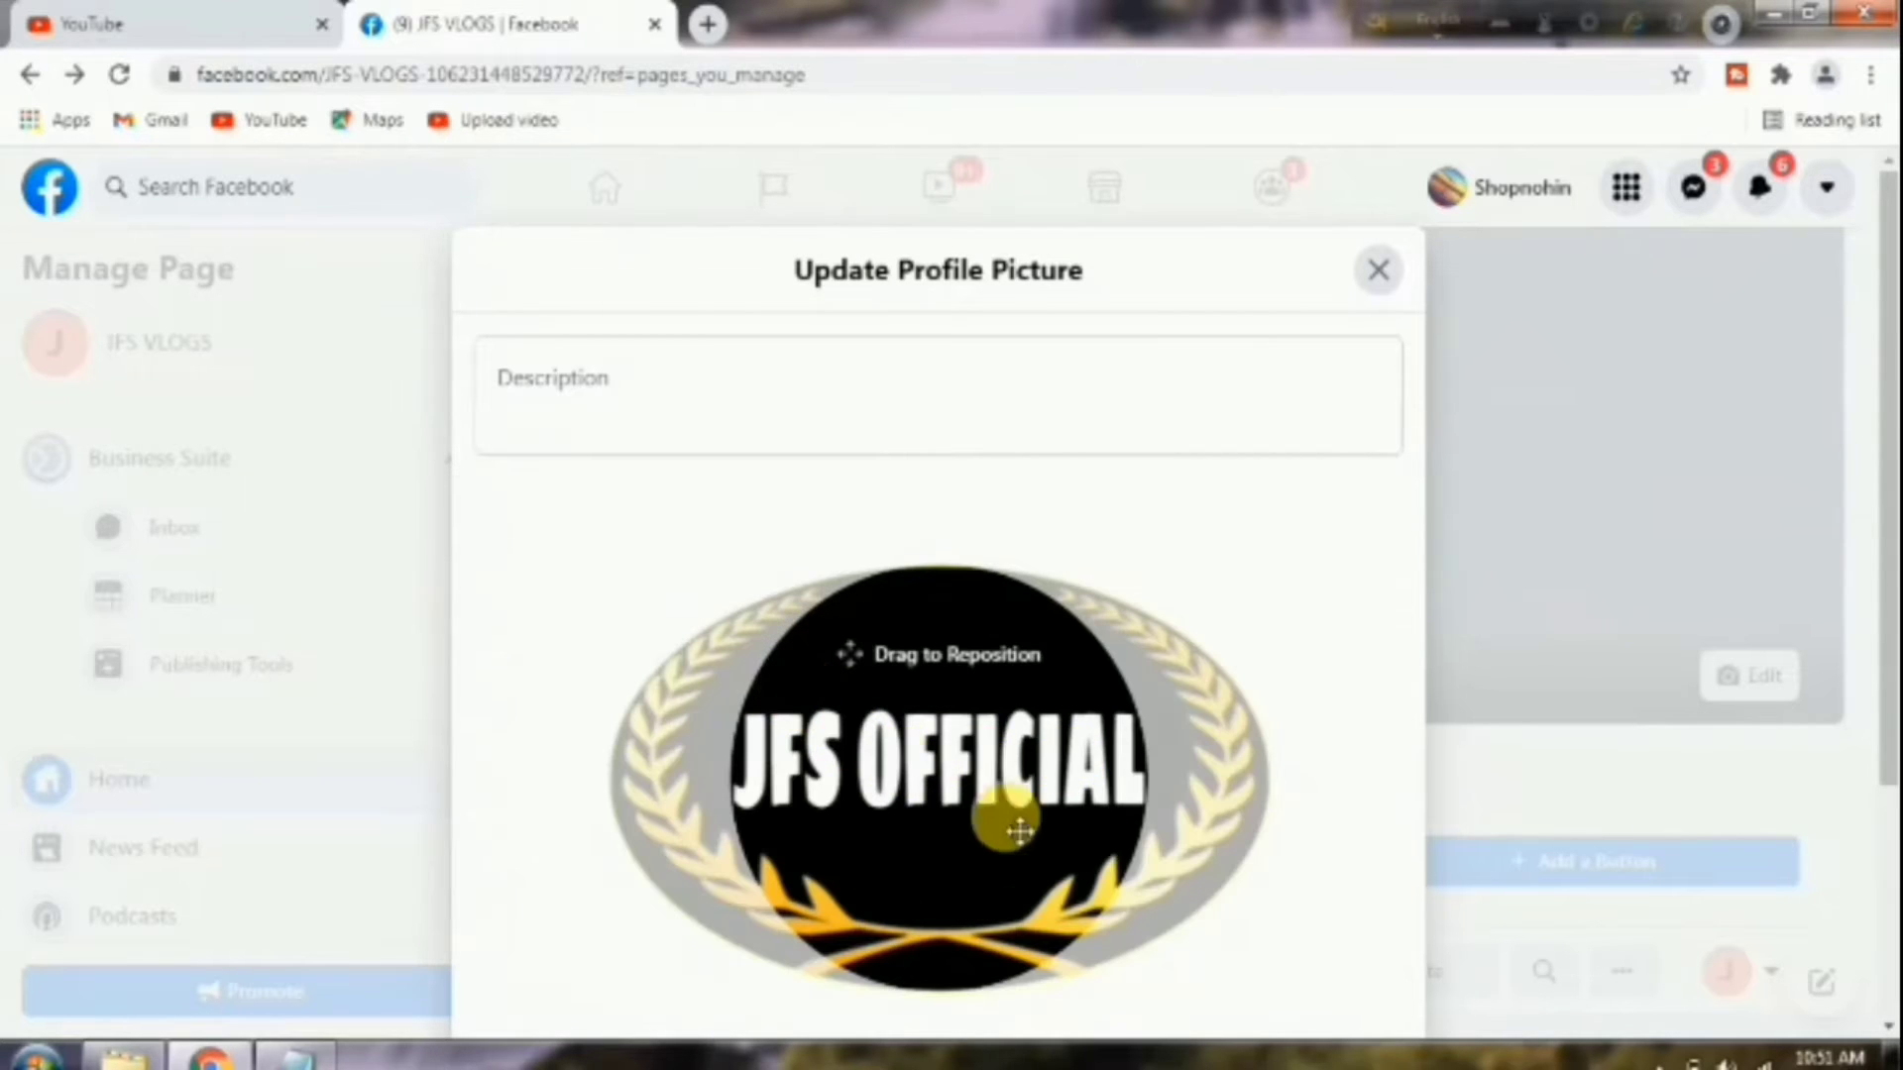
scroll(1456, 811, "down", 3)
left_click(1347, 931)
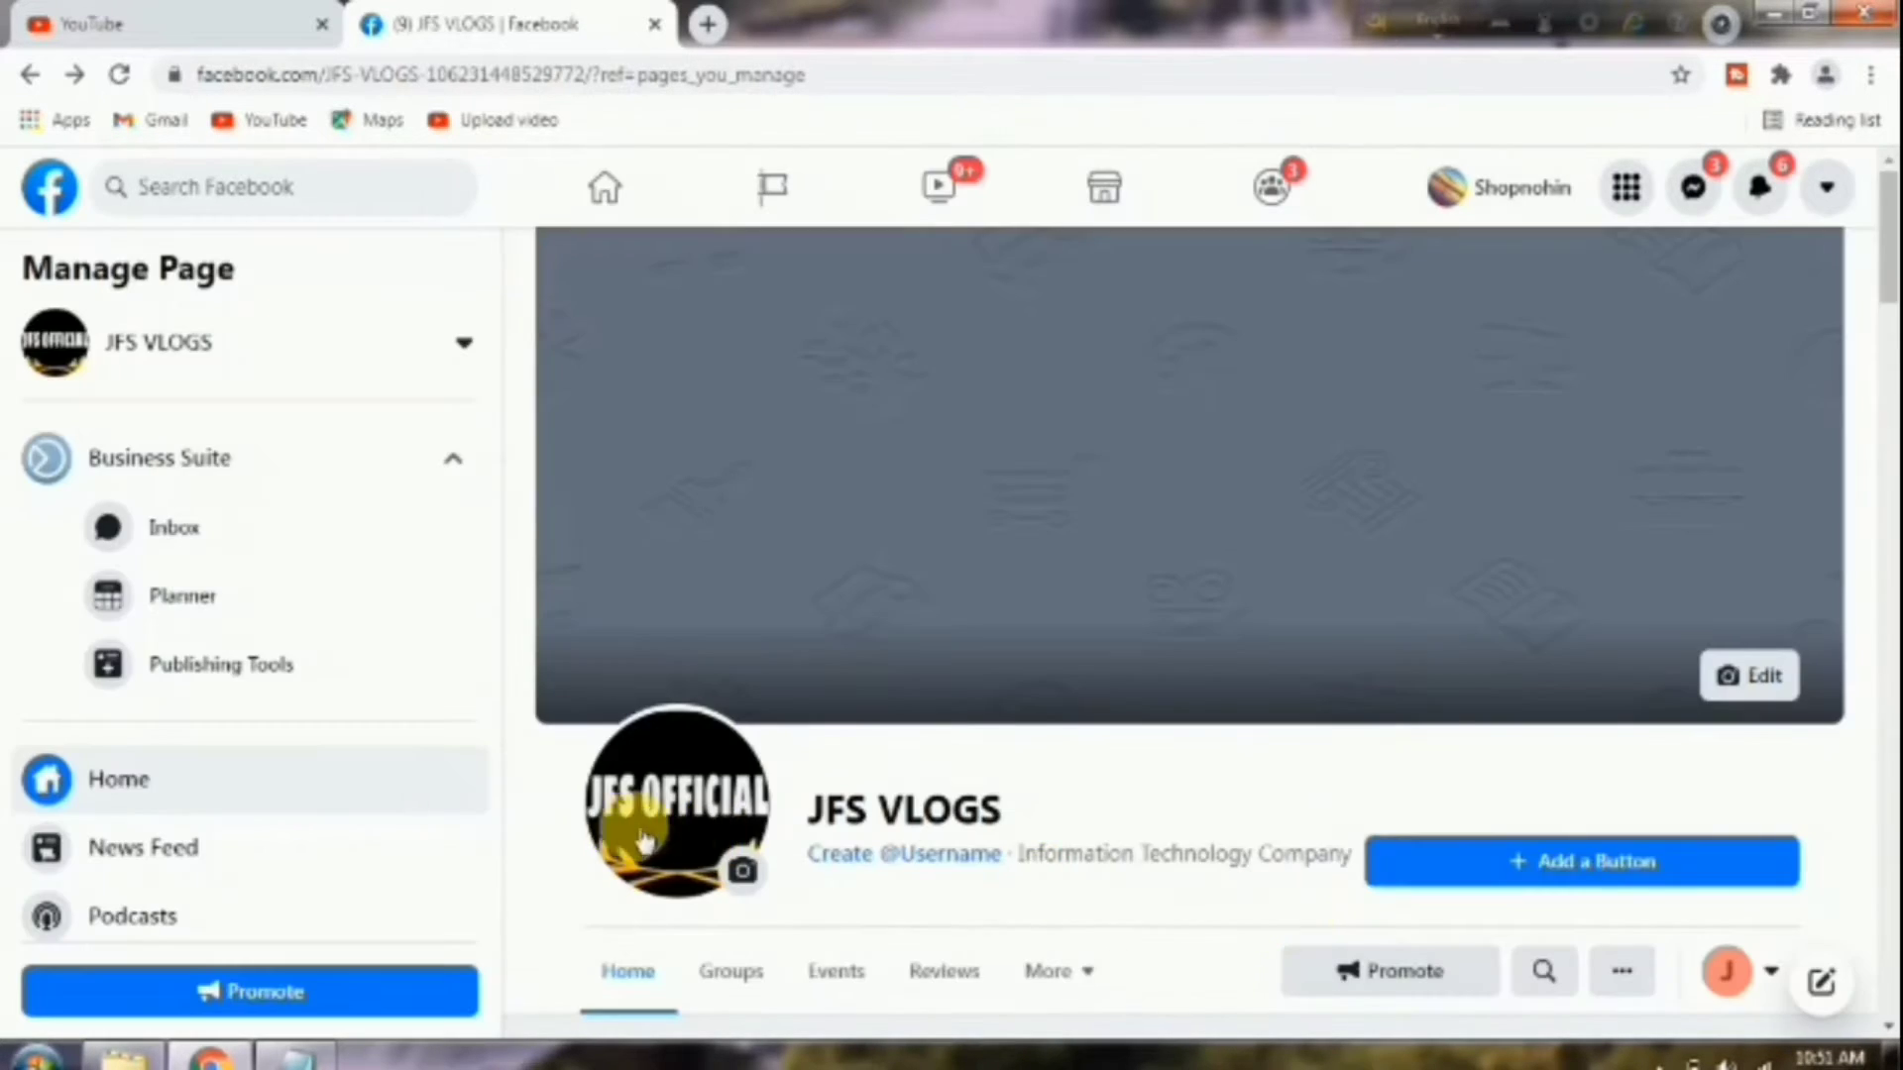
Upload the JFS image as the page's cover photo and save the changes.
left_click(1773, 681)
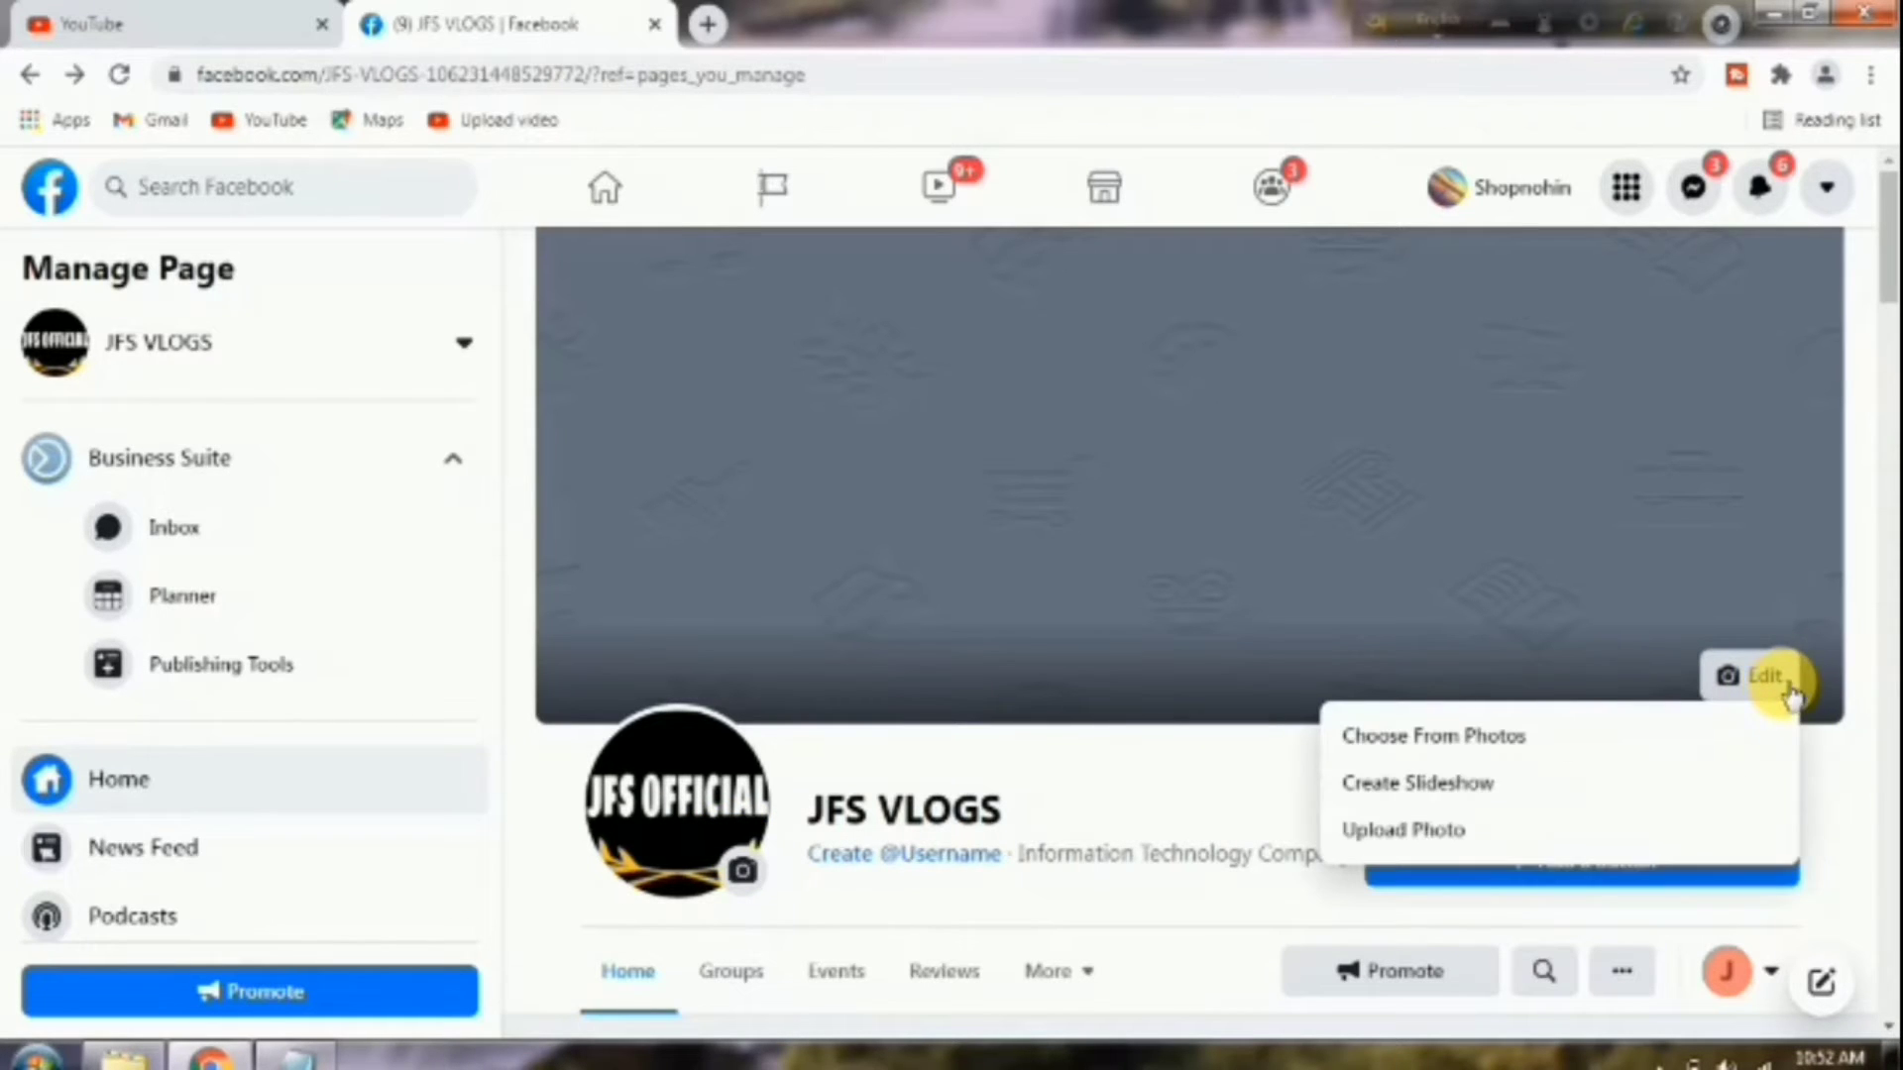
left_click(1448, 837)
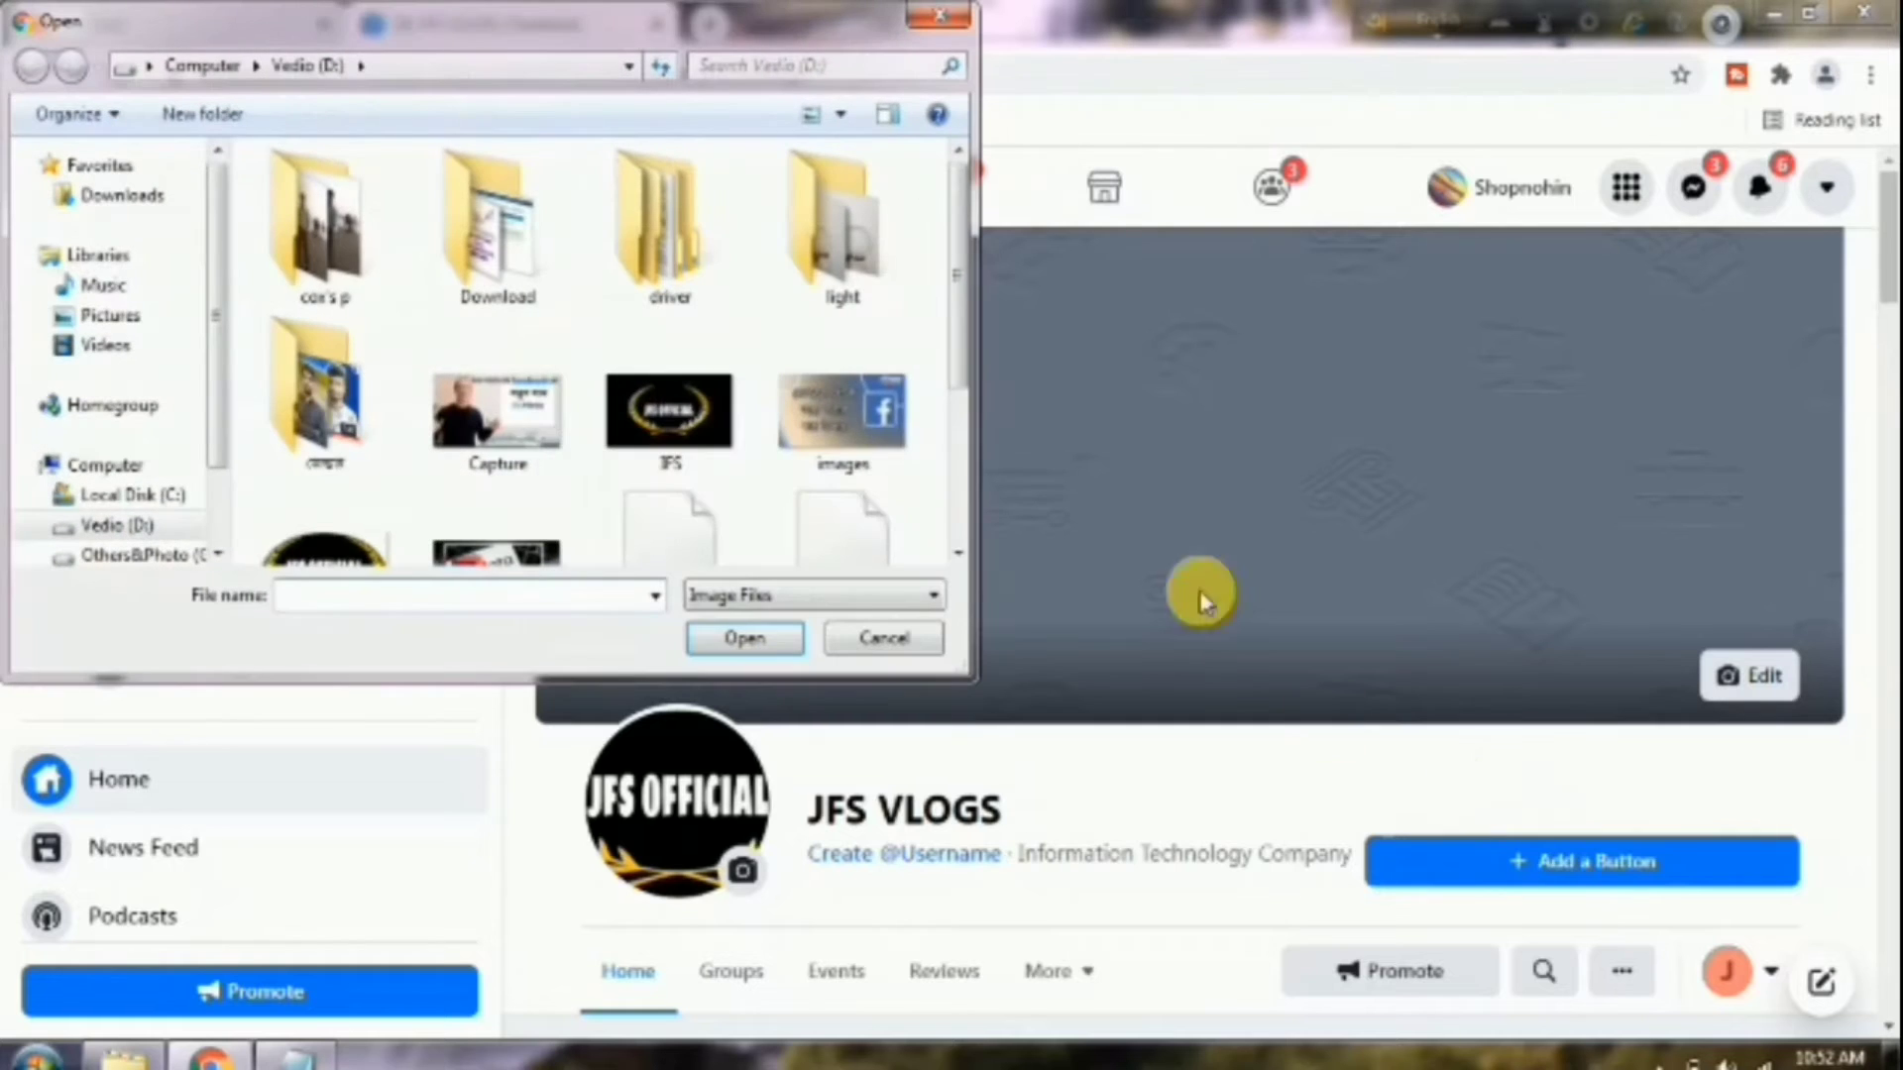
left_click(693, 451)
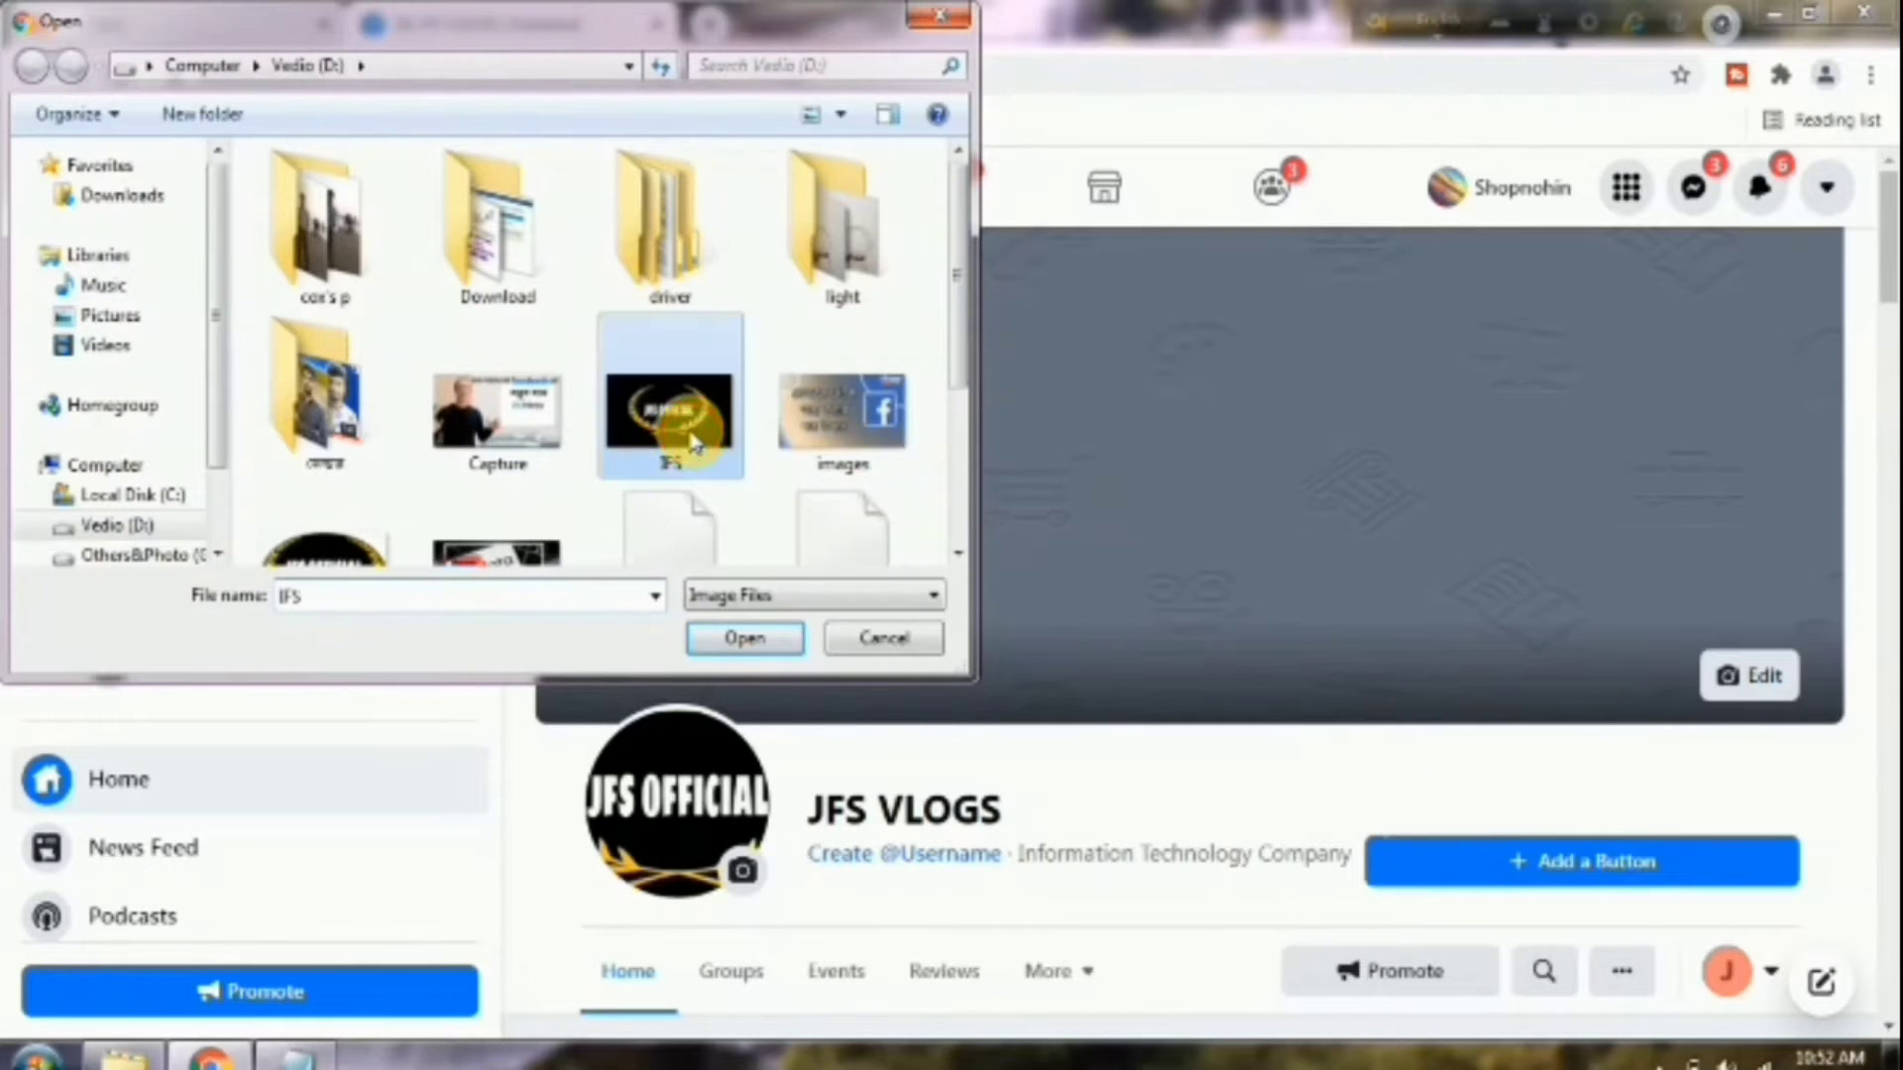
left_click(769, 642)
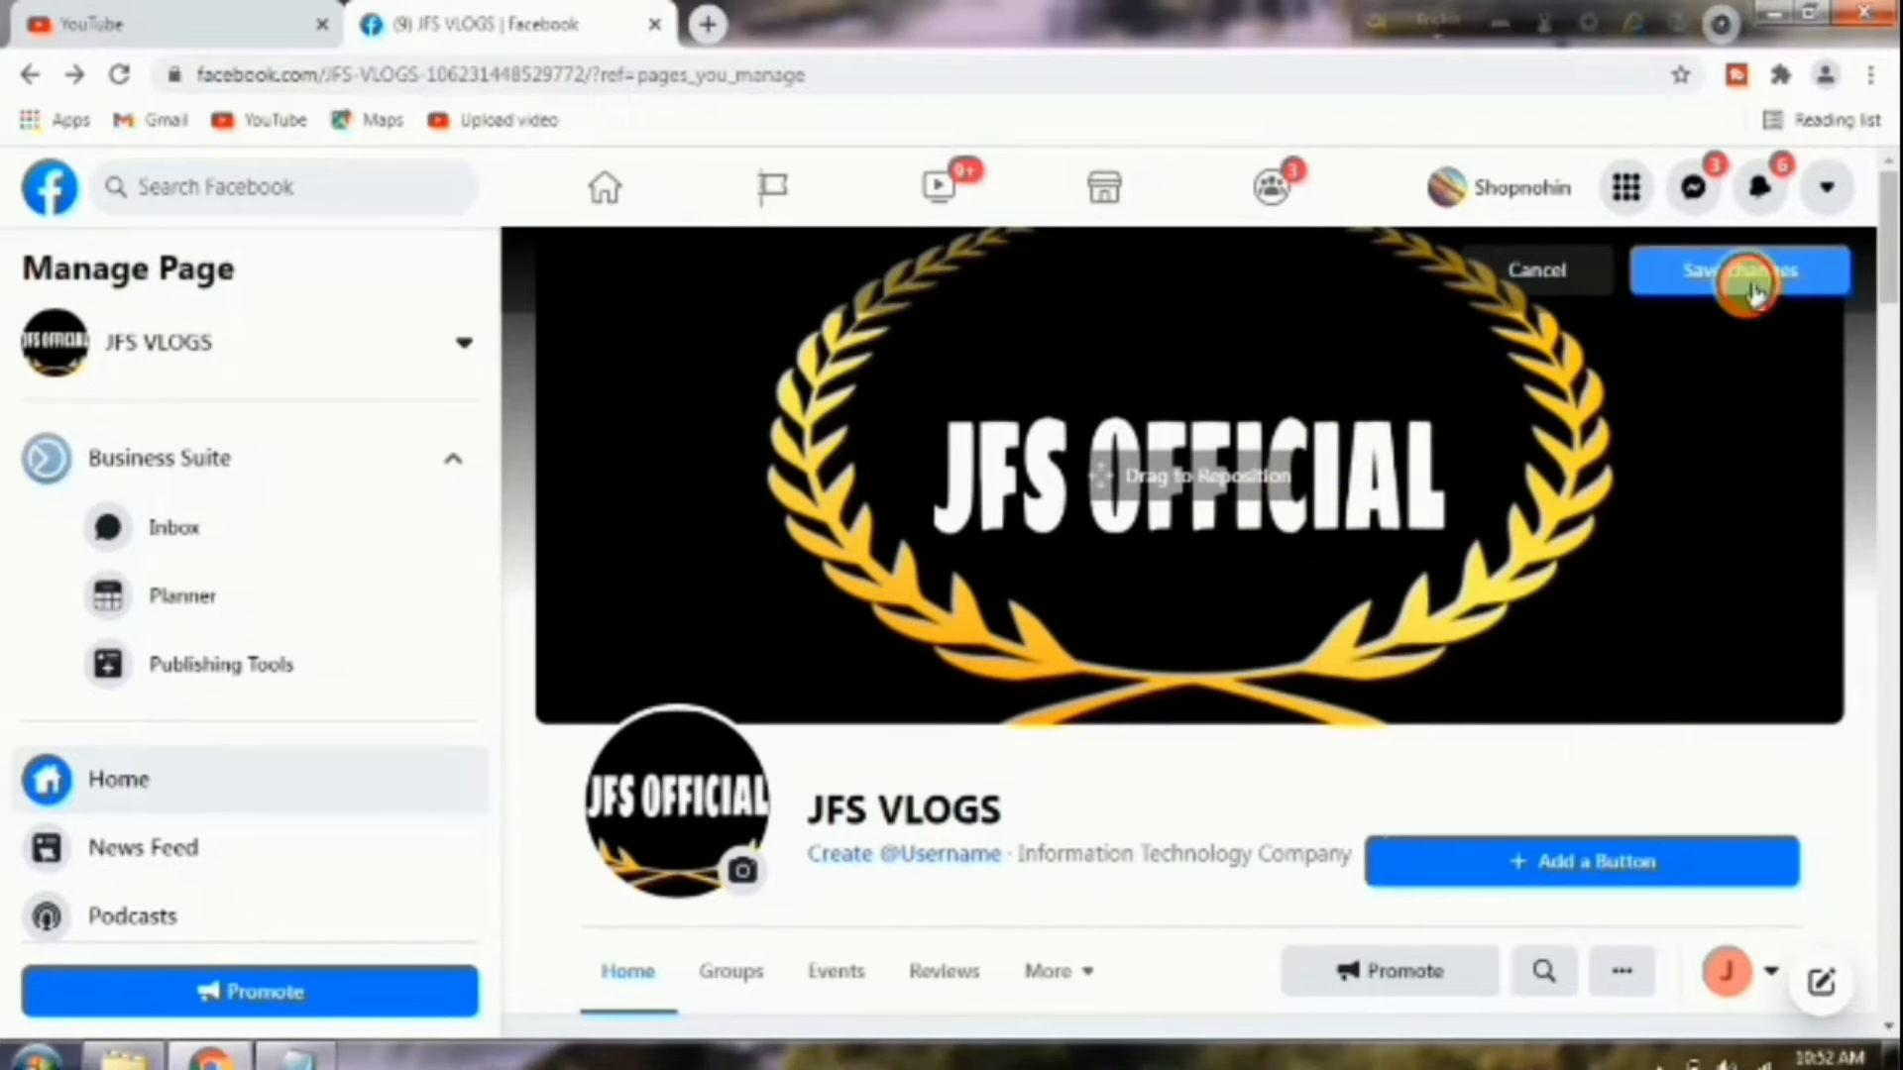
left_click(1717, 271)
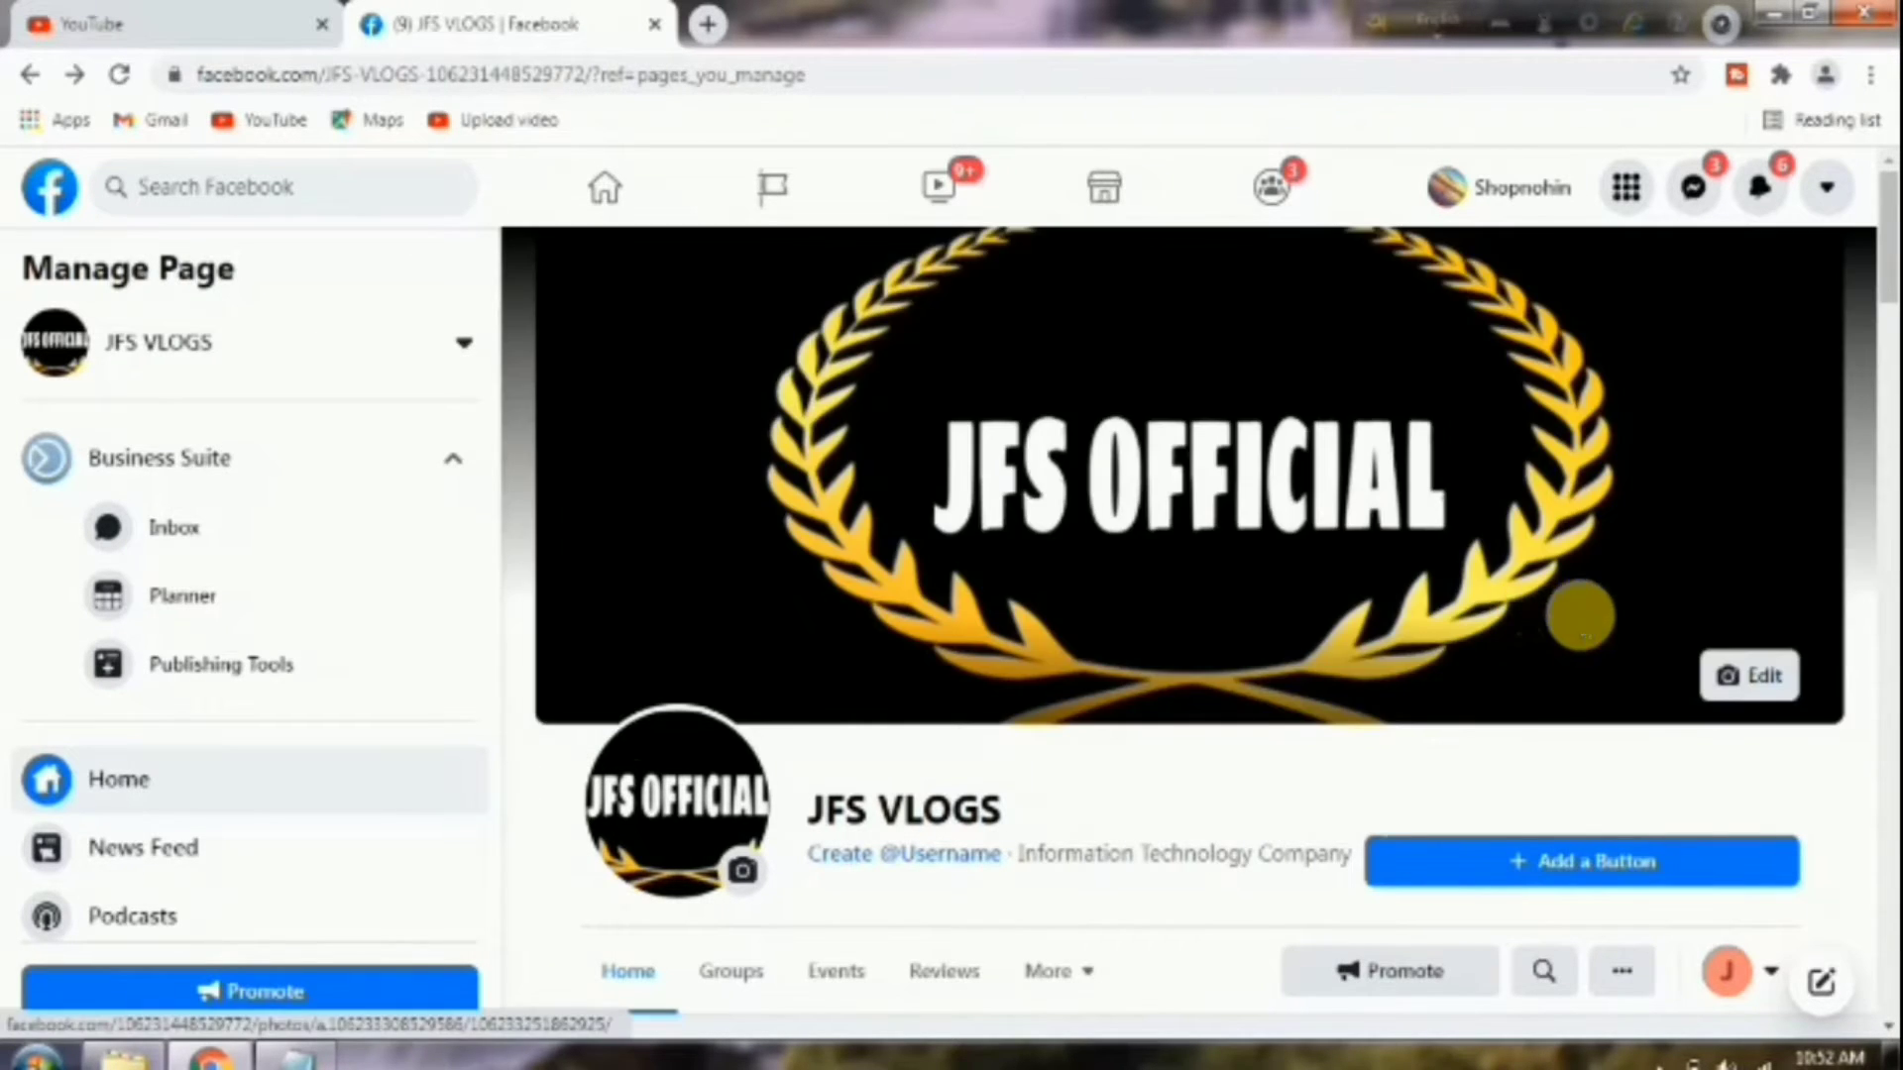
scroll(1380, 544, "down", 1)
scroll(1387, 538, "up", 1)
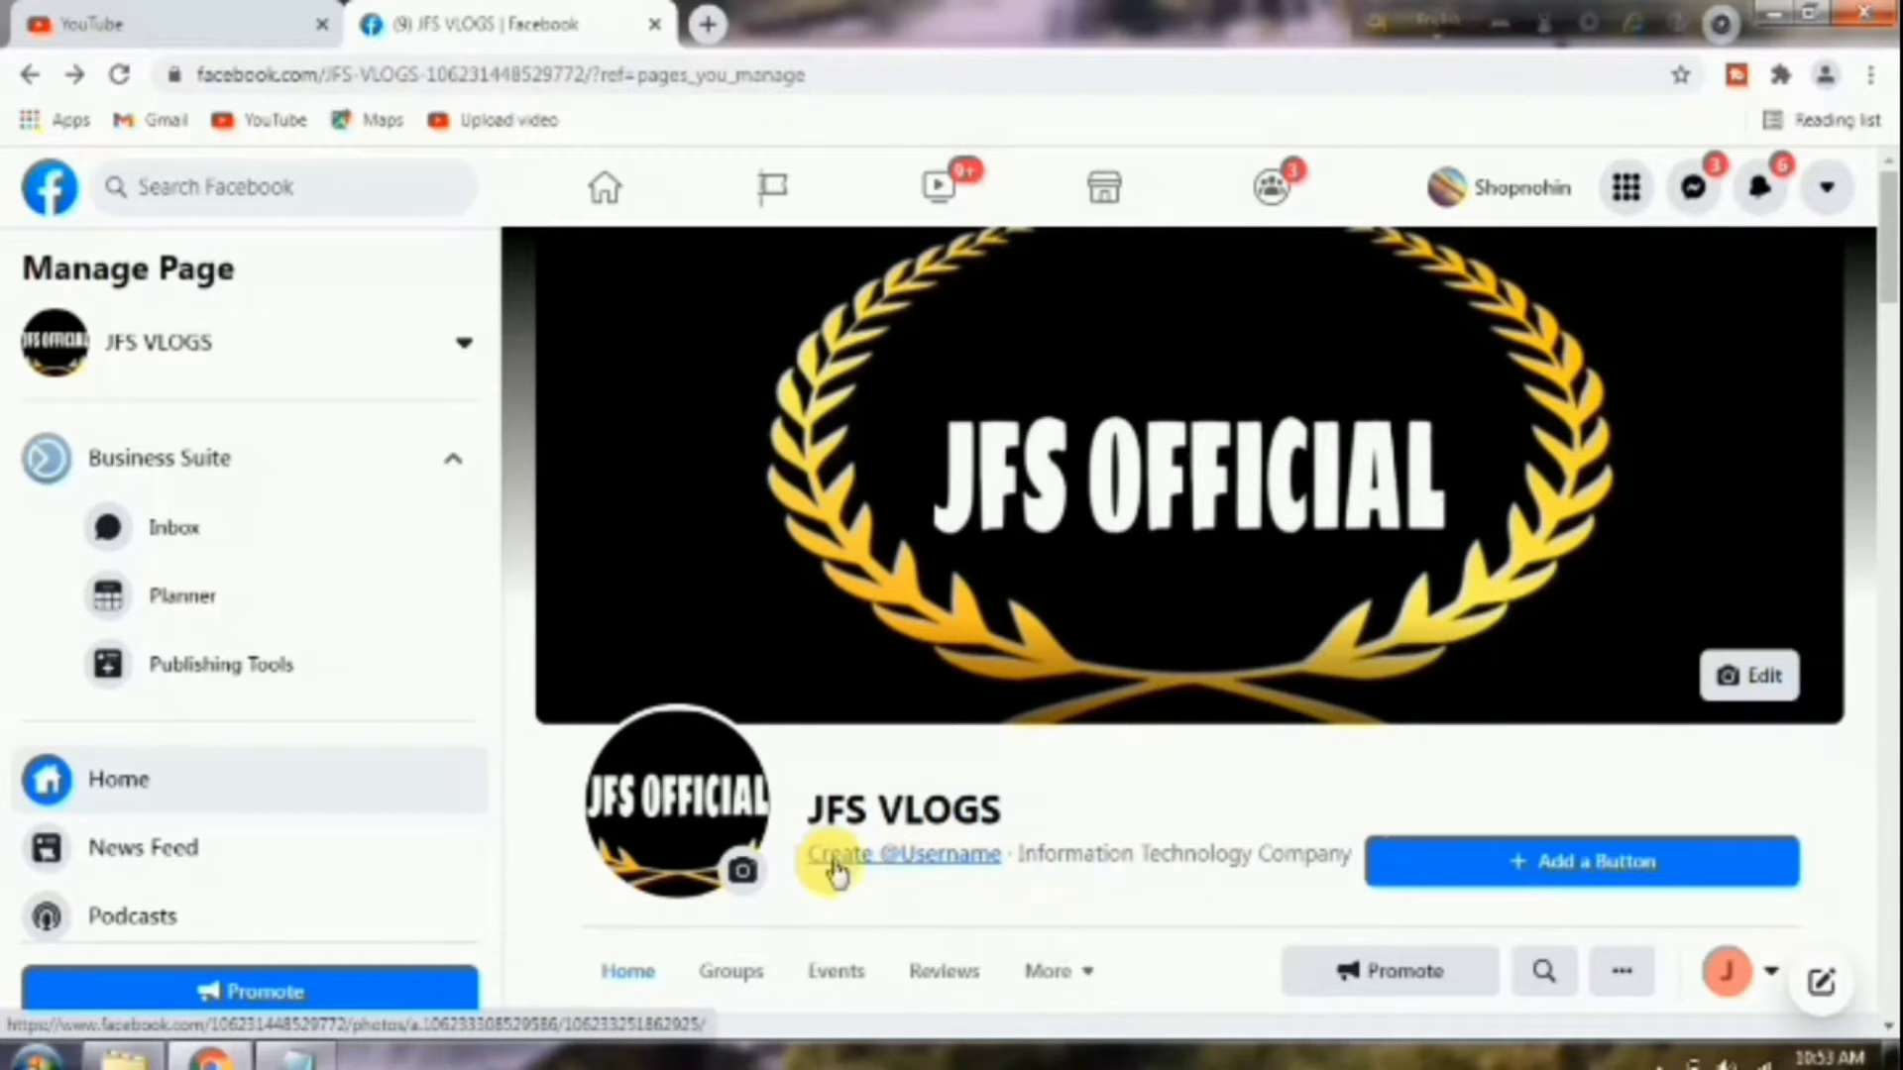
Paste the page name as the username, correct it to JFS.VLOGS, and create it.
left_click(881, 863)
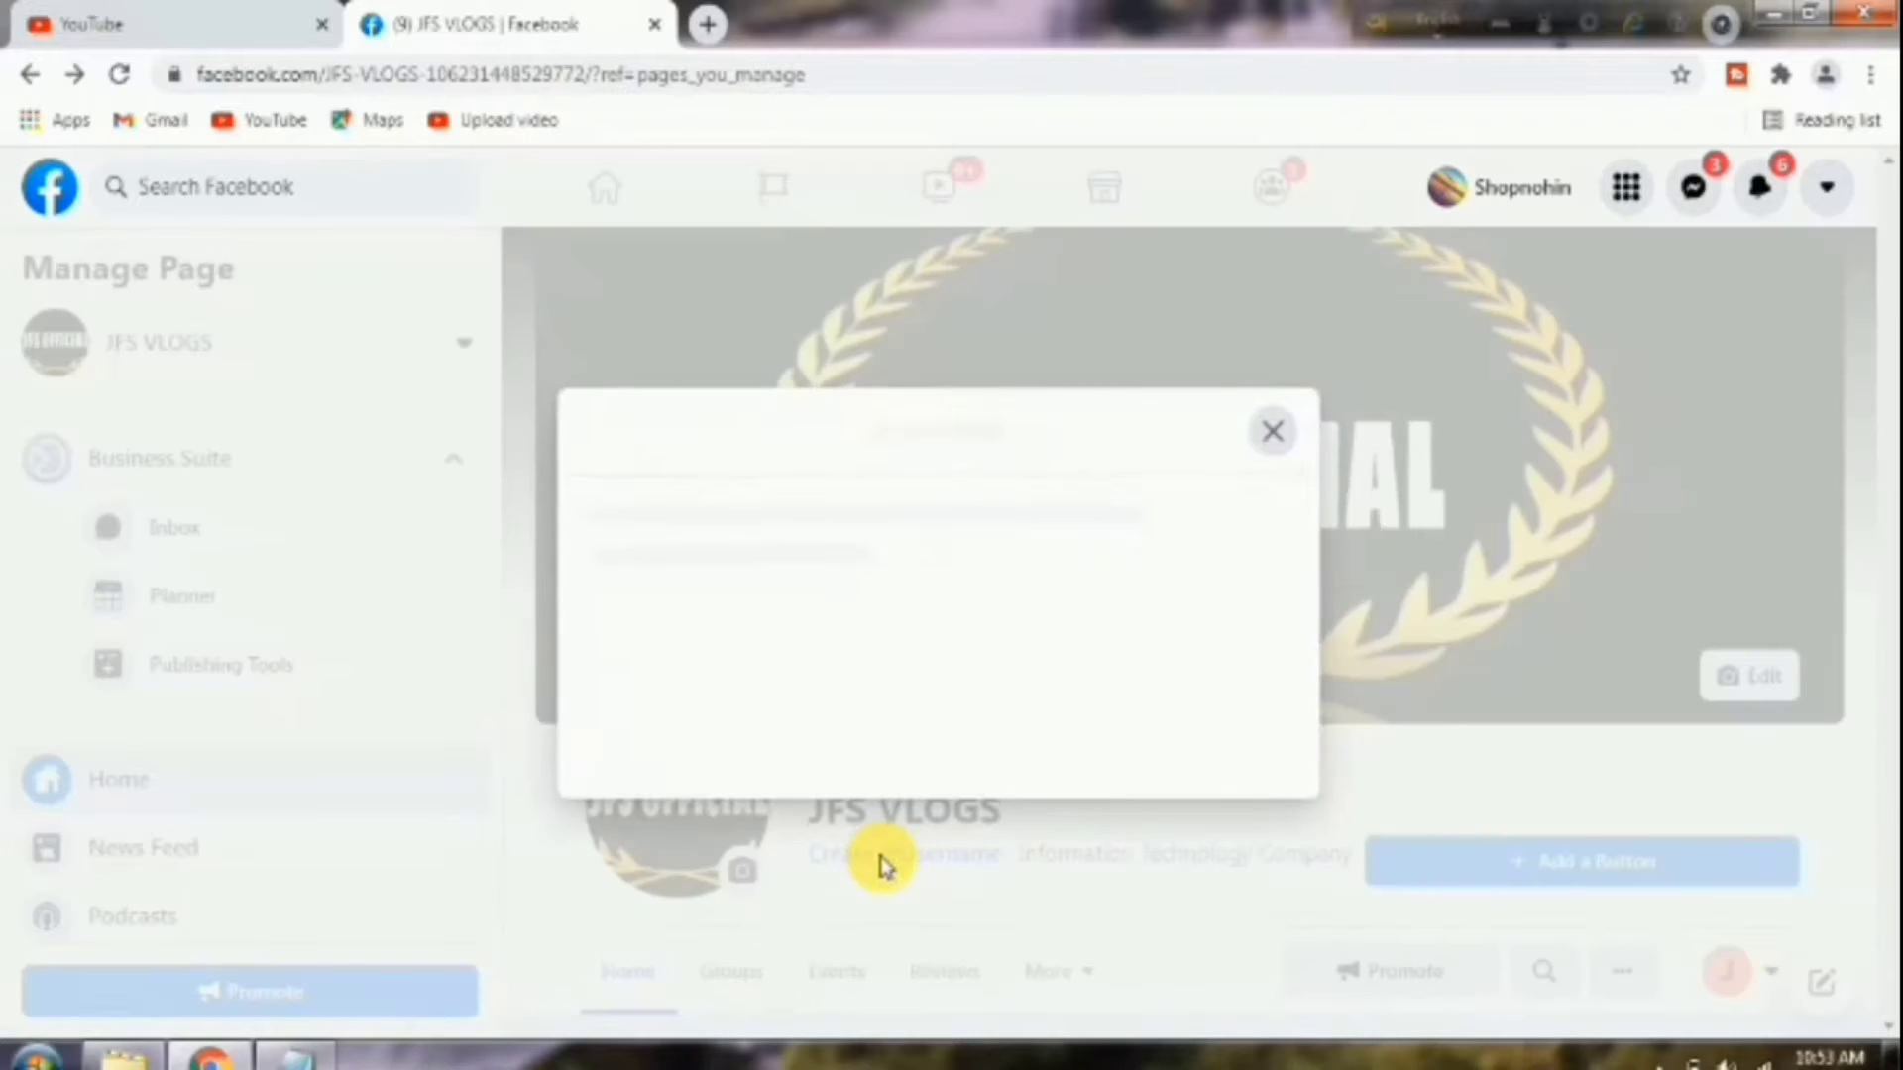
left_click(723, 721)
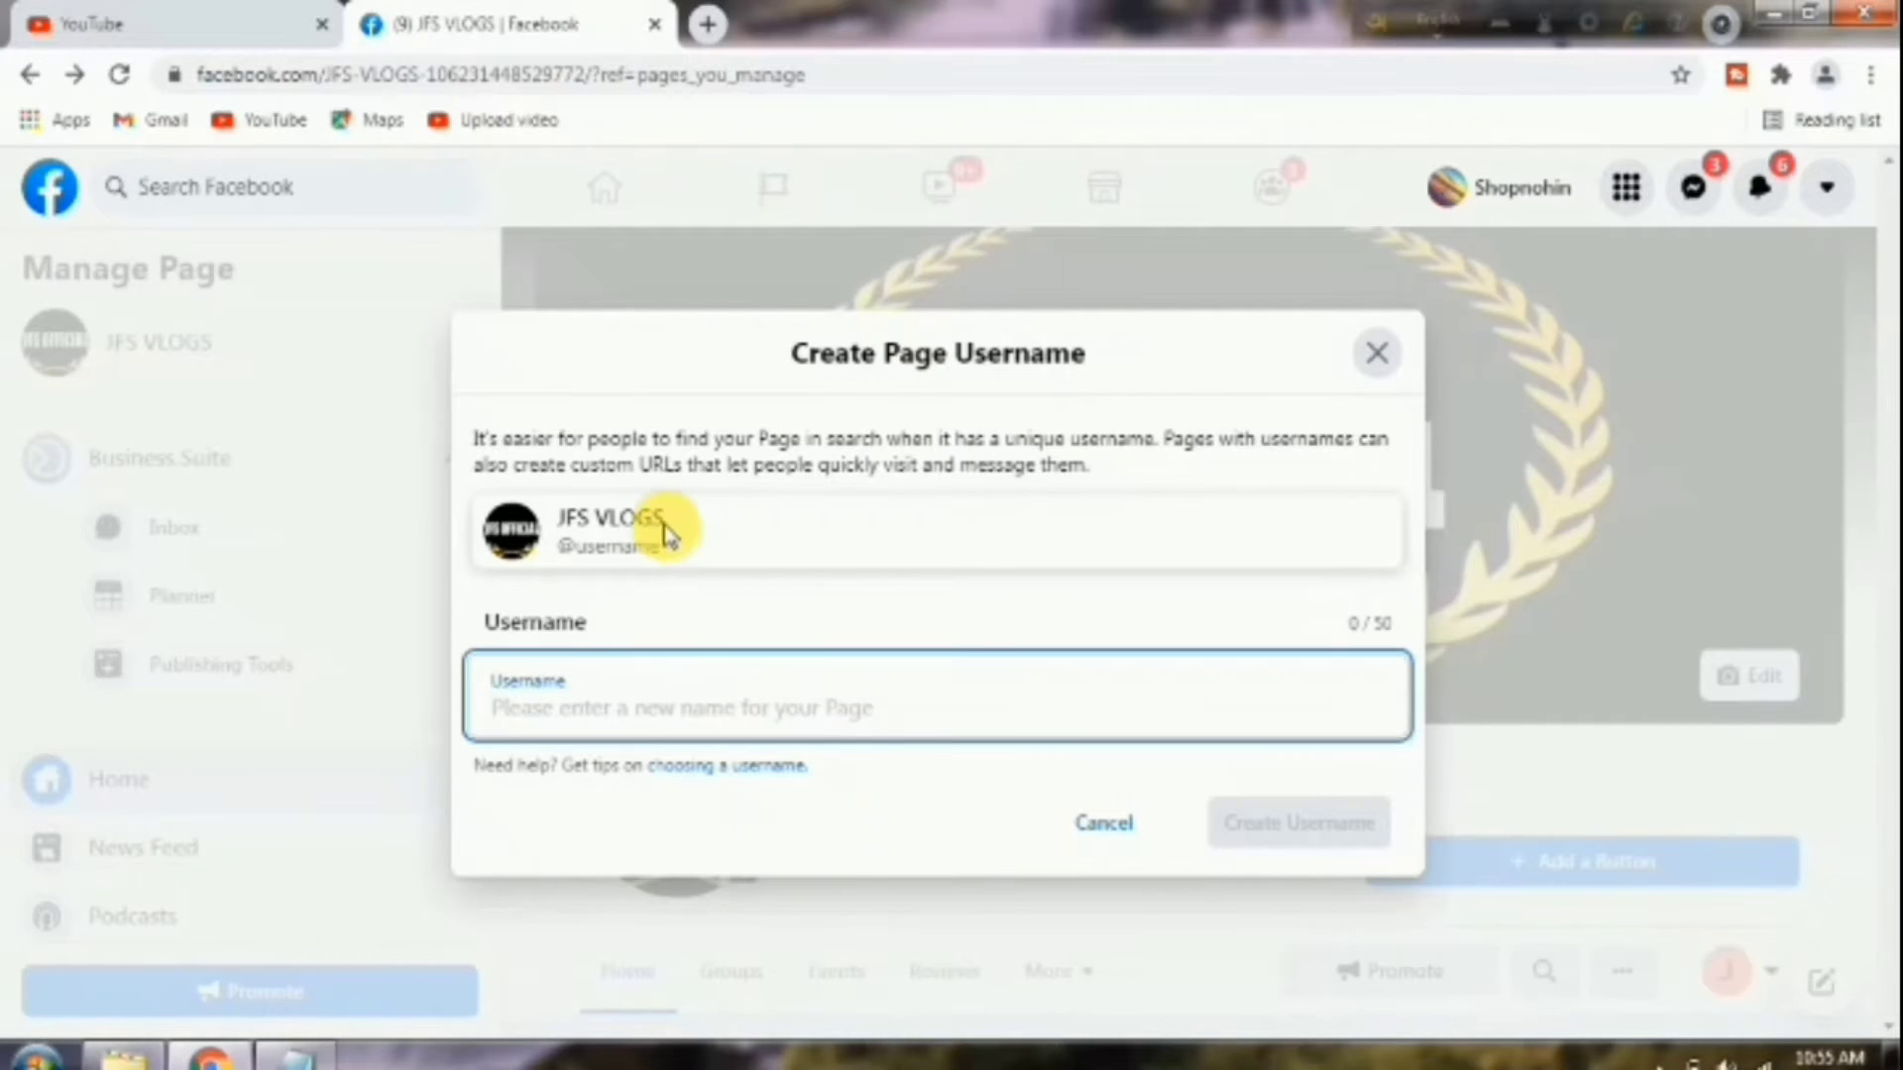
left_click_drag(666, 528, 563, 524)
right_click(560, 518)
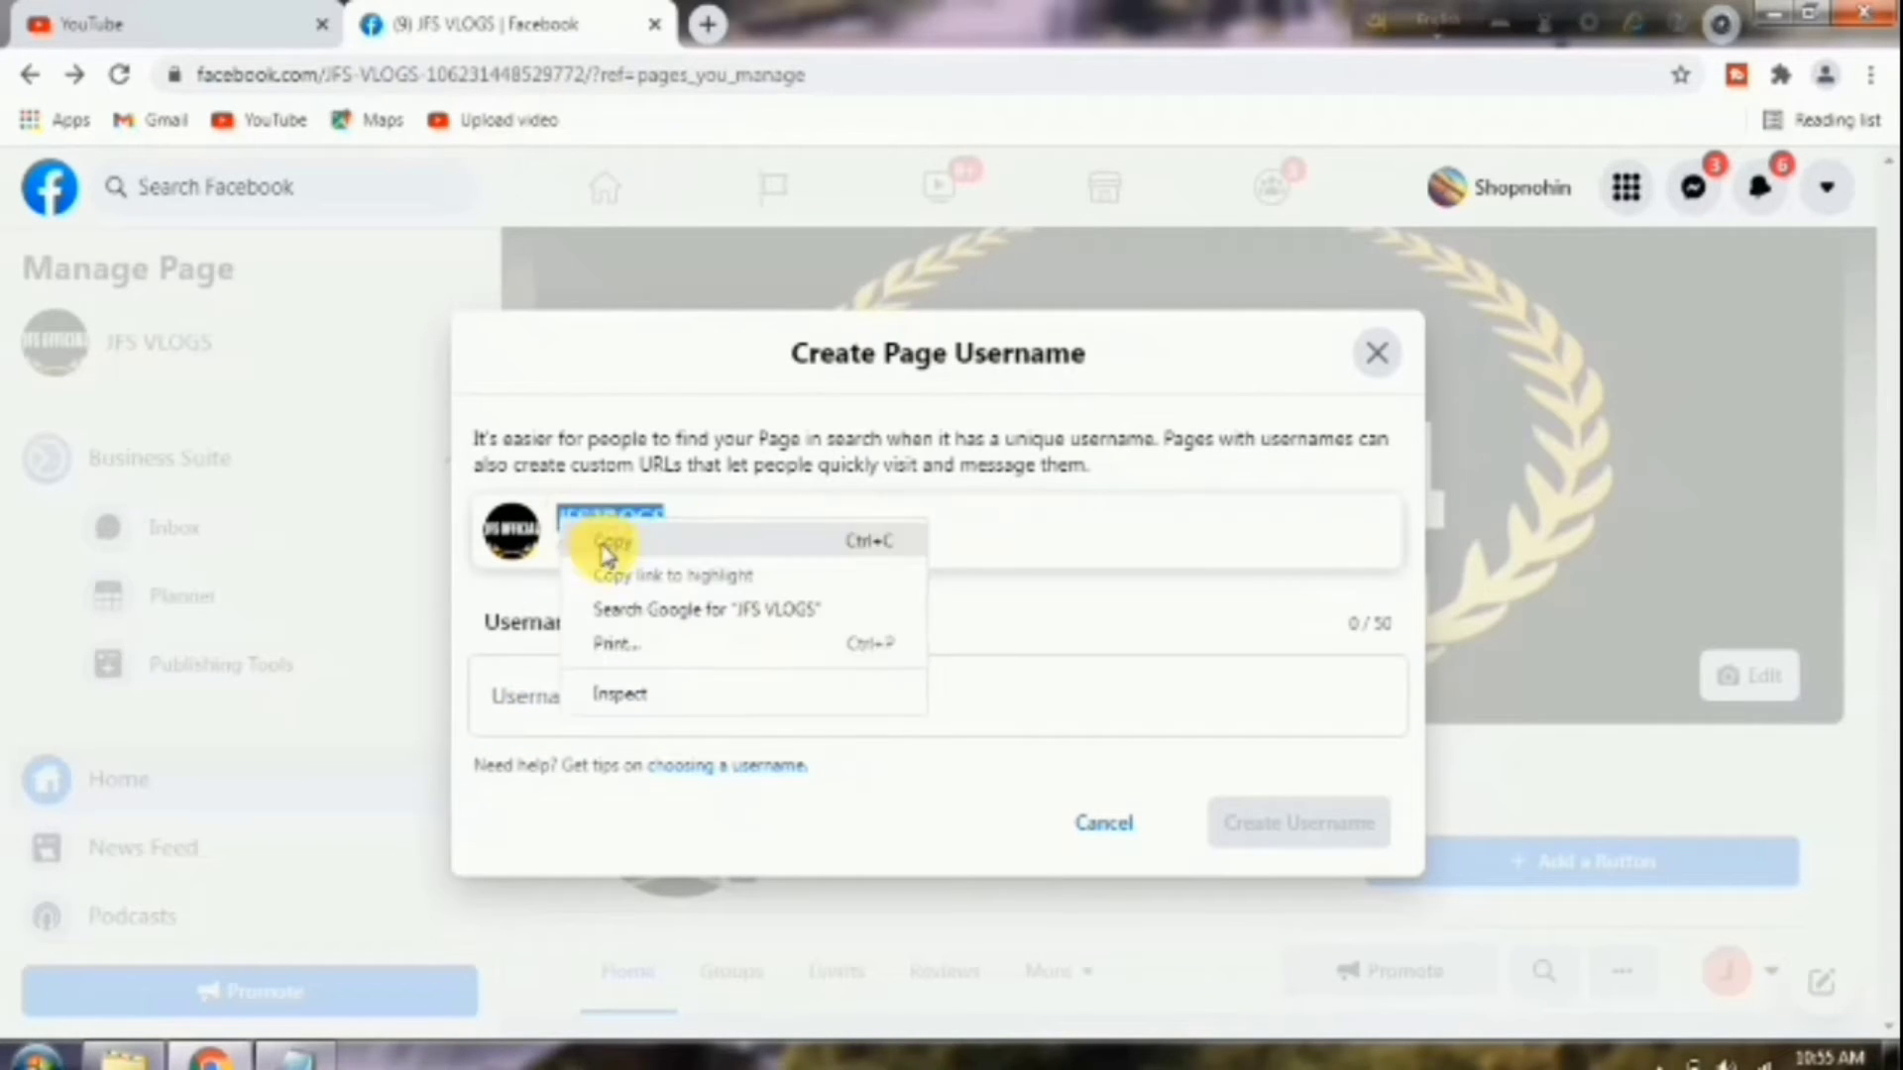
left_click(607, 543)
right_click(502, 701)
left_click(616, 496)
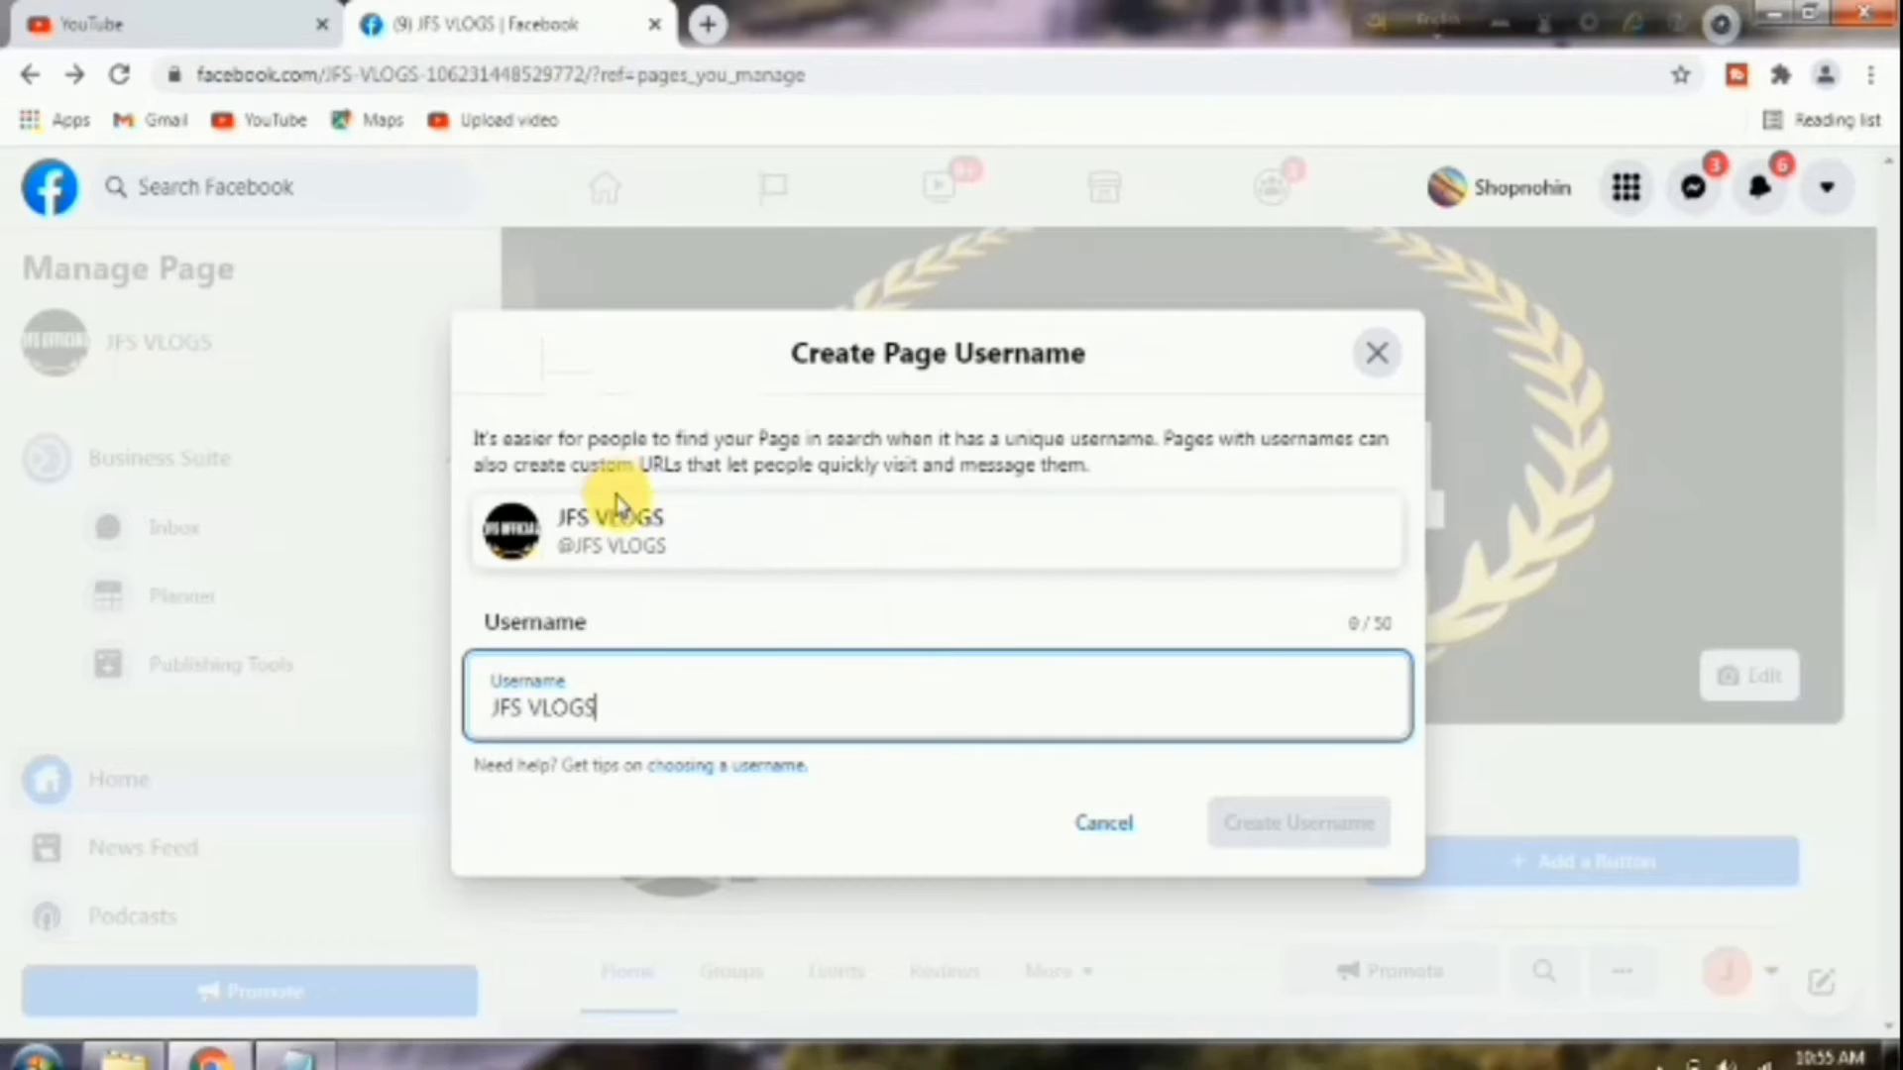
left_click(1653, 724)
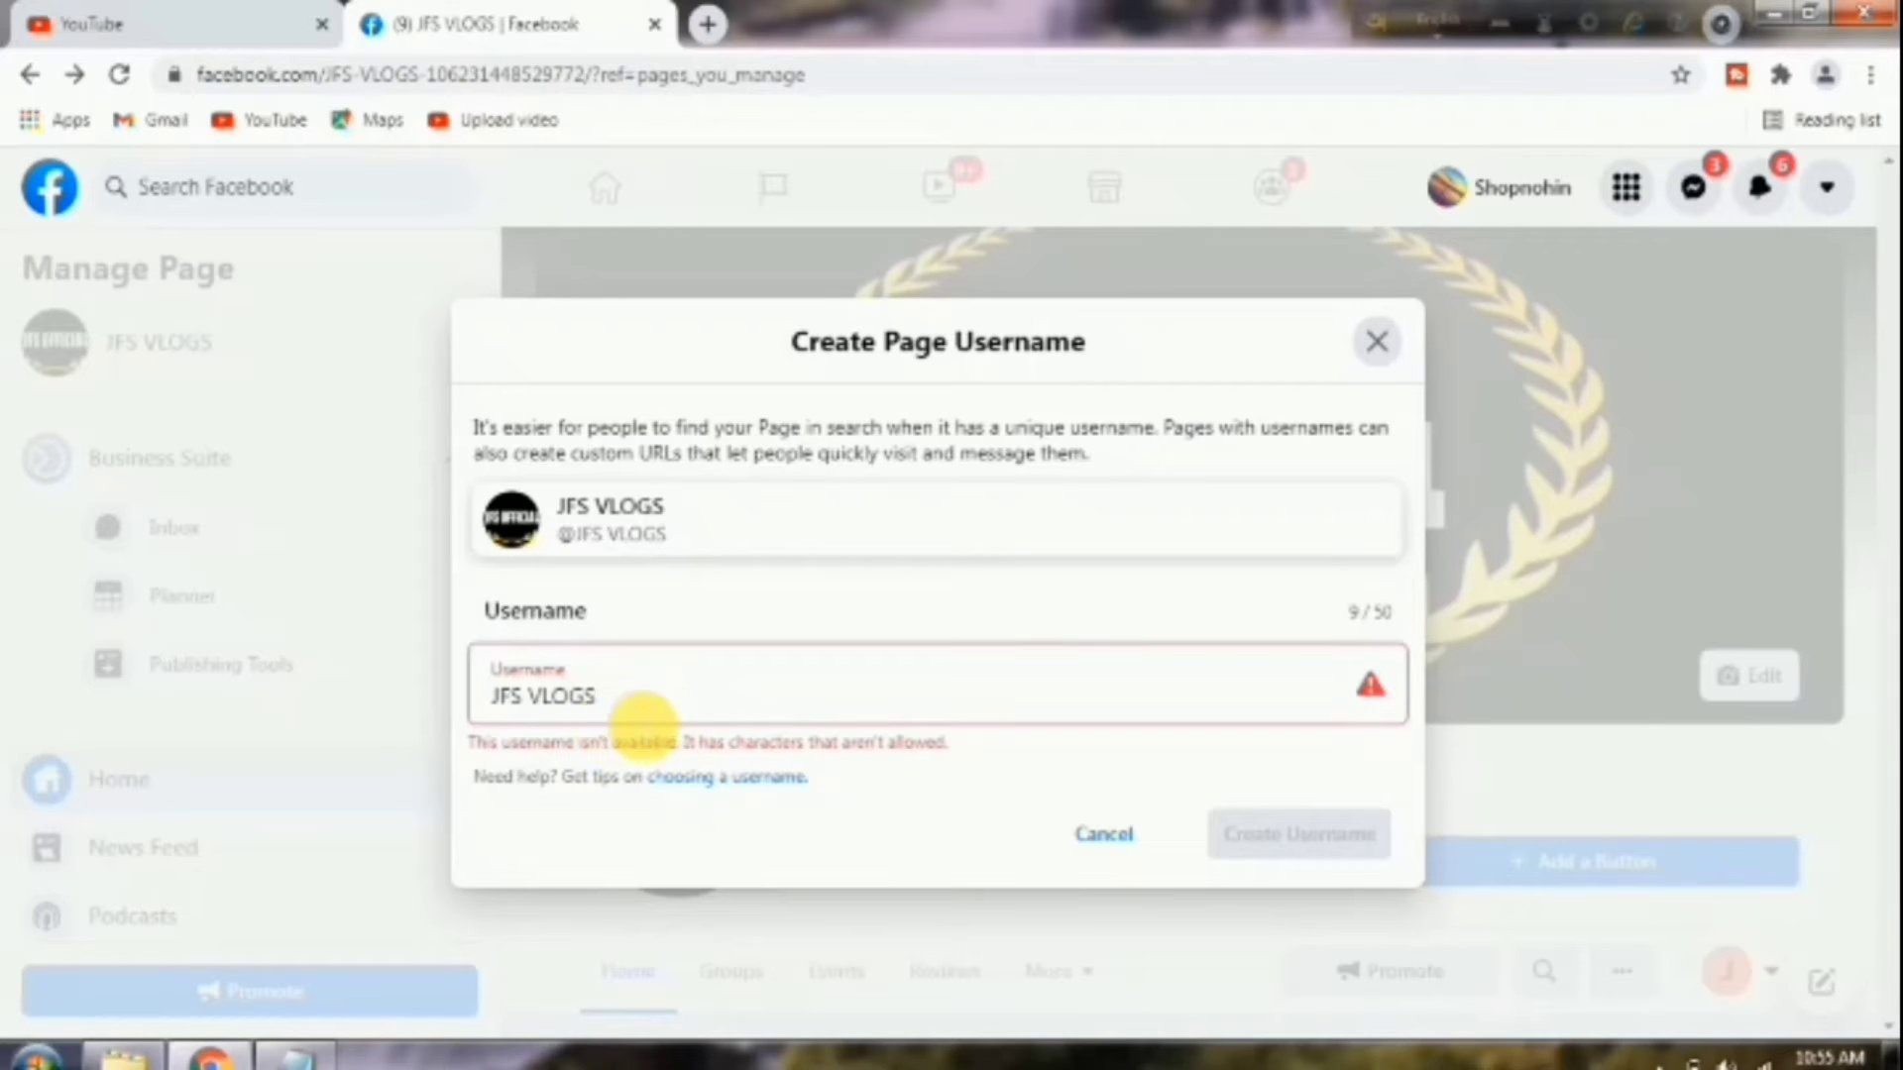
left_click(525, 697)
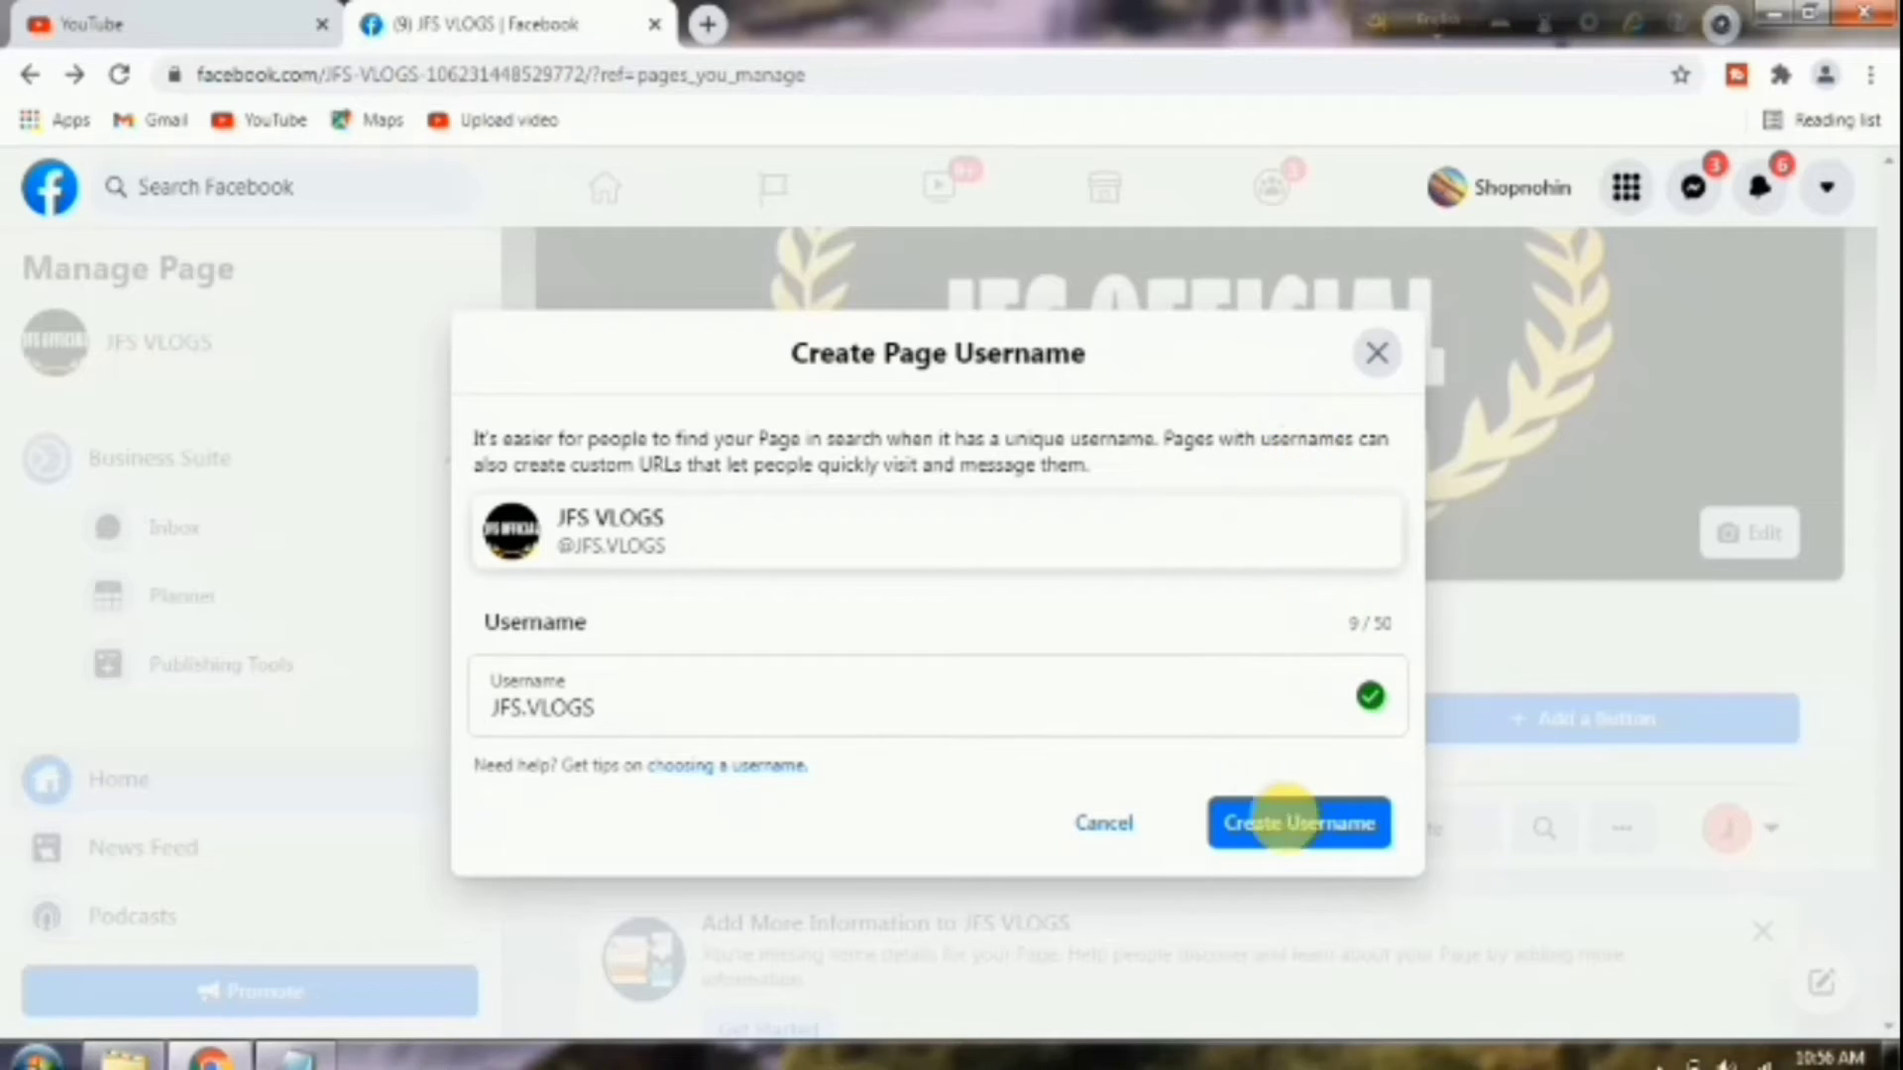
left_click(1303, 826)
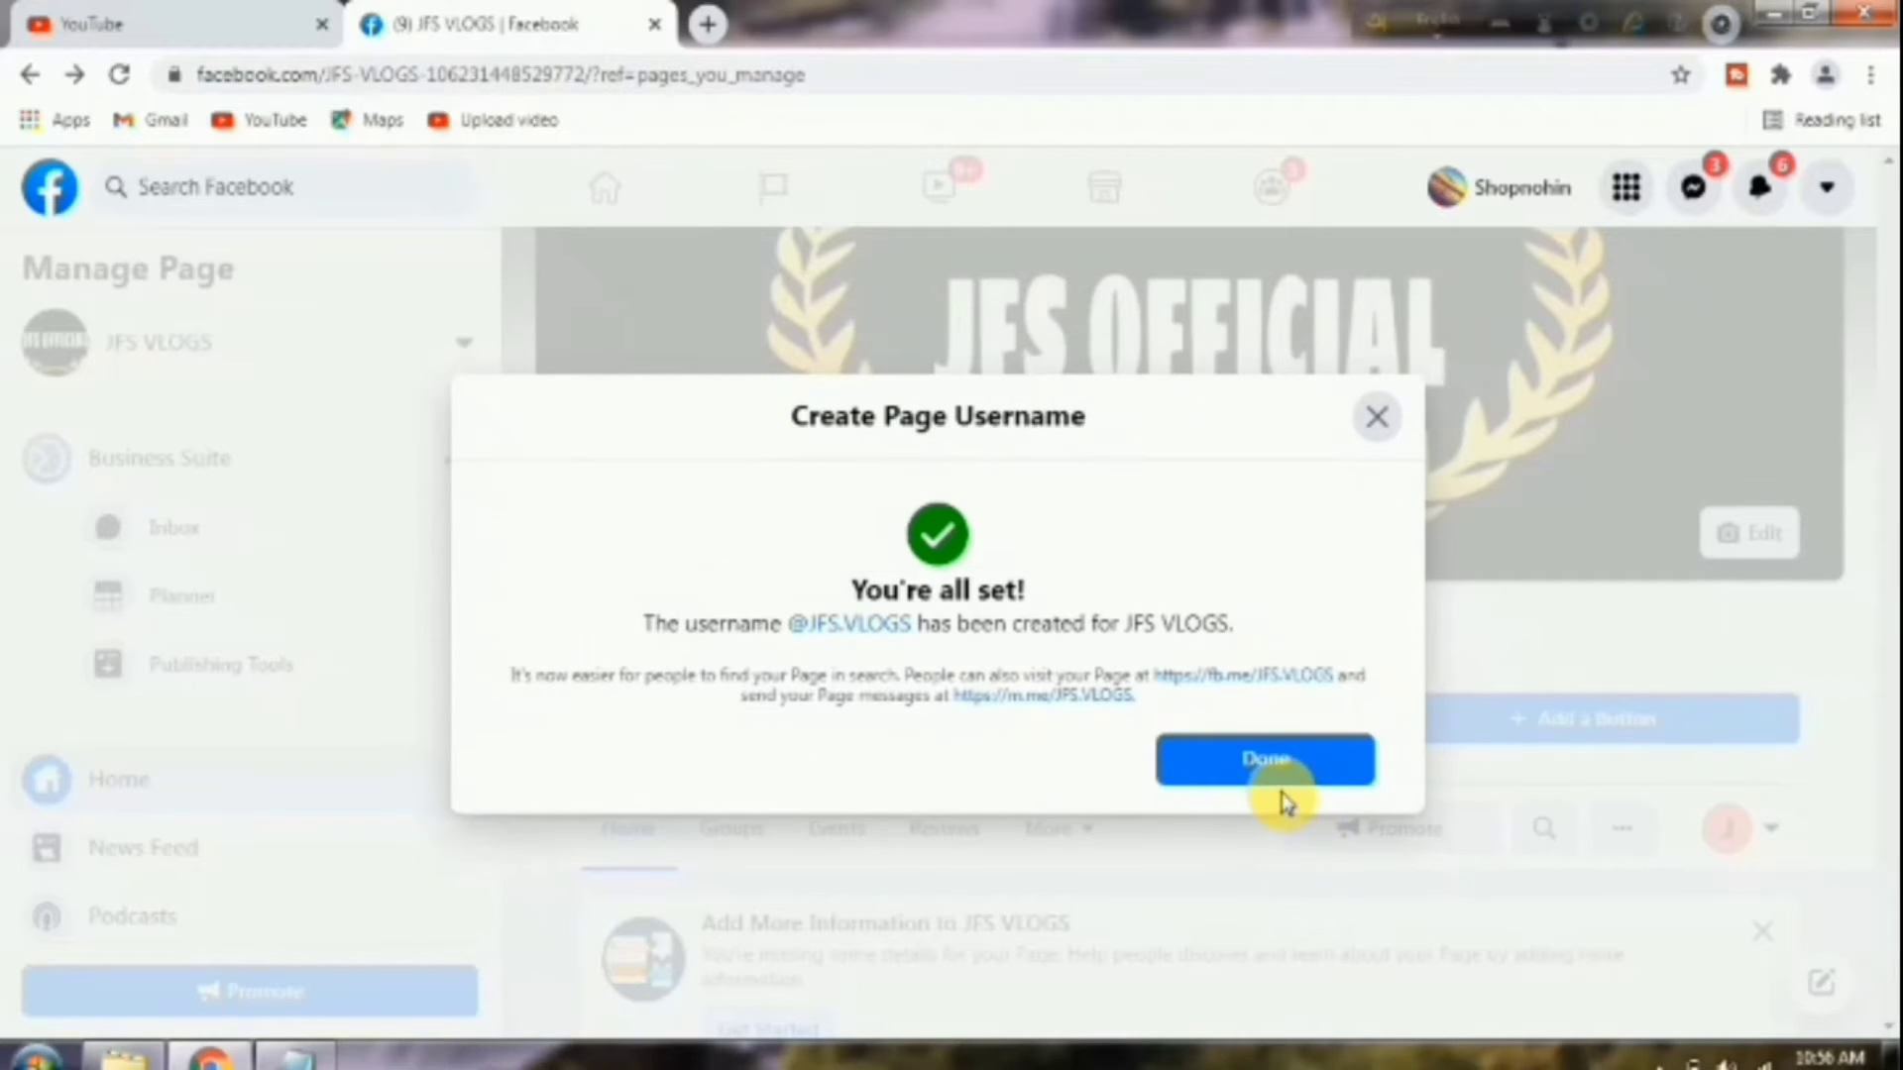
left_click(1271, 763)
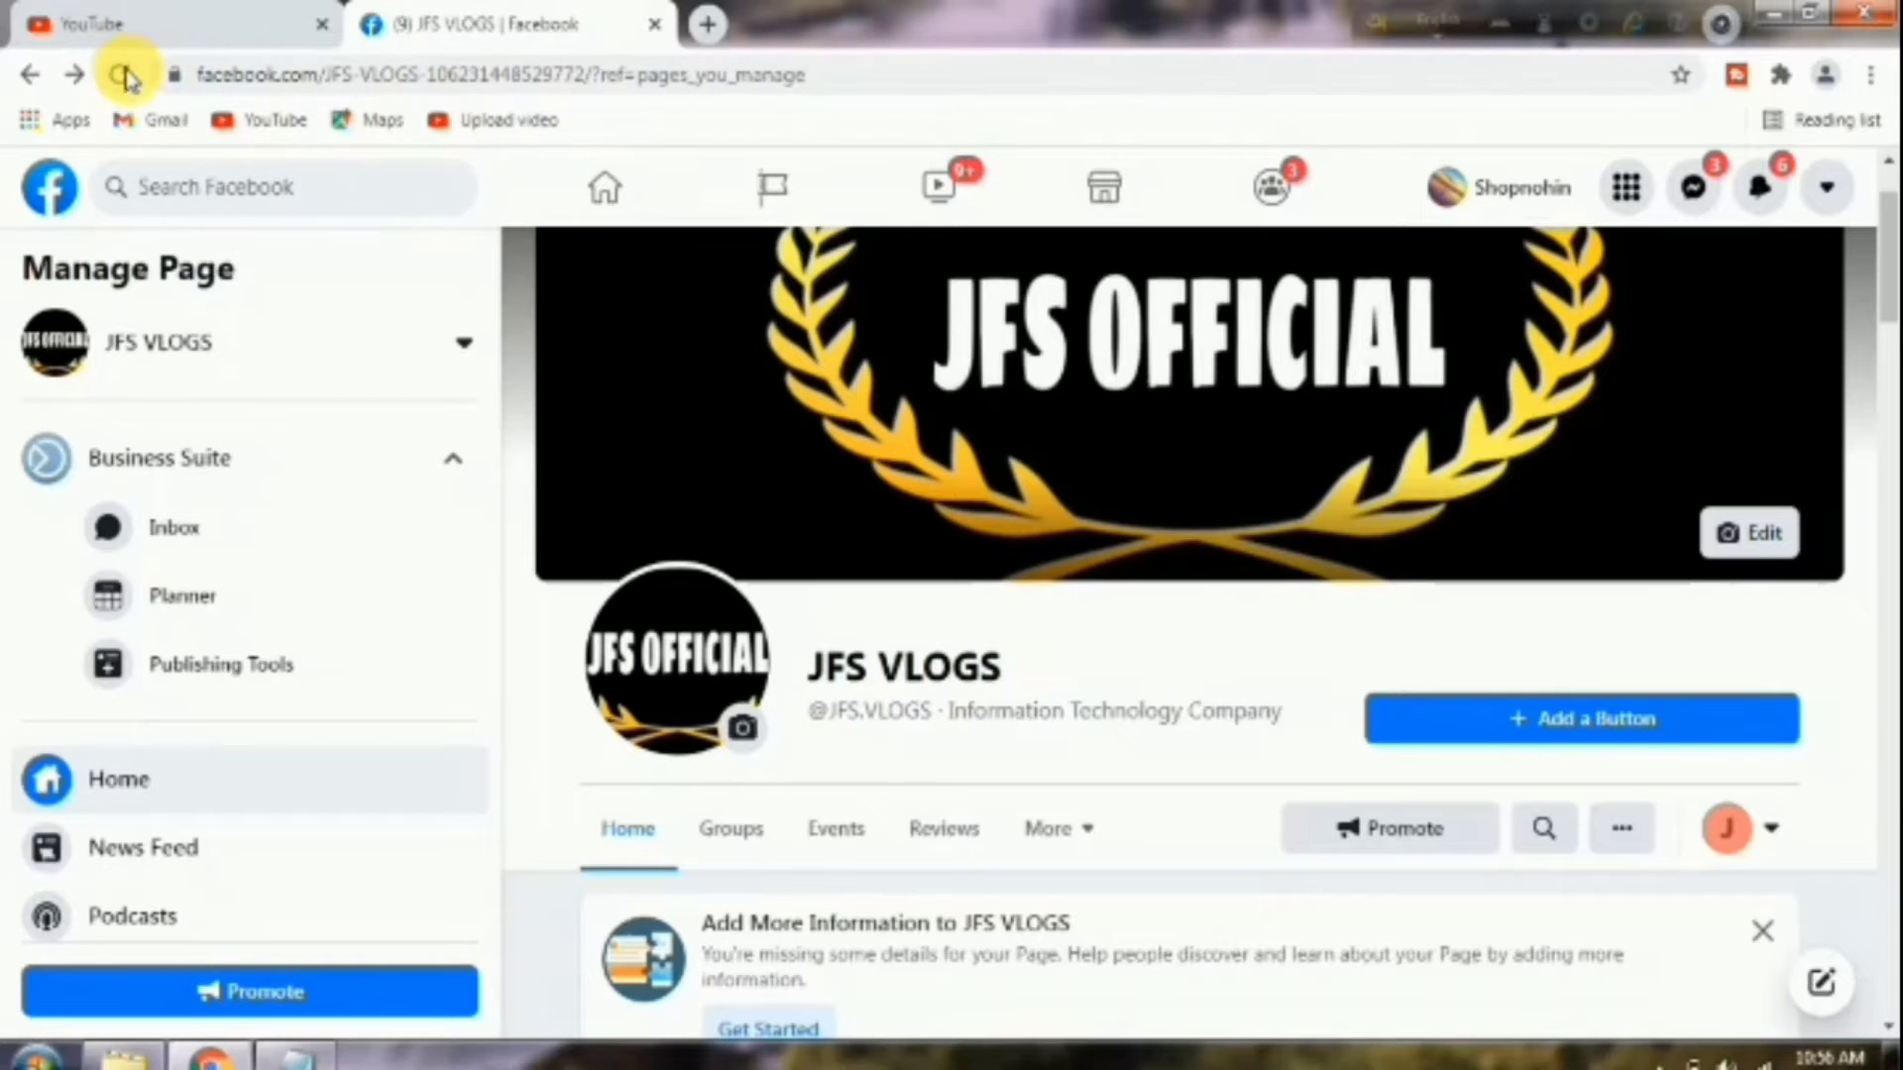
Reload the page, review its Page Quality status, and go to Settings.
left_click(122, 75)
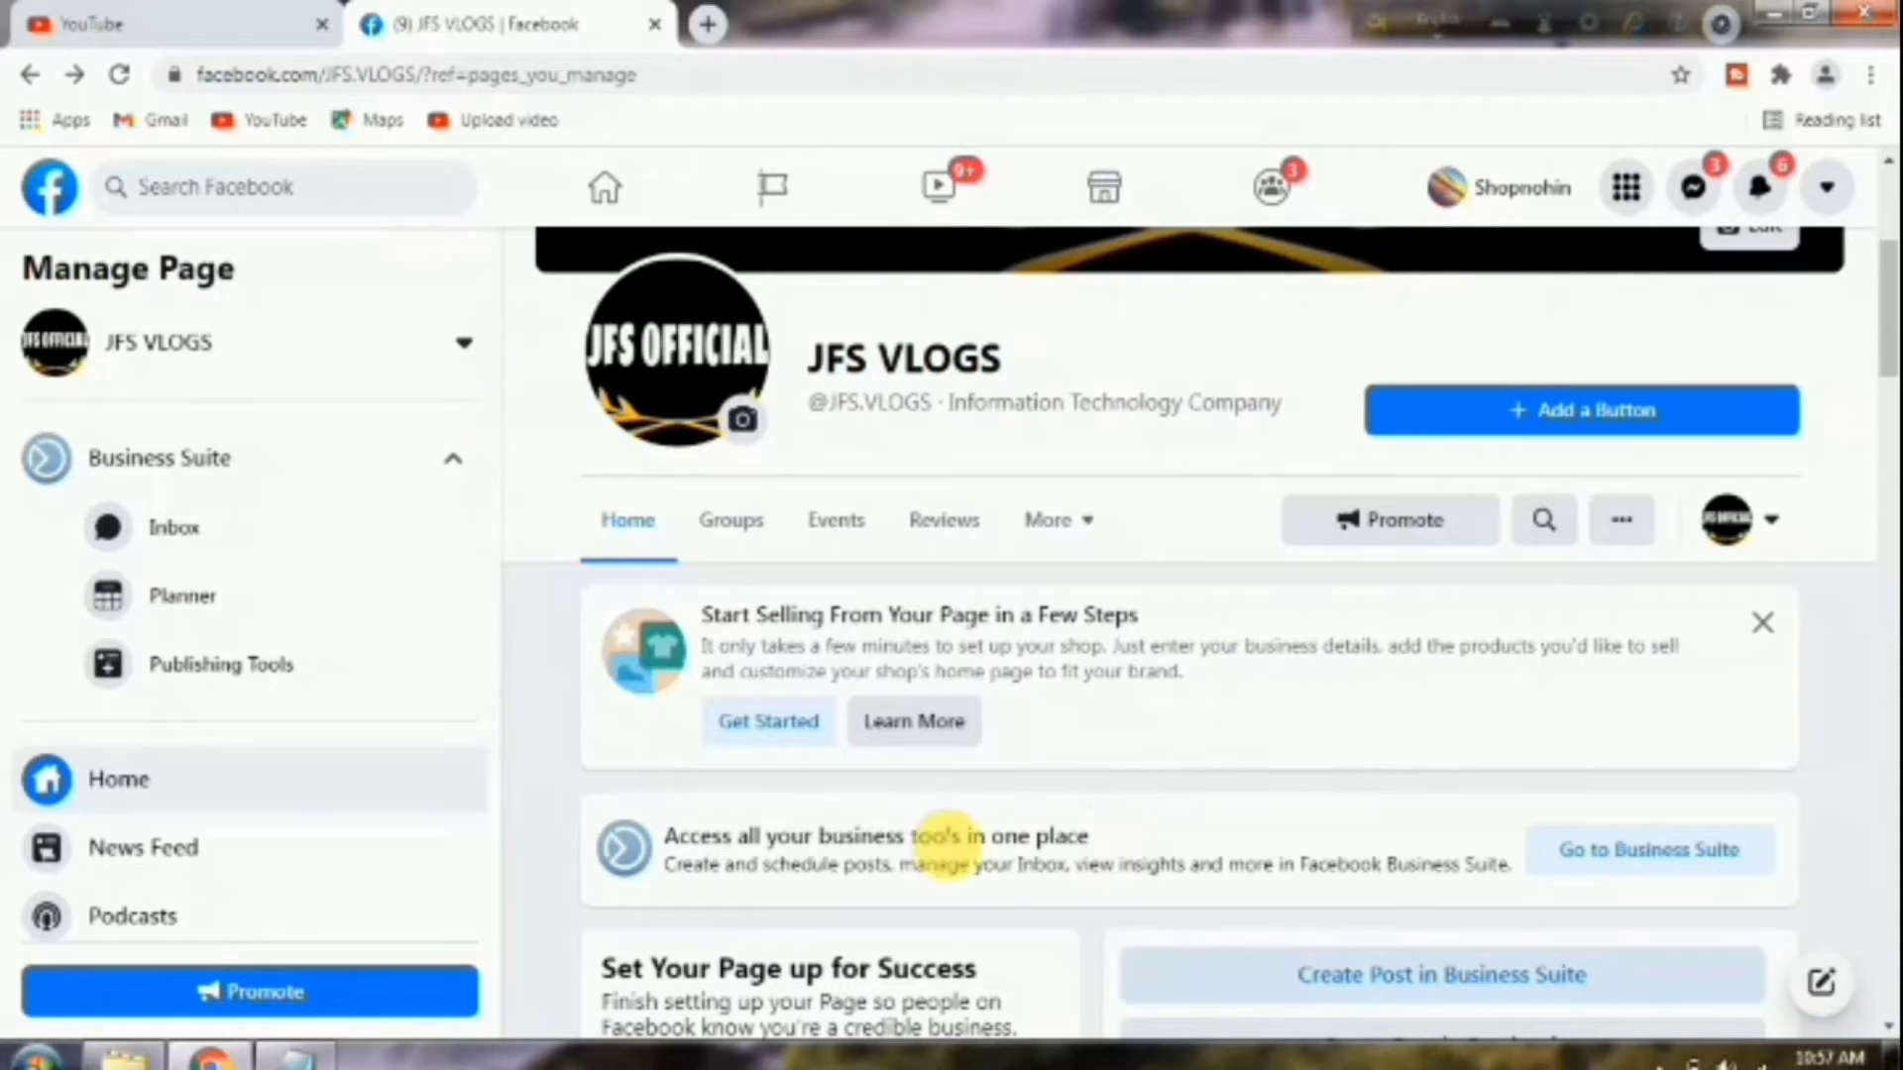
scroll(297, 509, "down", 5)
left_click(199, 830)
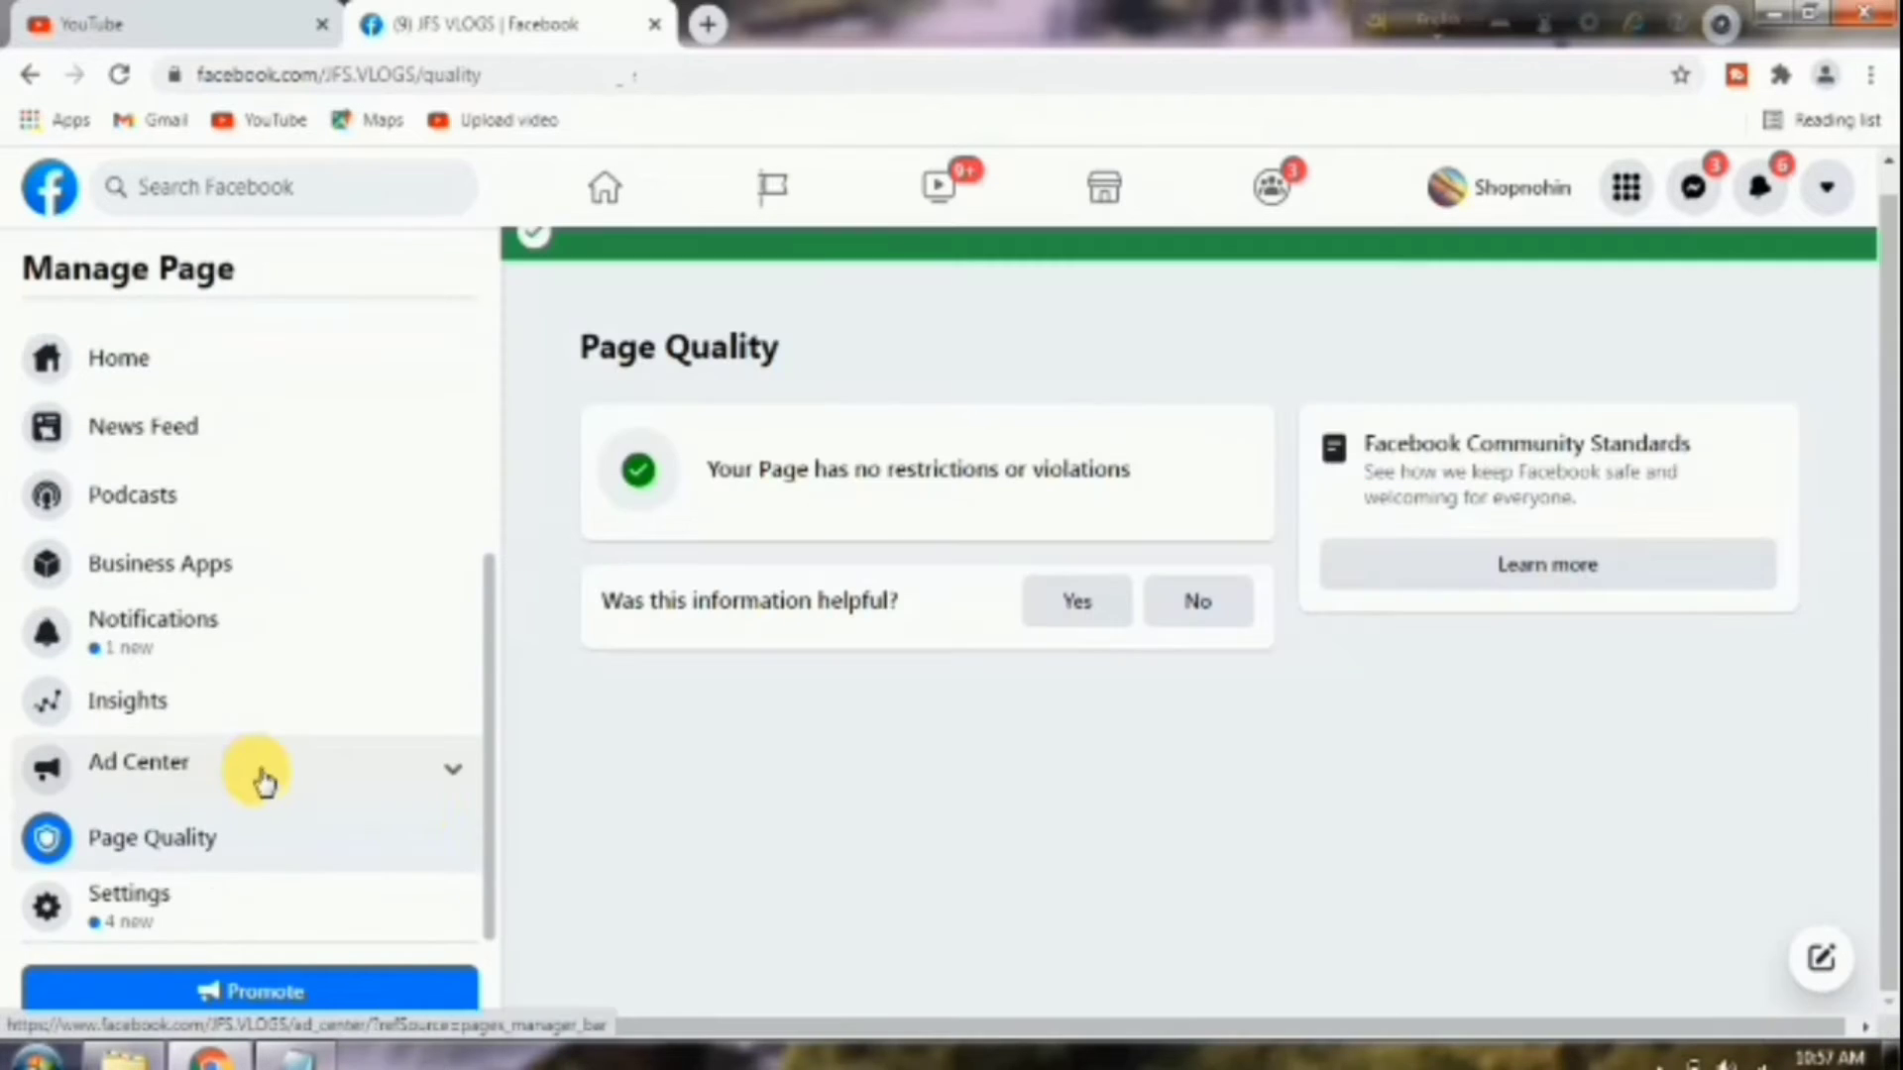
left_click(163, 907)
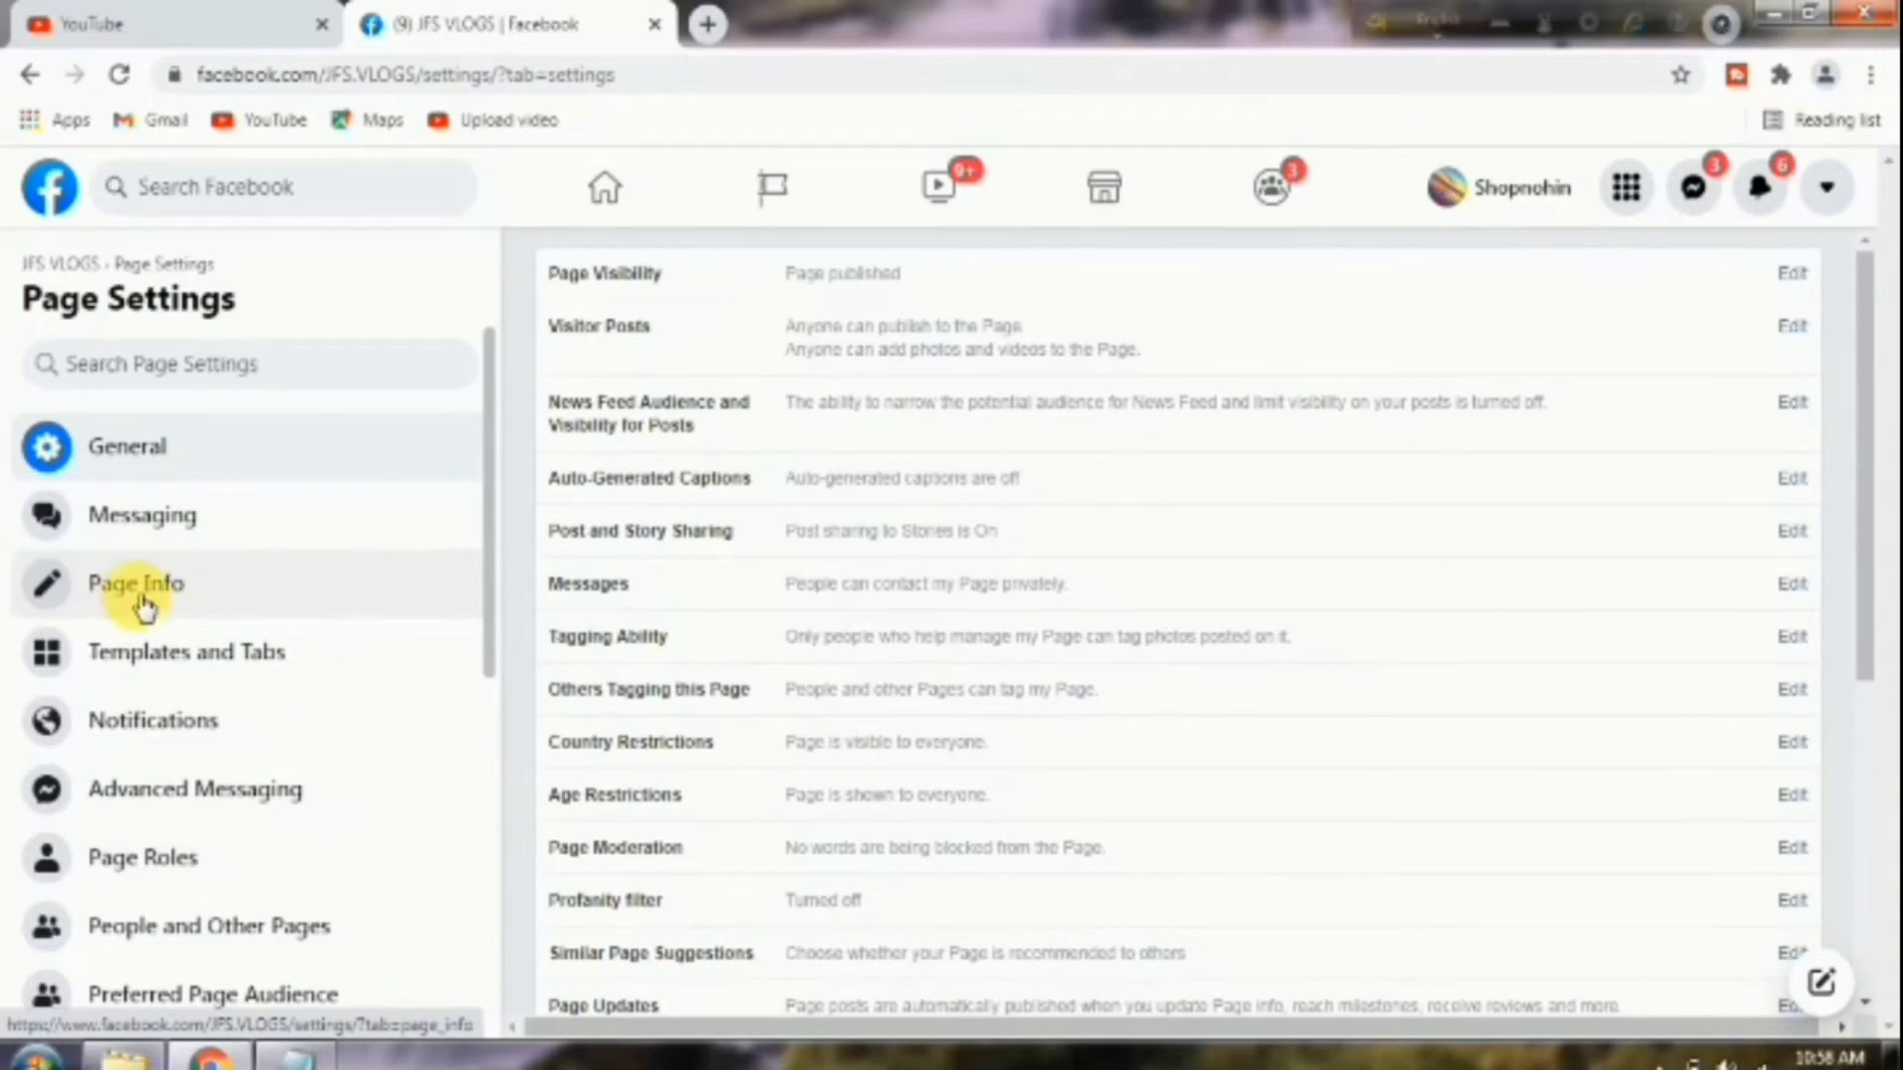
In Page Info, set the phone country code to Bangladesh (BD +880).
left_click(202, 599)
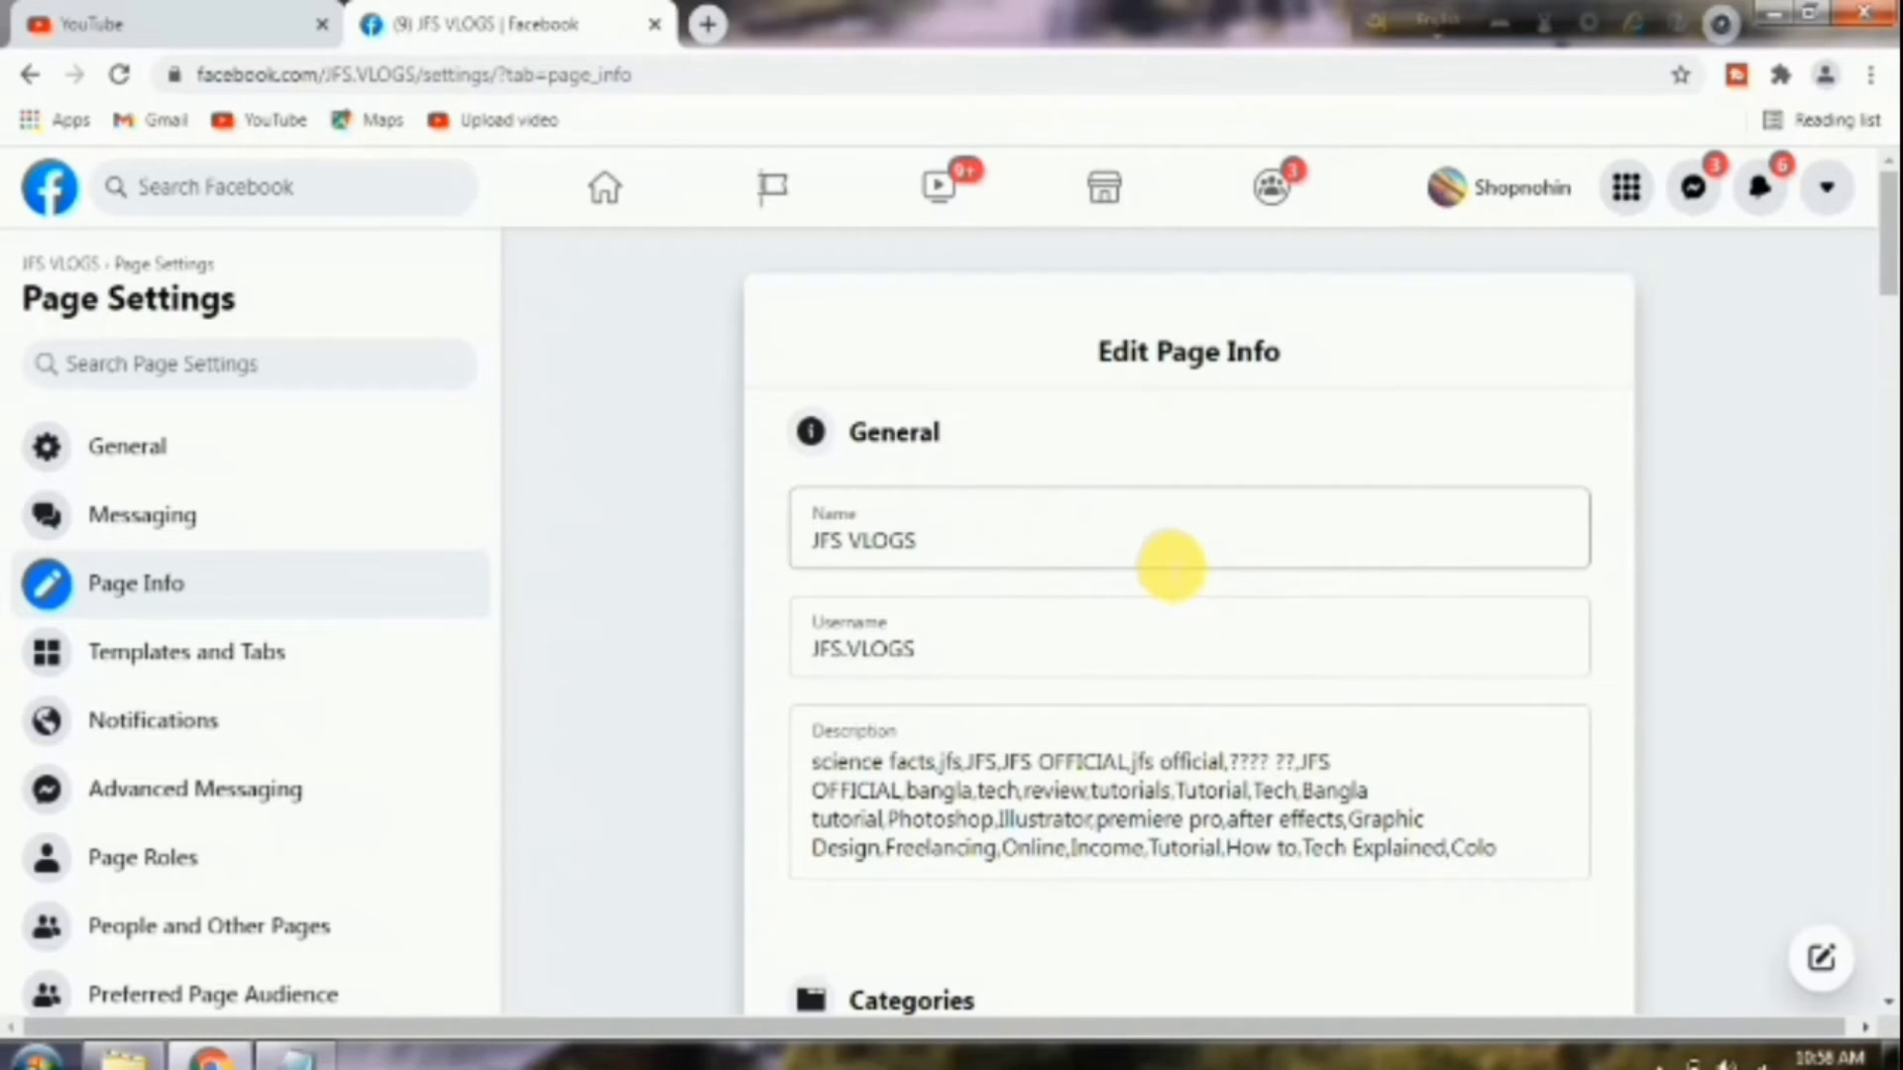
scroll(1139, 565, "down", 2)
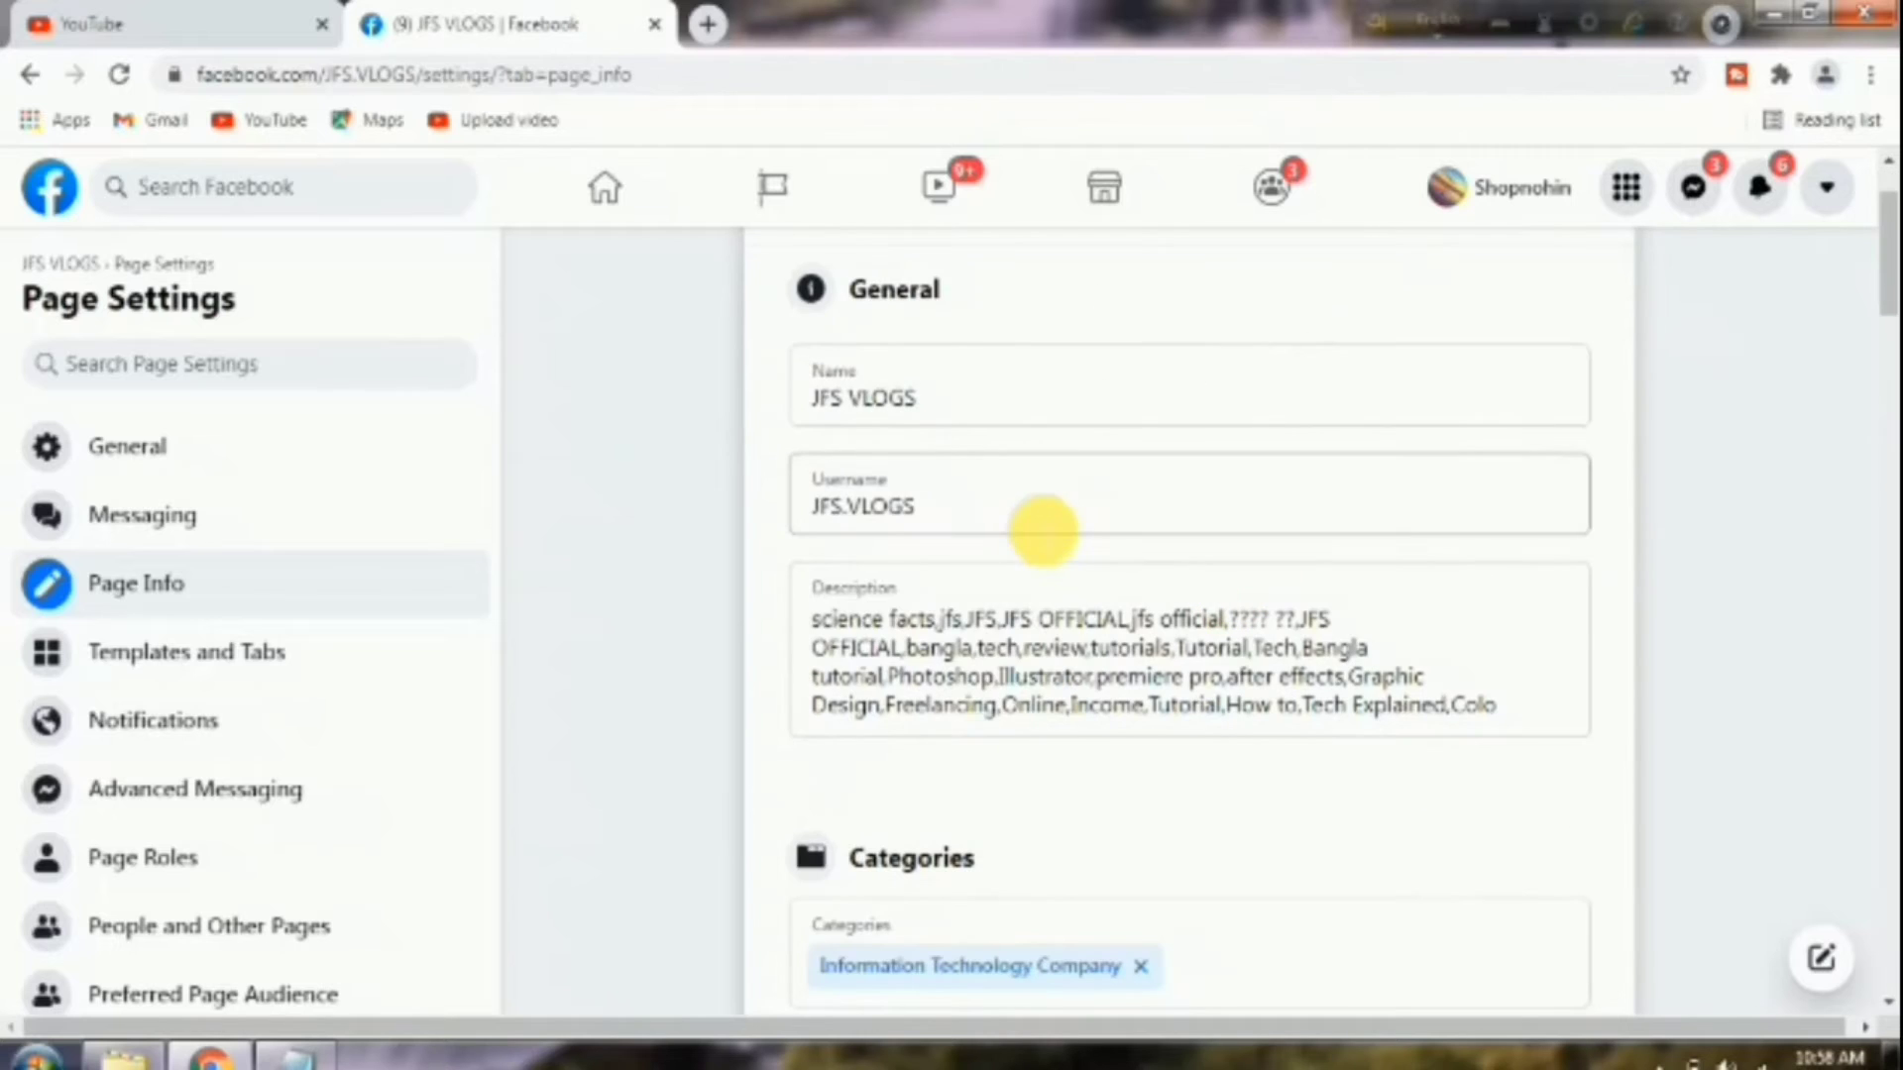
scroll(1053, 540, "up", 2)
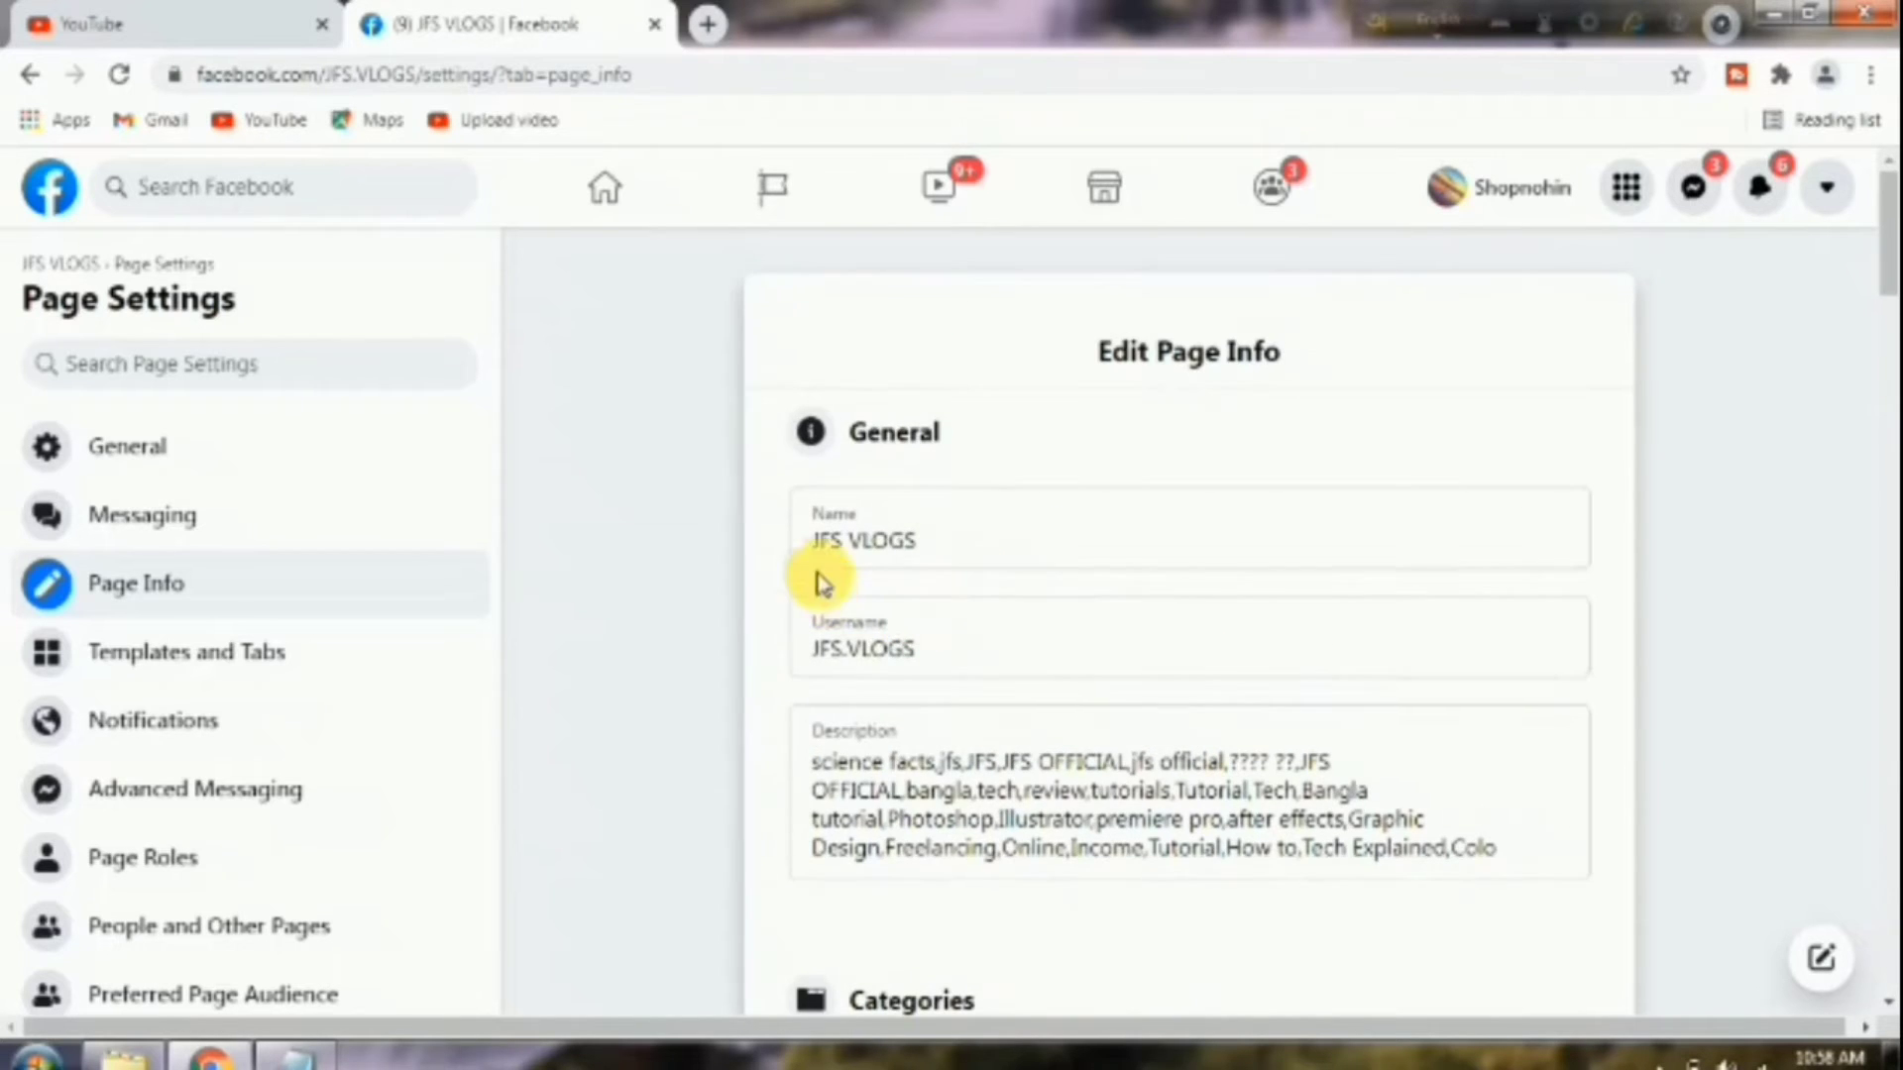
scroll(981, 659, "down", 4)
scroll(1097, 501, "down", 6)
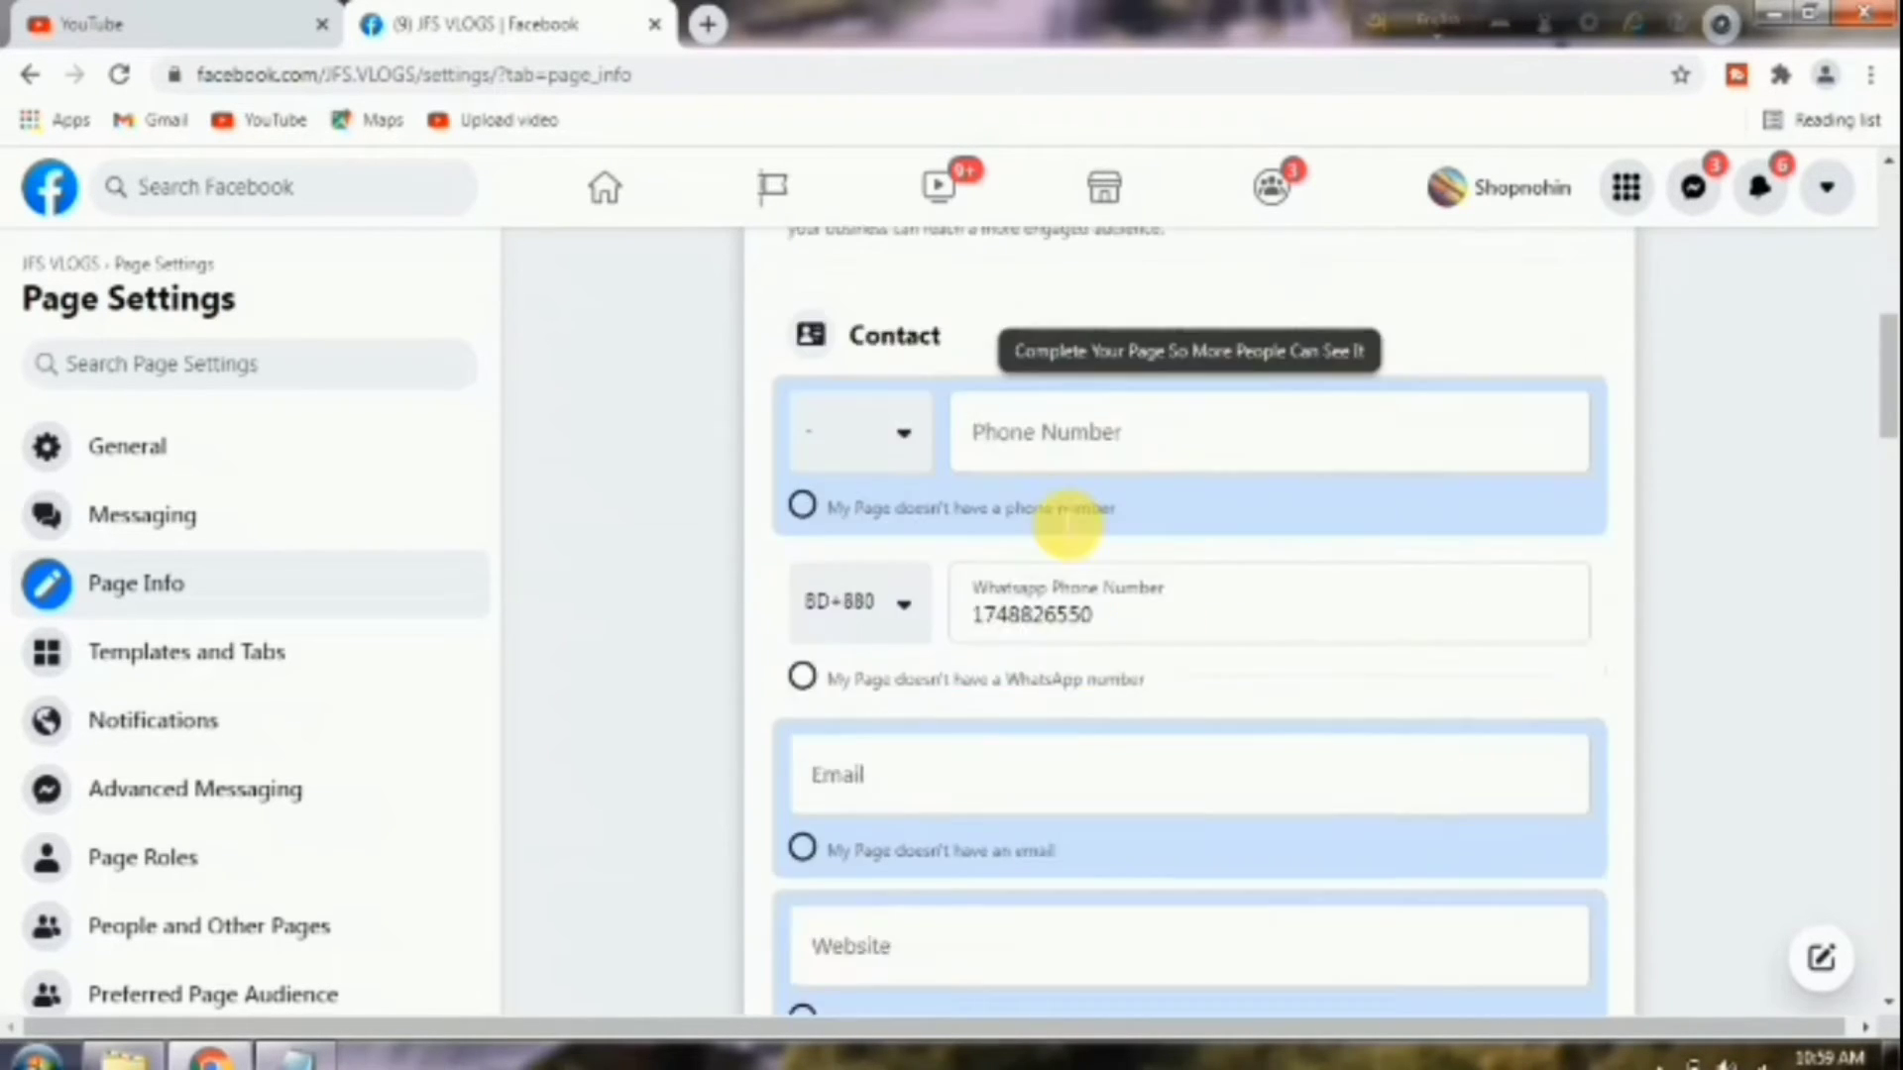
scroll(1139, 510, "up", 2)
scroll(1082, 640, "down", 1)
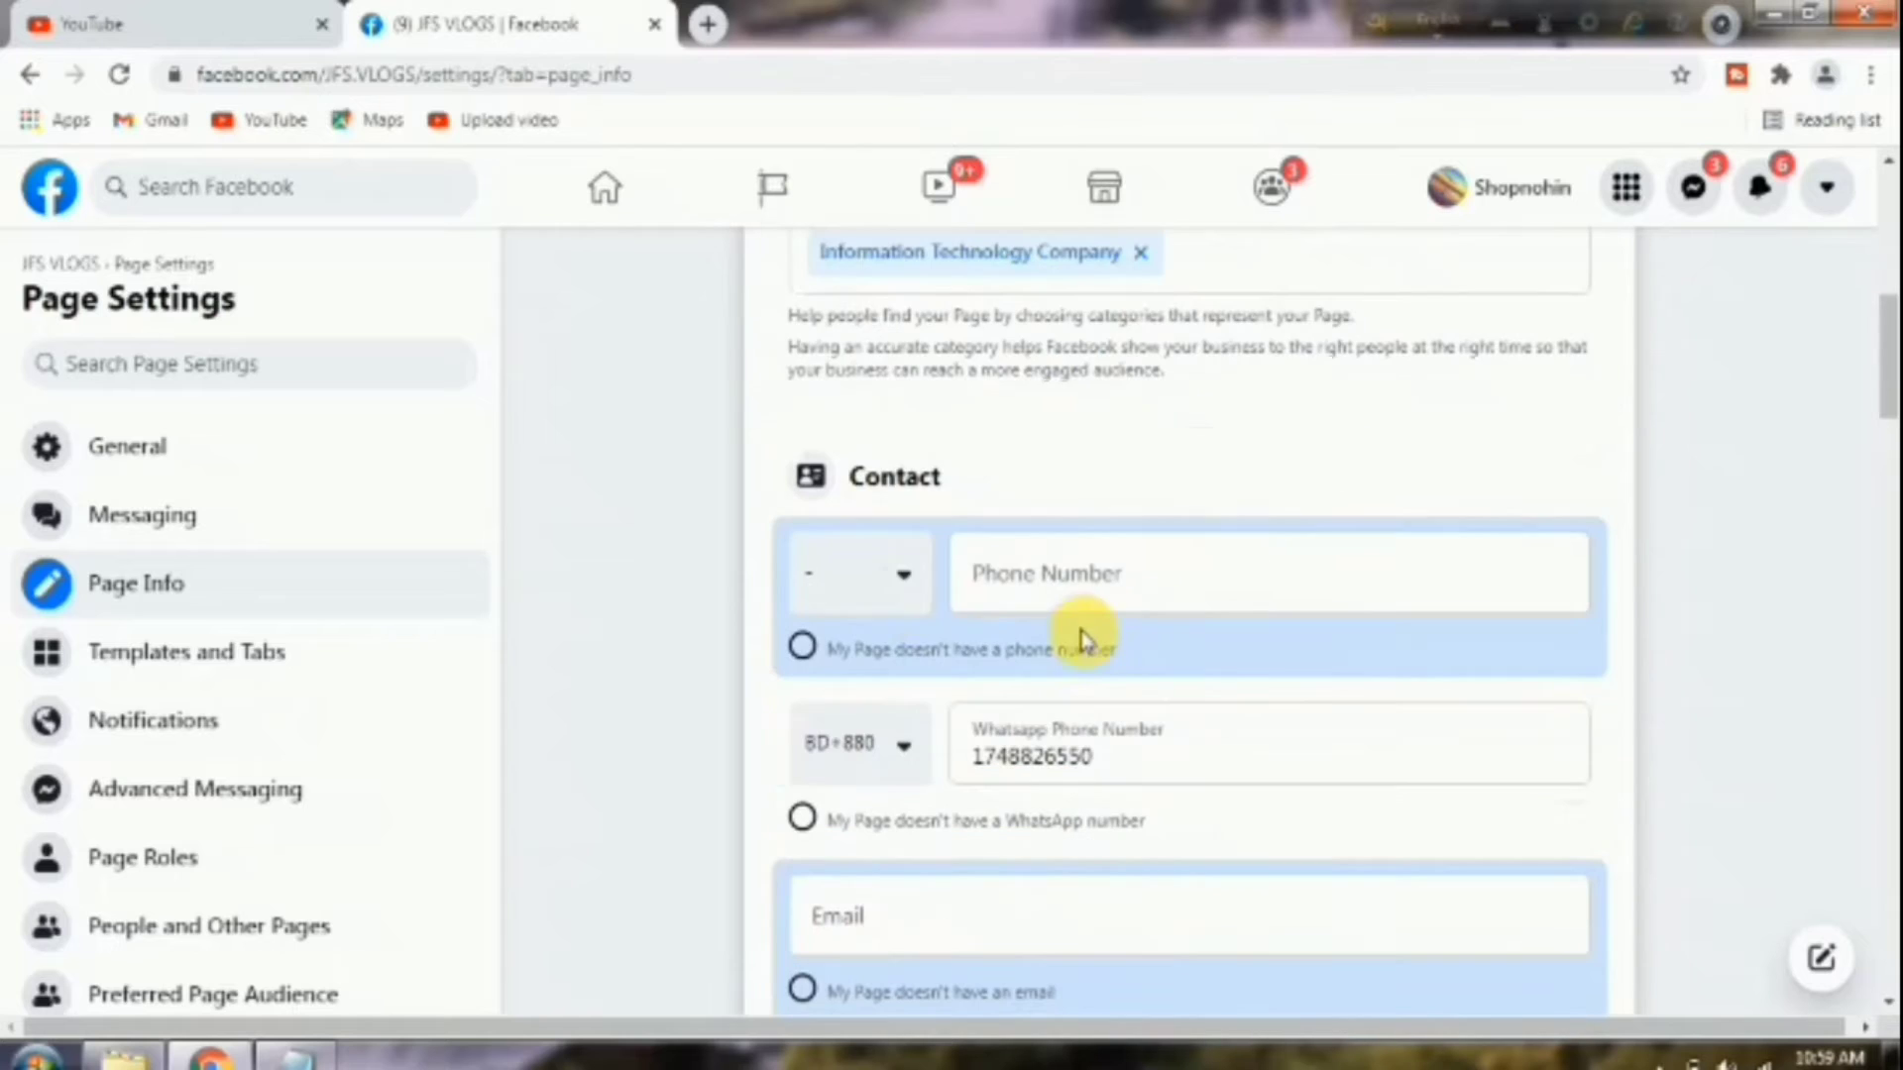
left_click(907, 580)
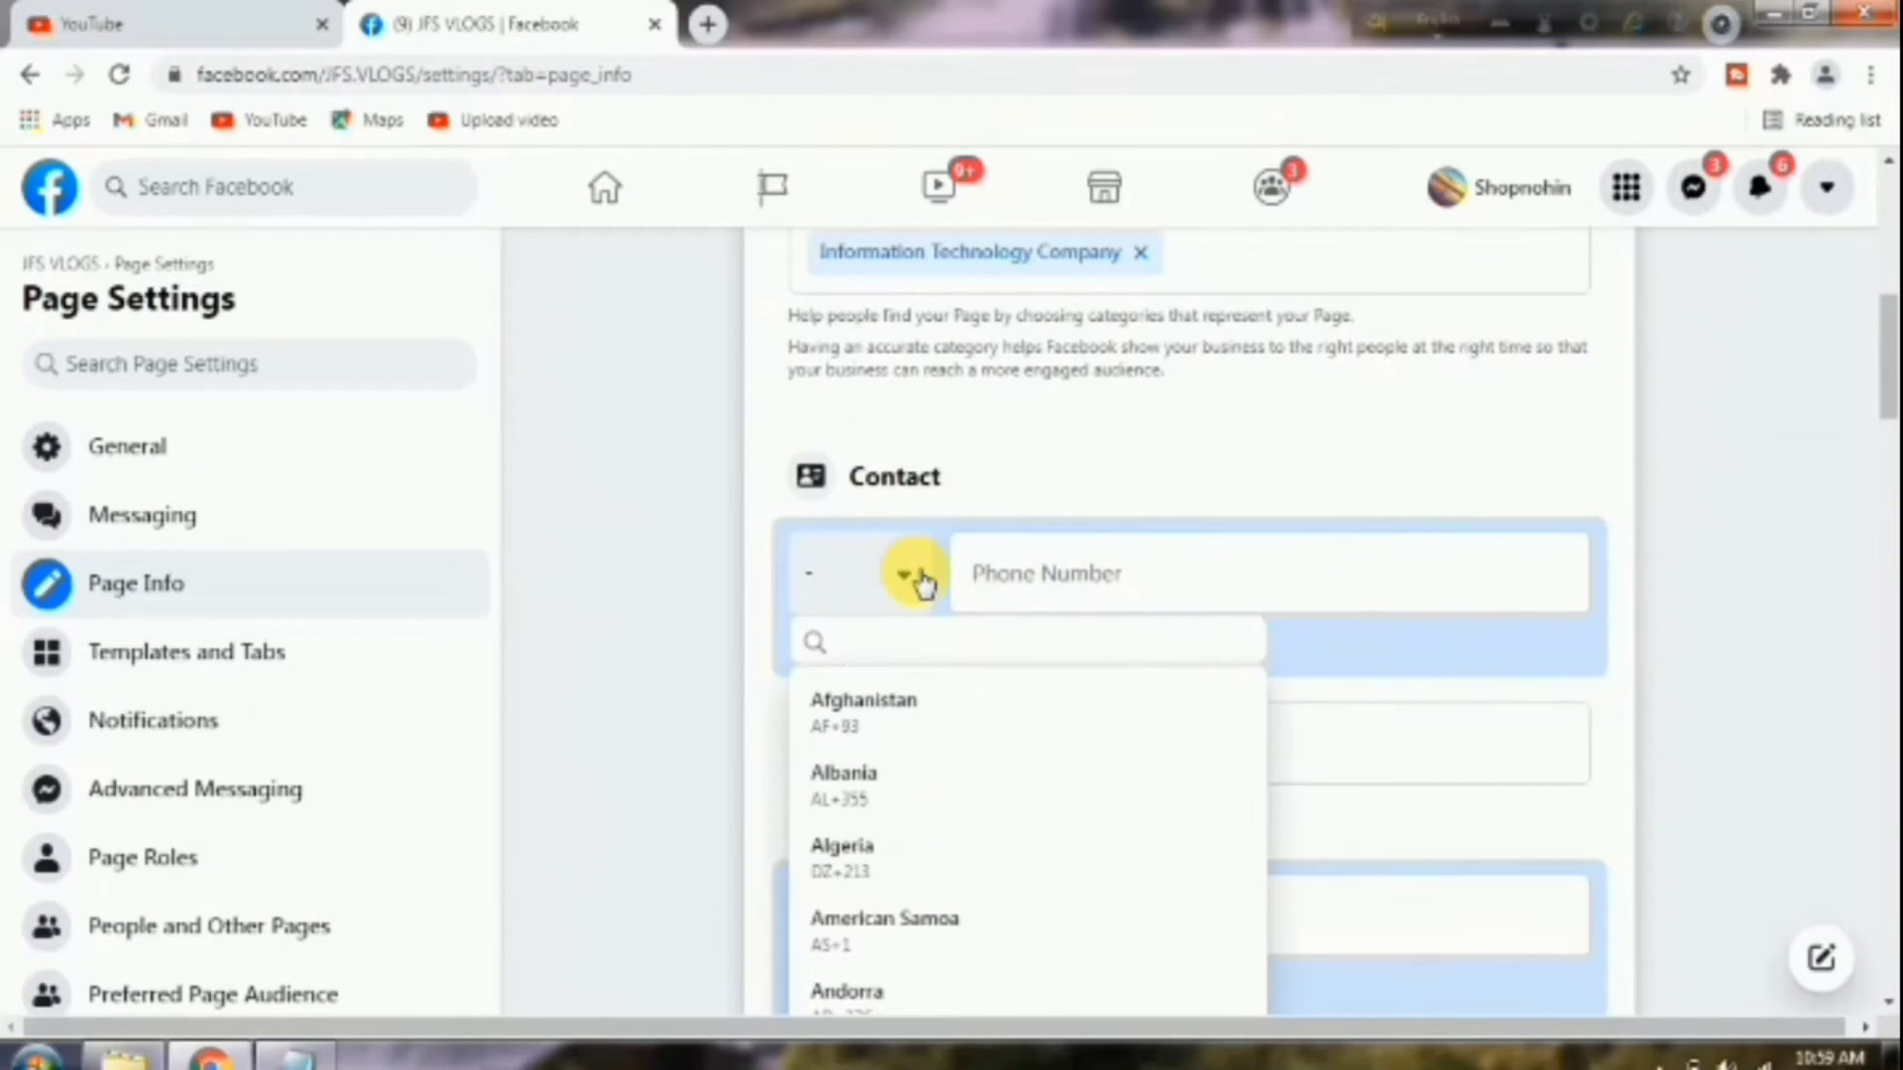
scroll(905, 819, "down", 10)
scroll(905, 827, "up", 2)
left_click(908, 942)
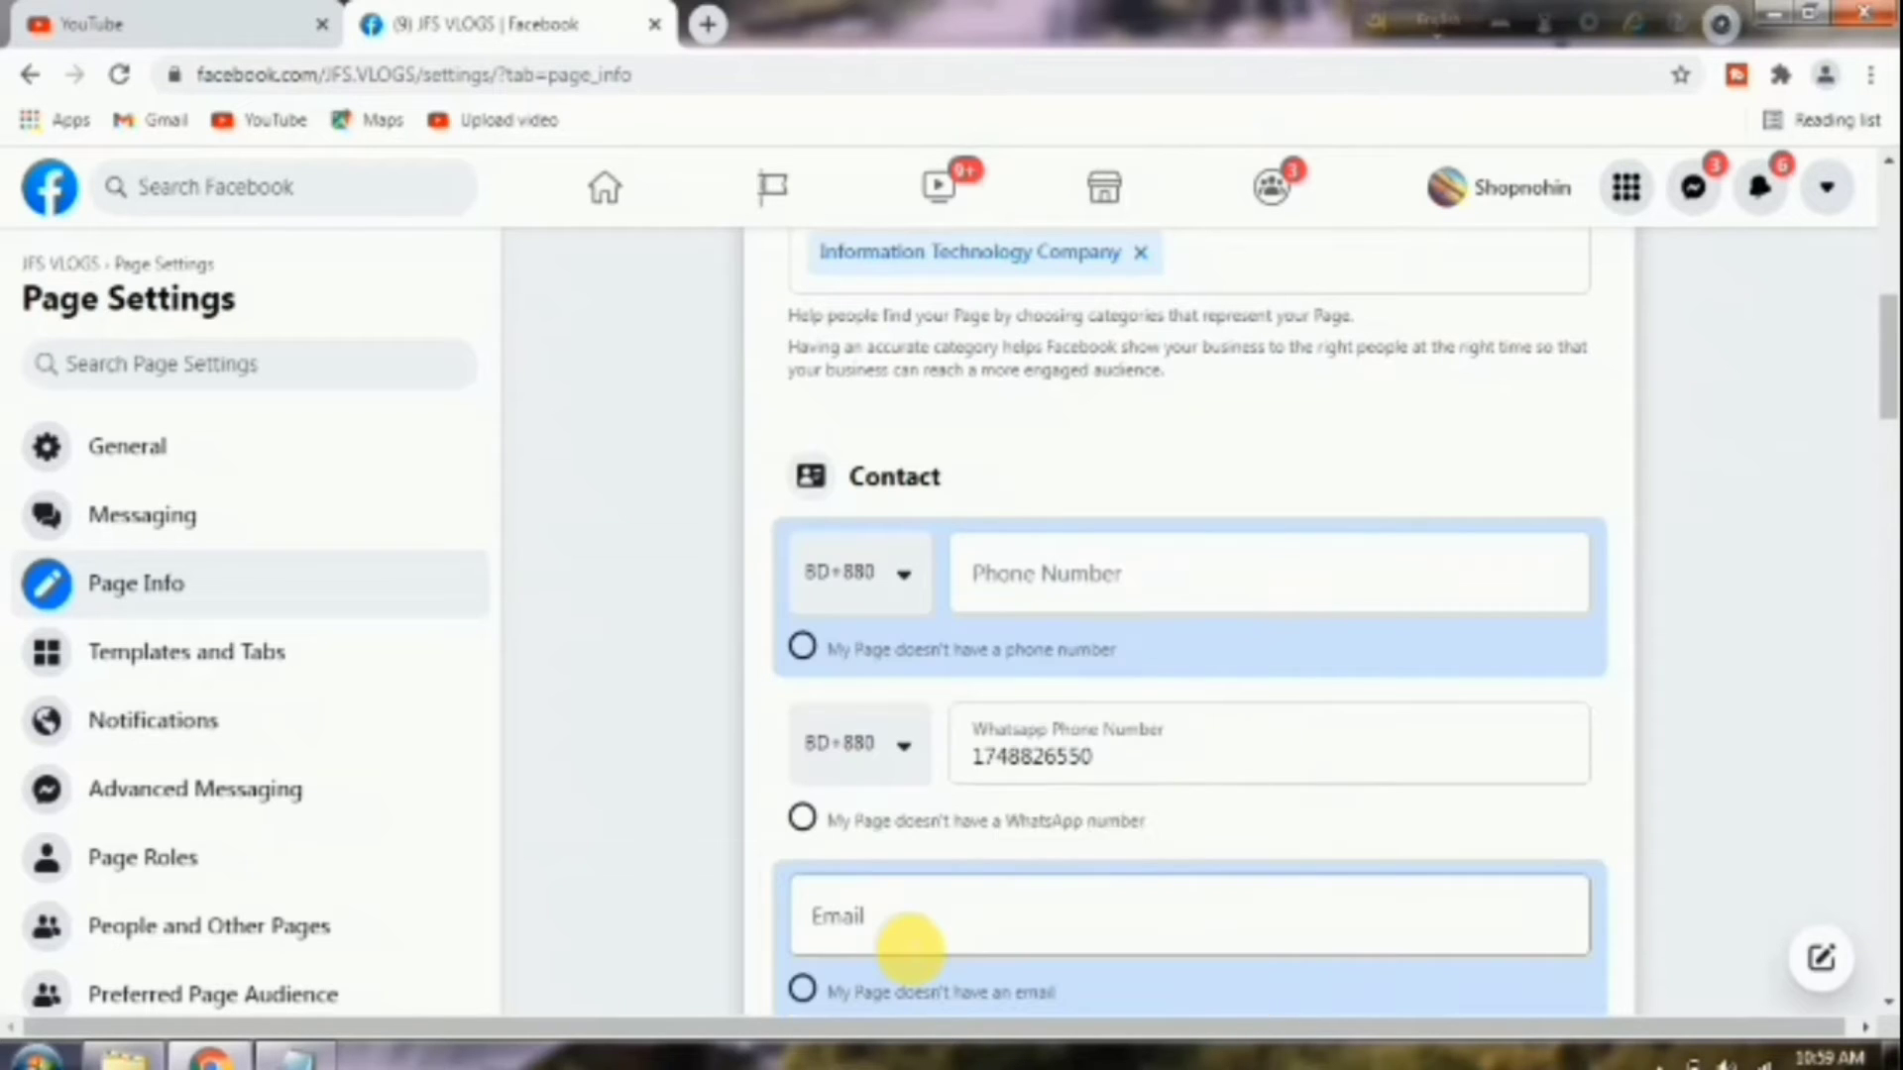
scroll(679, 900, "down", 3)
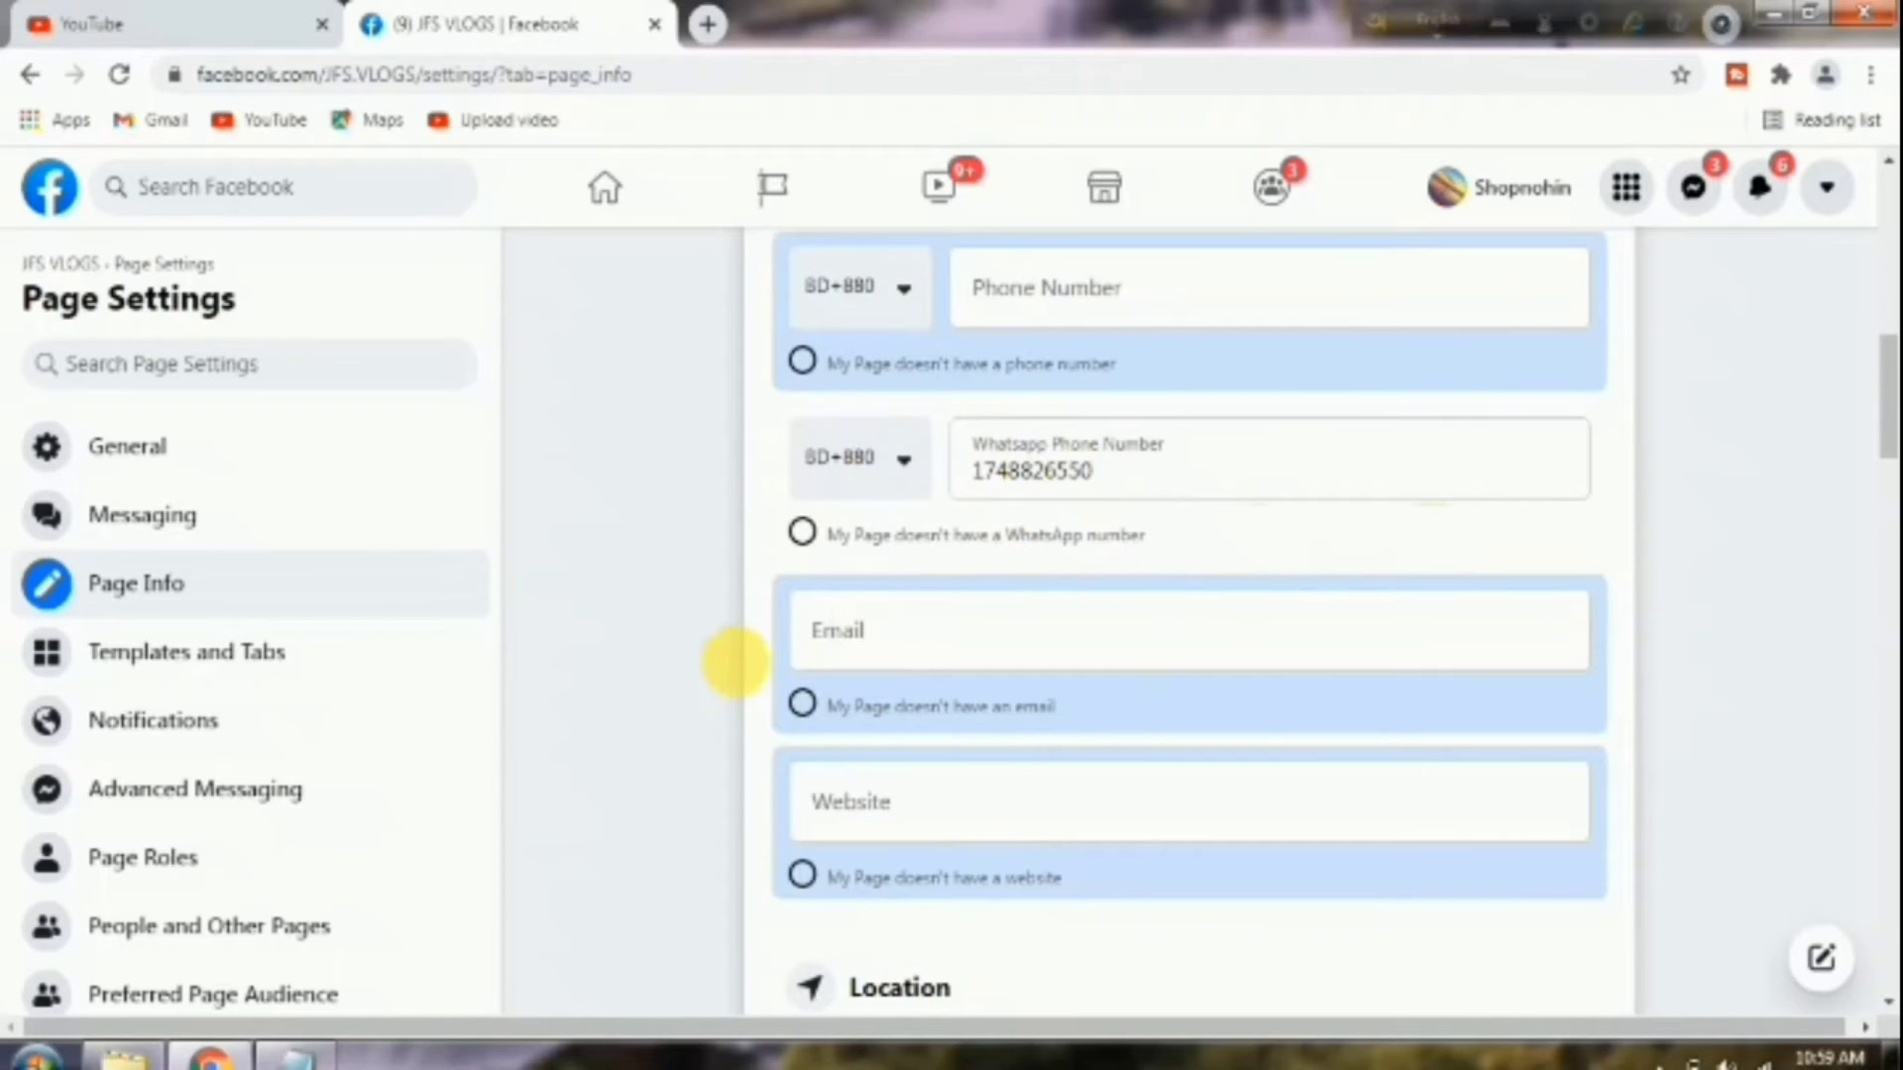
scroll(946, 628, "down", 3)
scroll(976, 626, "up", 3)
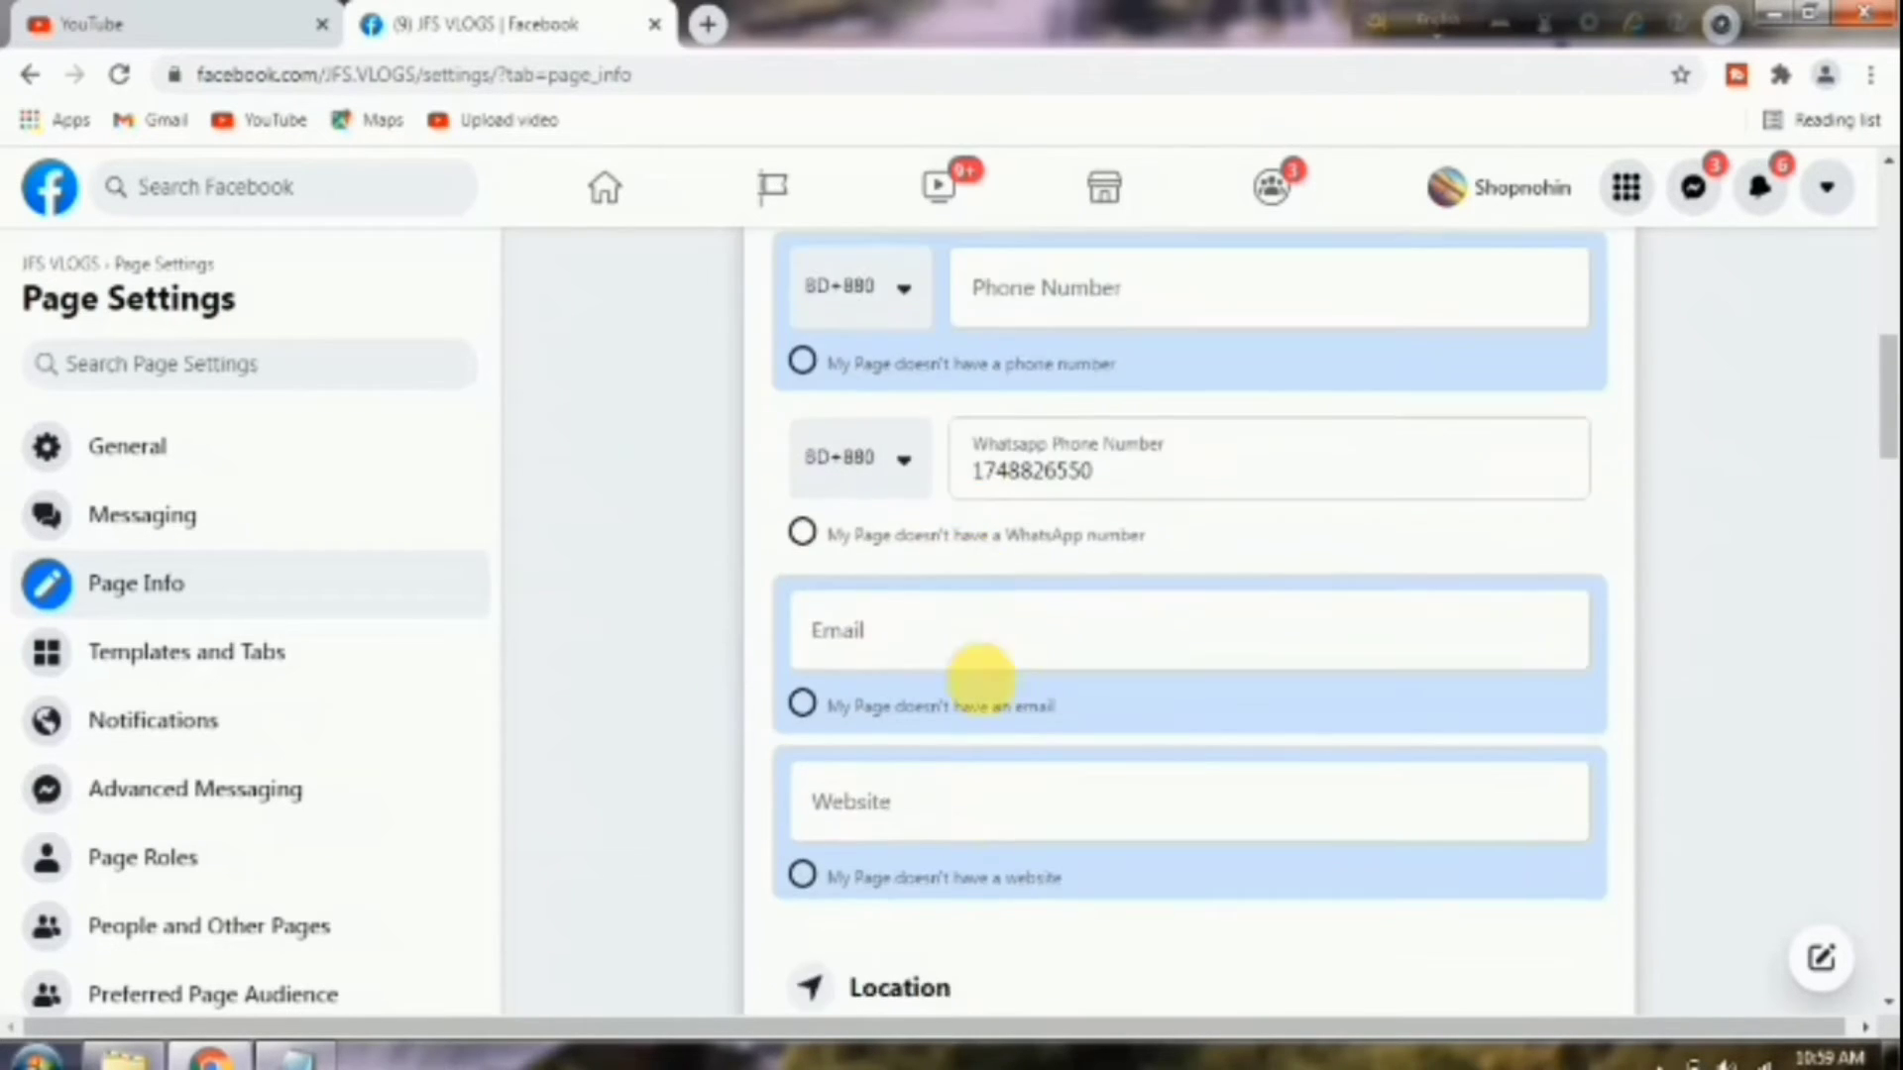
scroll(971, 683, "down", 1)
Enter the contact email and street address, and accept Dhaka with its suggested ZIP code.
left_click(838, 489)
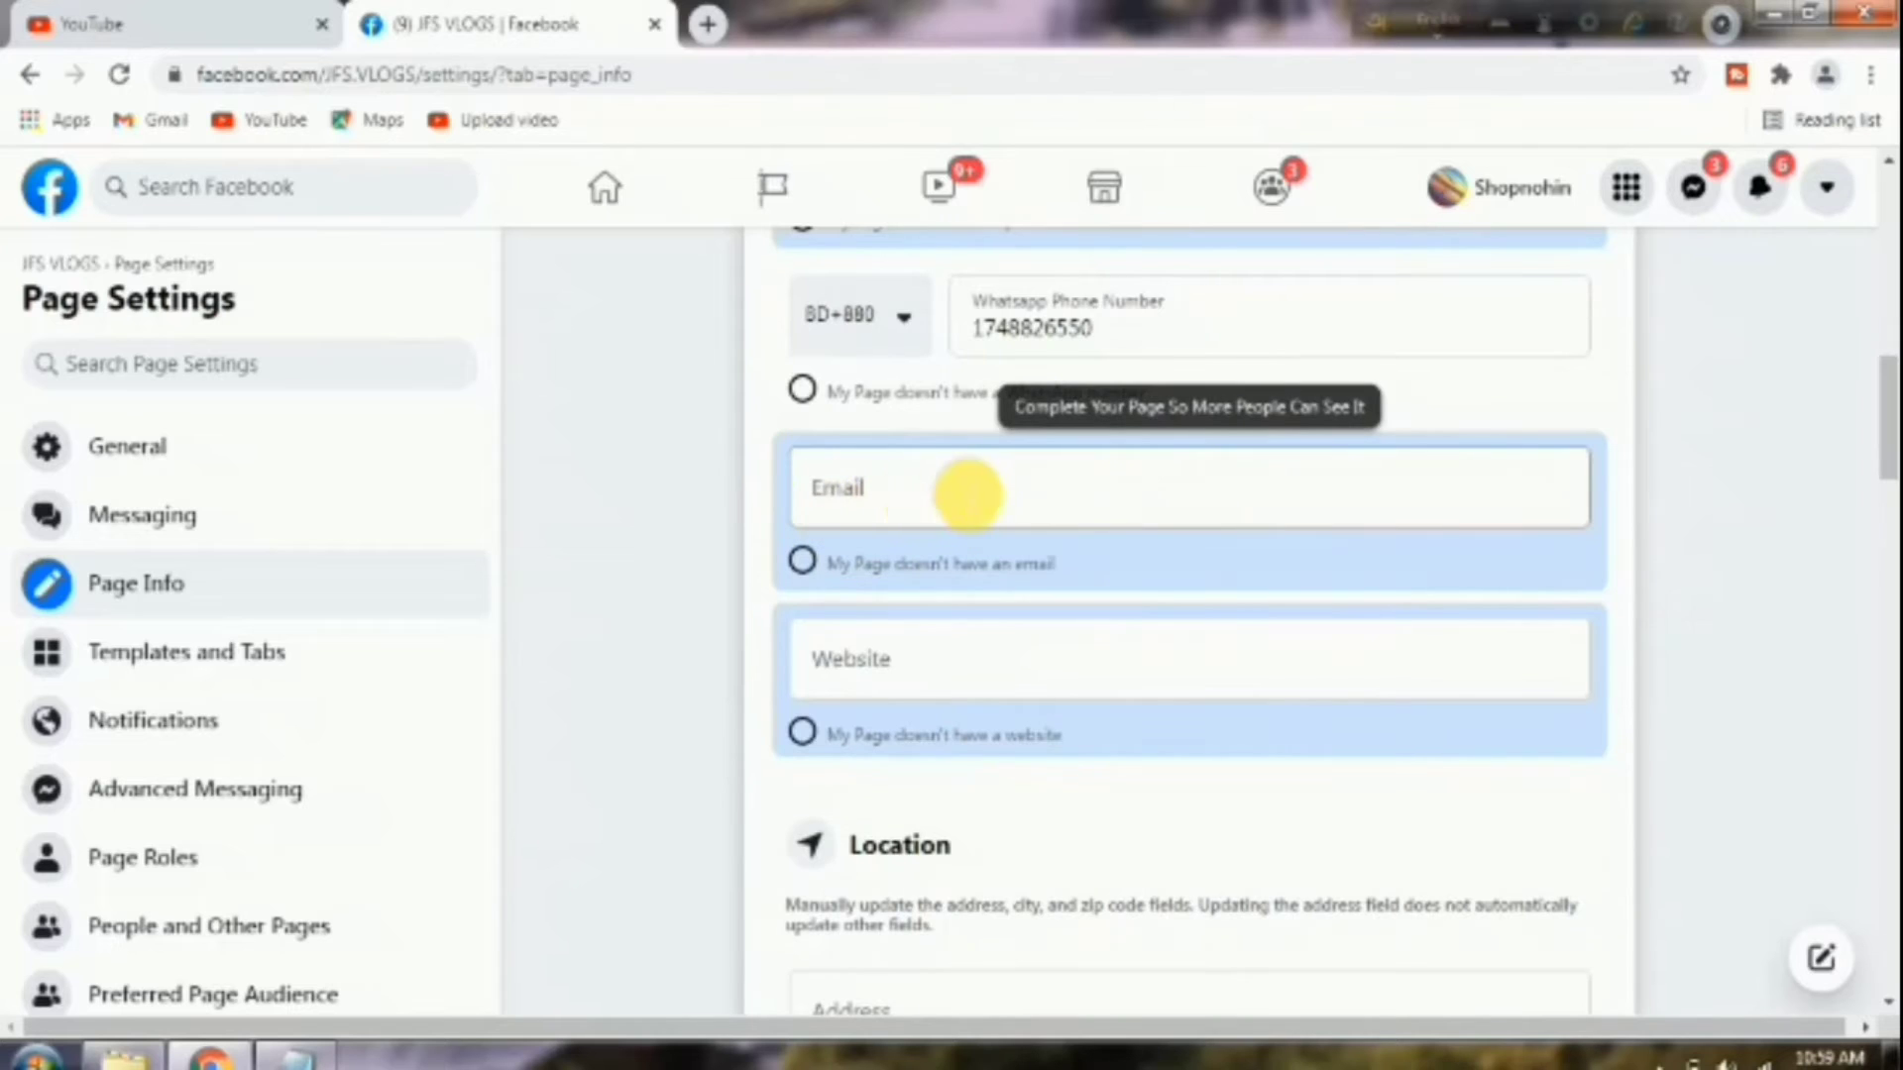
left_click(910, 495)
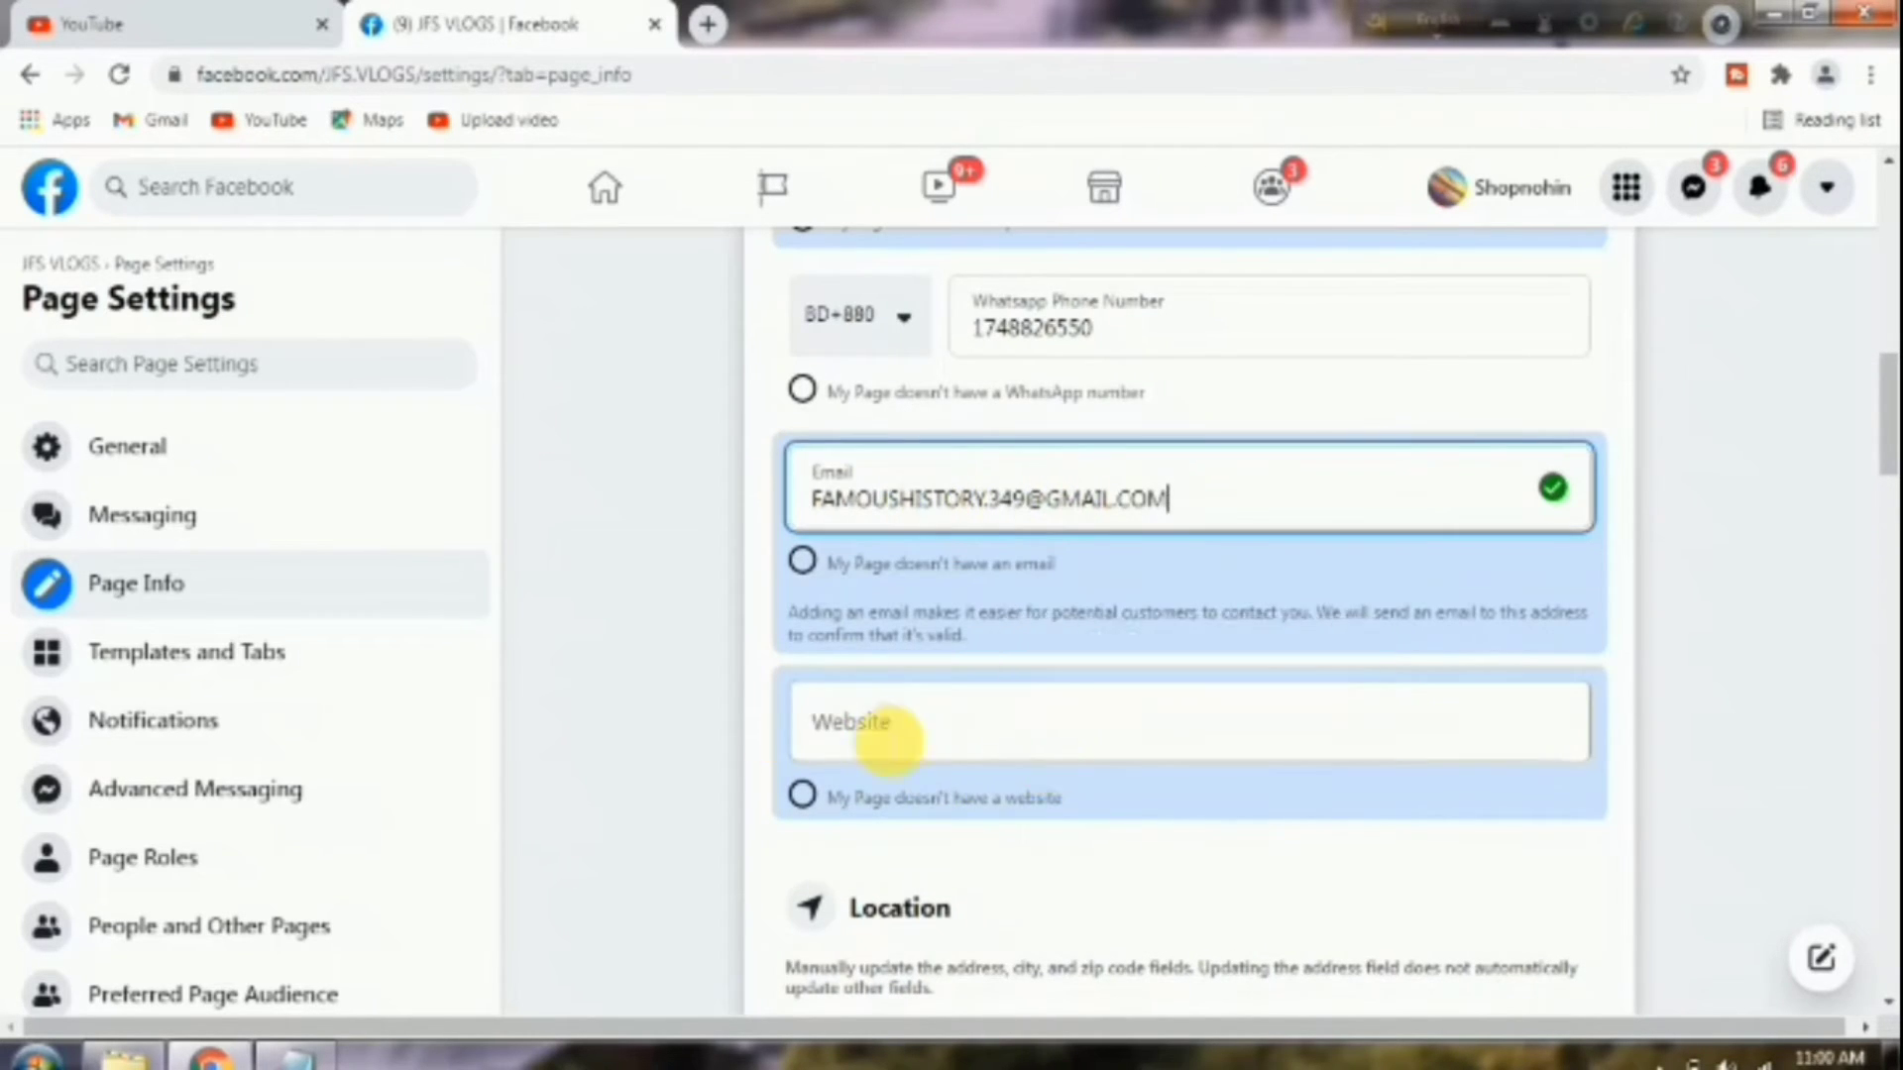
scroll(1128, 755, "down", 3)
left_click(1128, 755)
type("NARAYANGANJ")
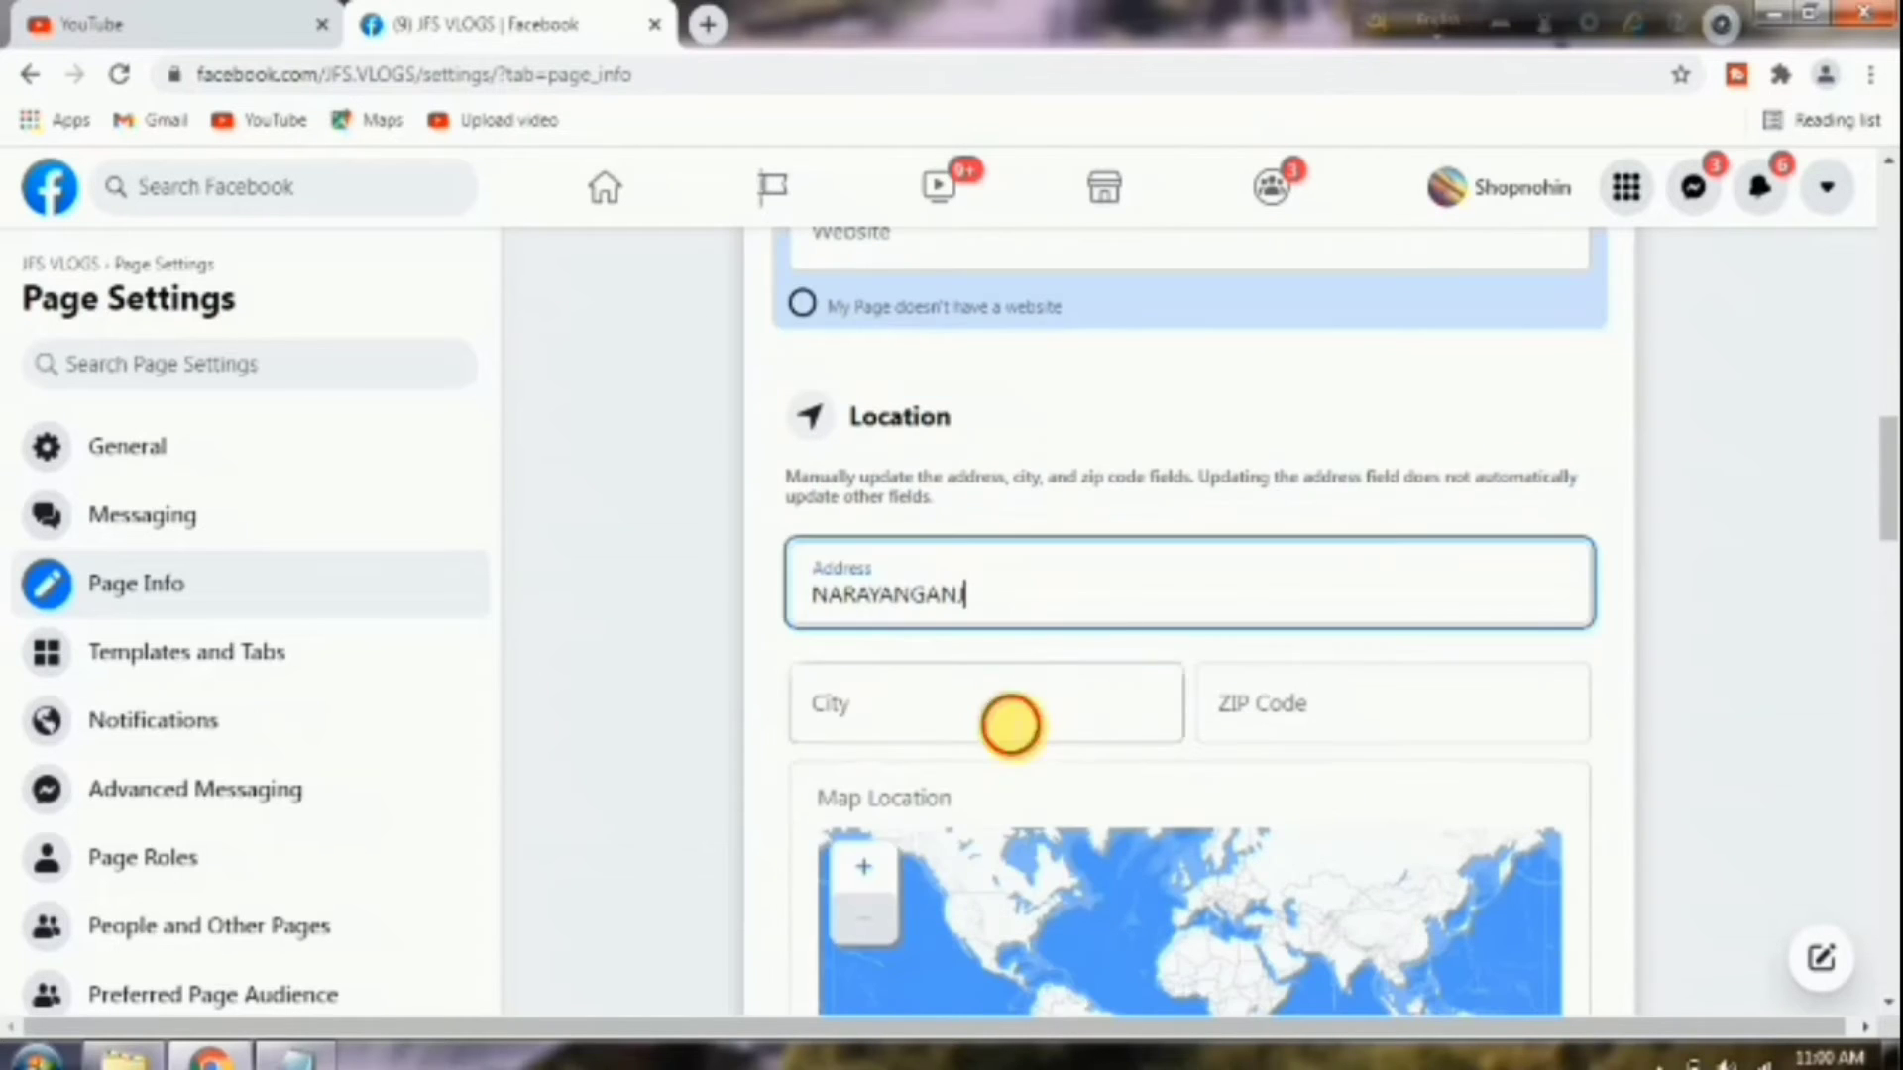
left_click(1011, 722)
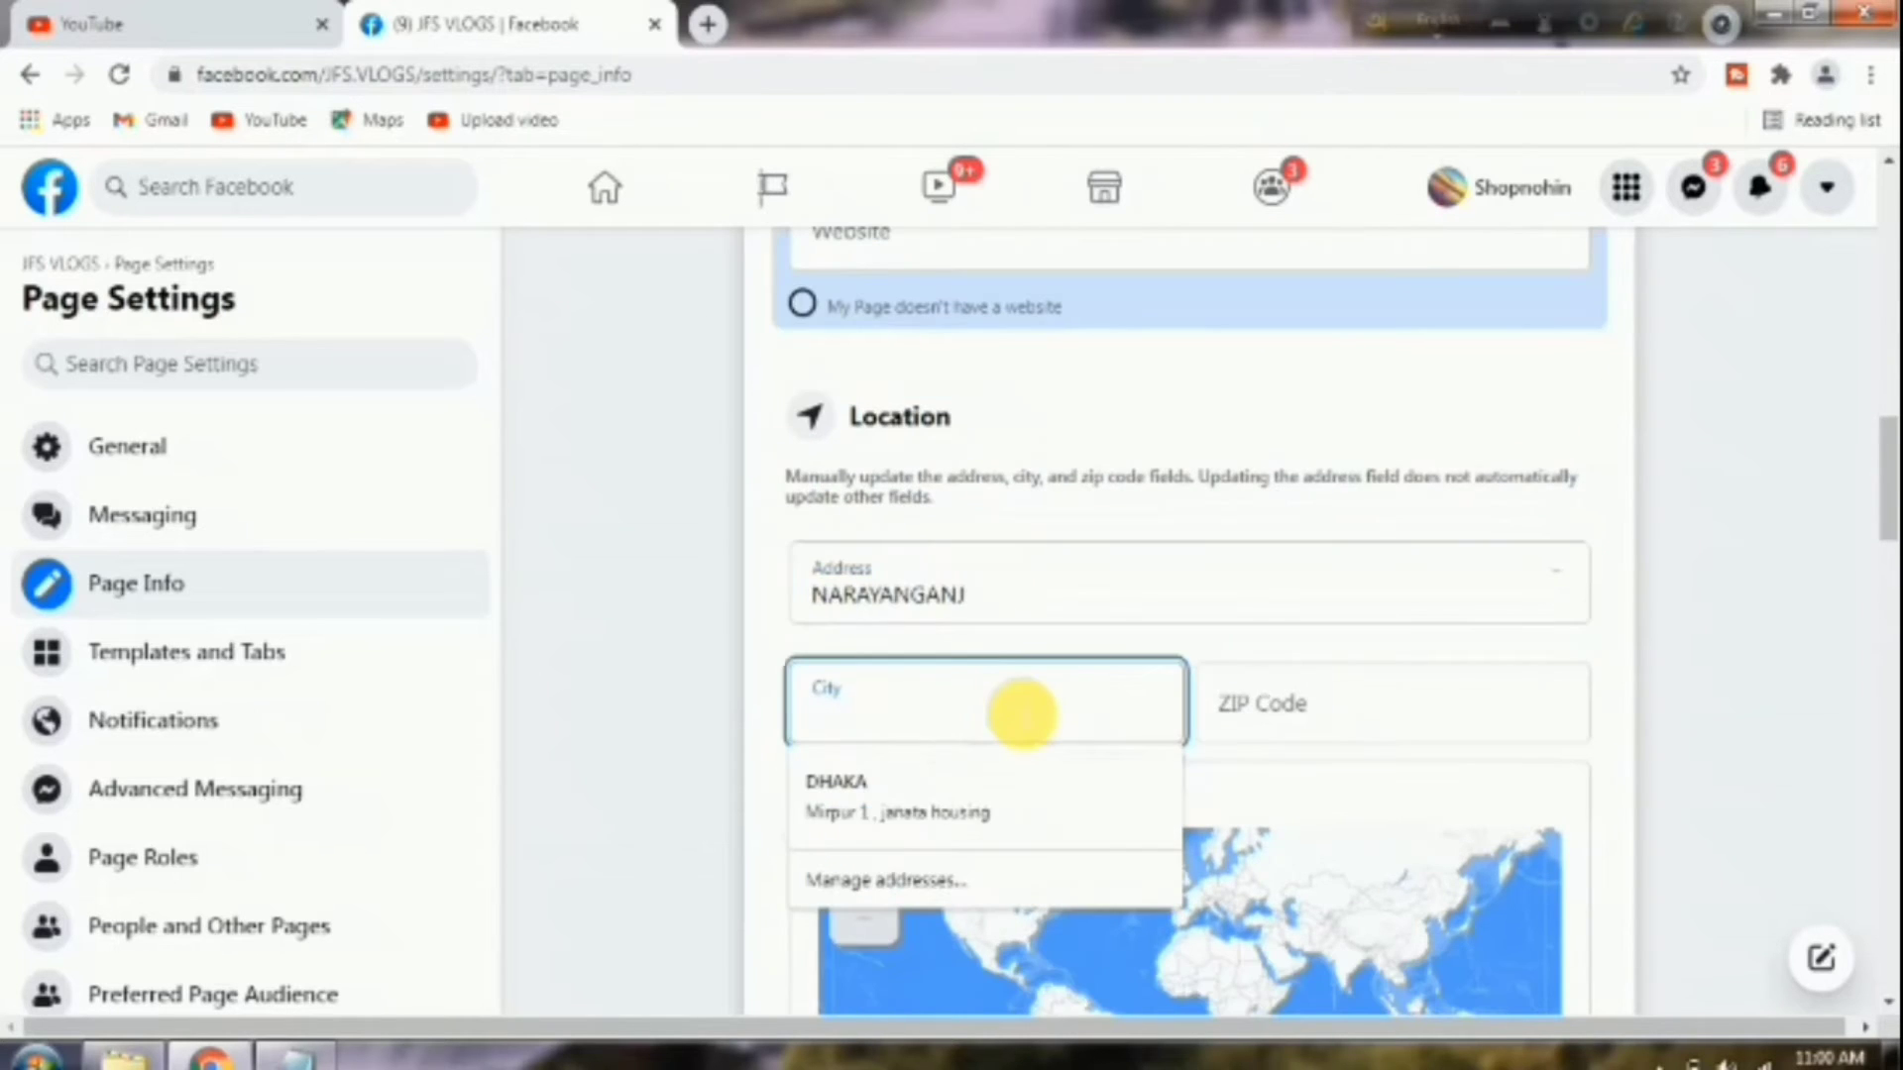
left_click(951, 788)
left_click(1036, 783)
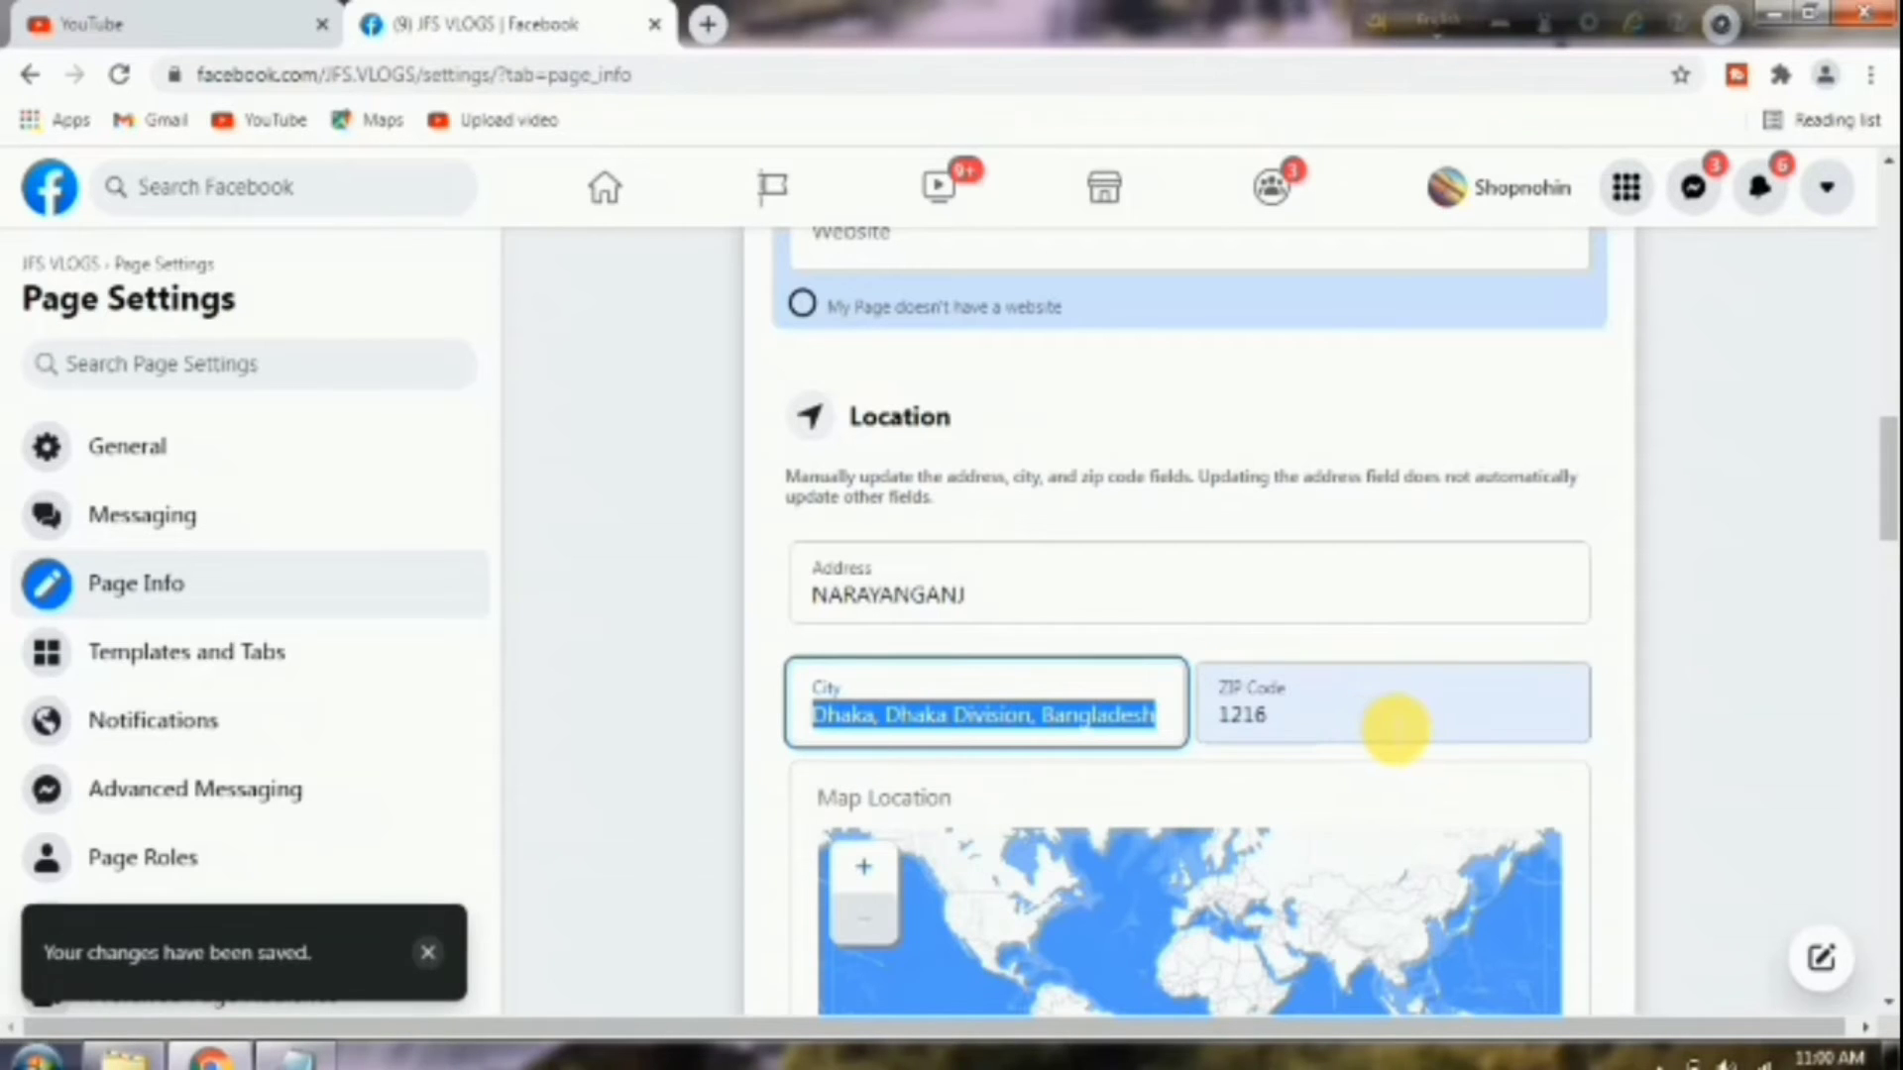
Expand the Additional Location Details questions, then go back to the Ad Center.
scroll(1418, 714, "down", 3)
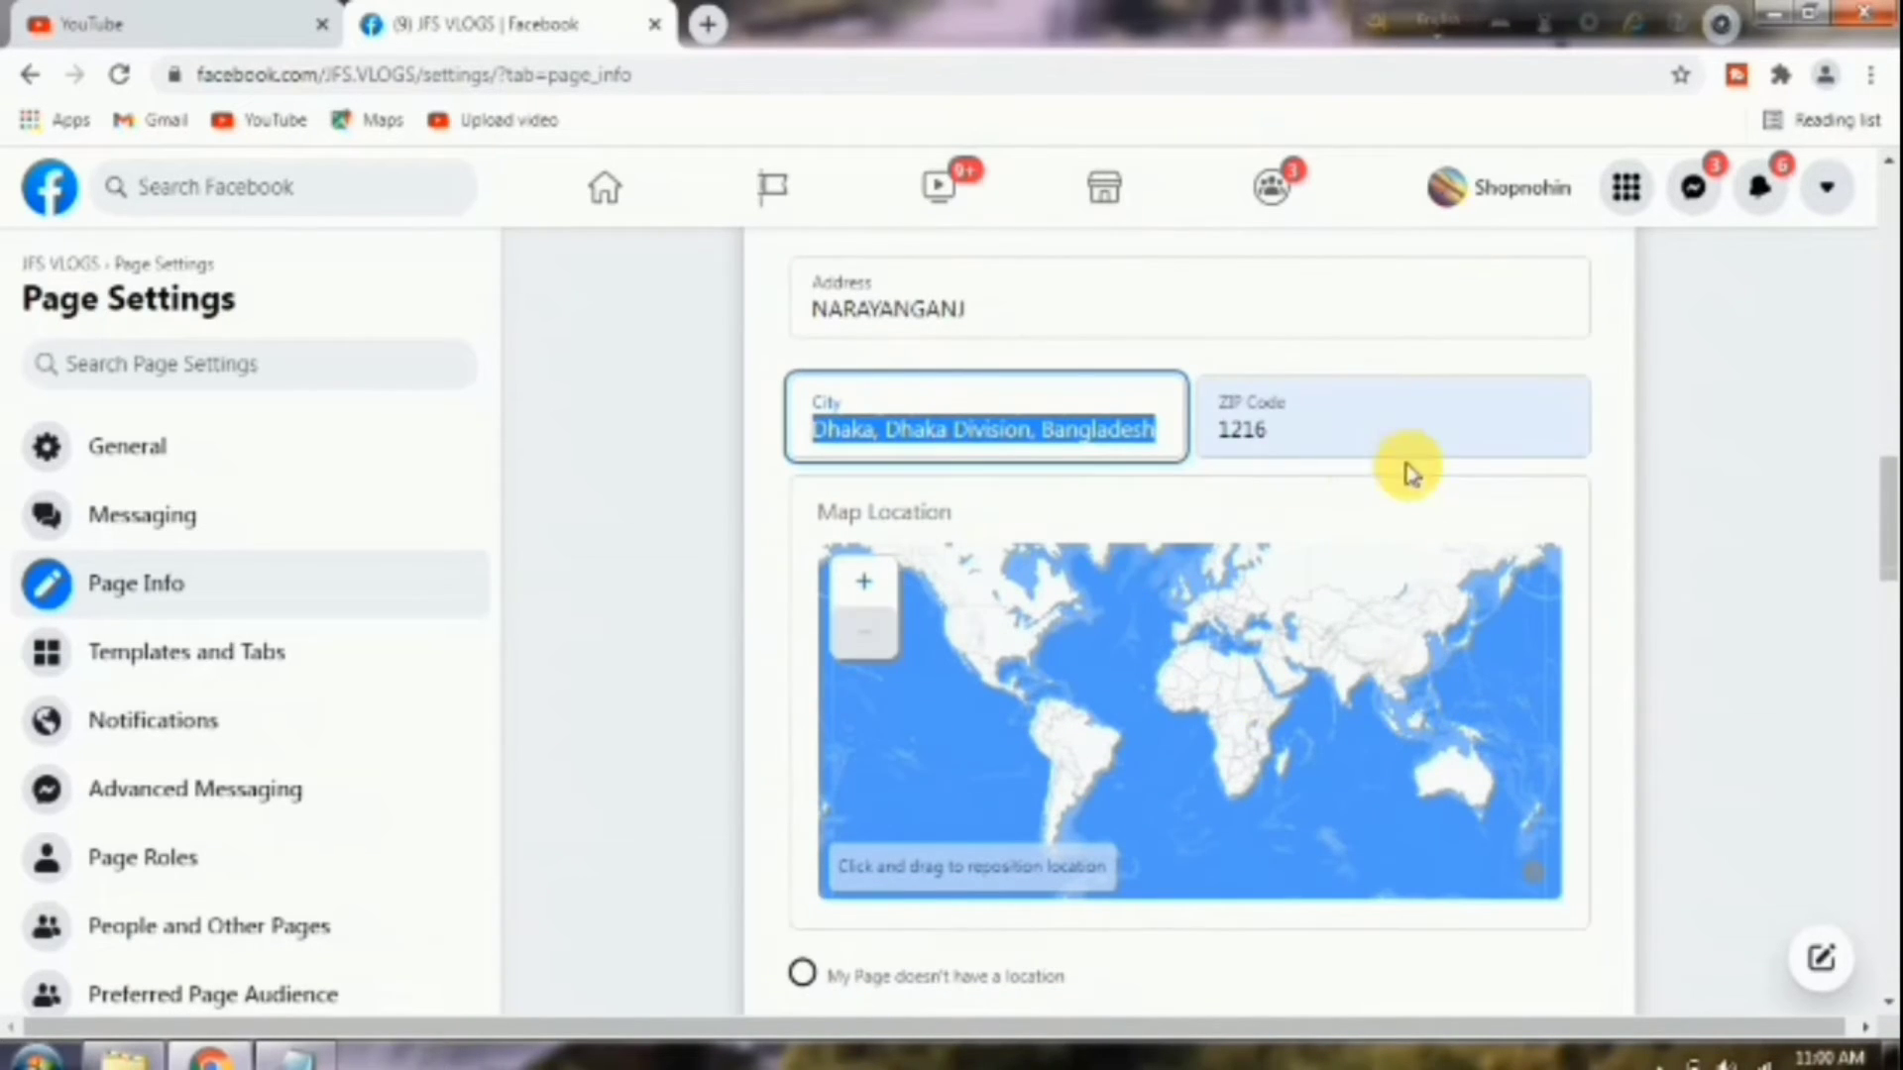
scroll(1387, 614, "down", 1)
scroll(1298, 793, "down", 6)
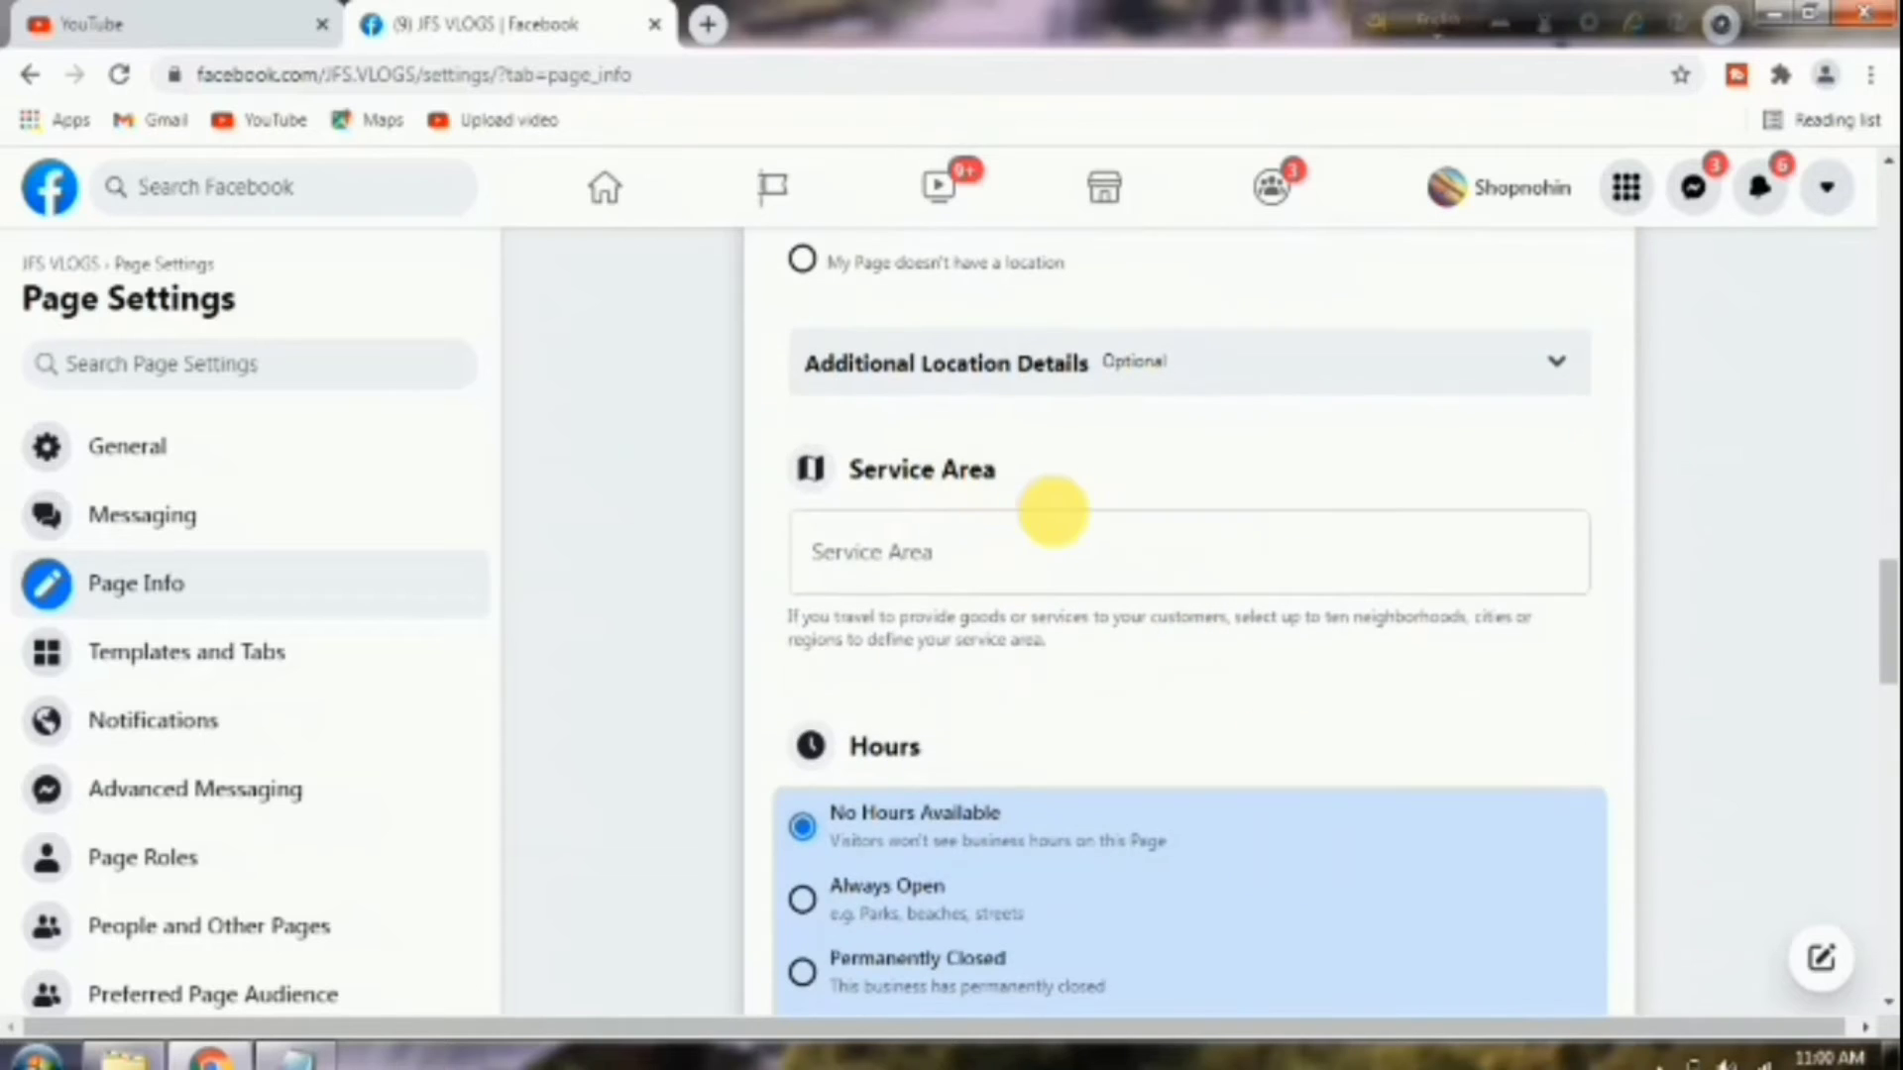
scroll(951, 594, "up", 3)
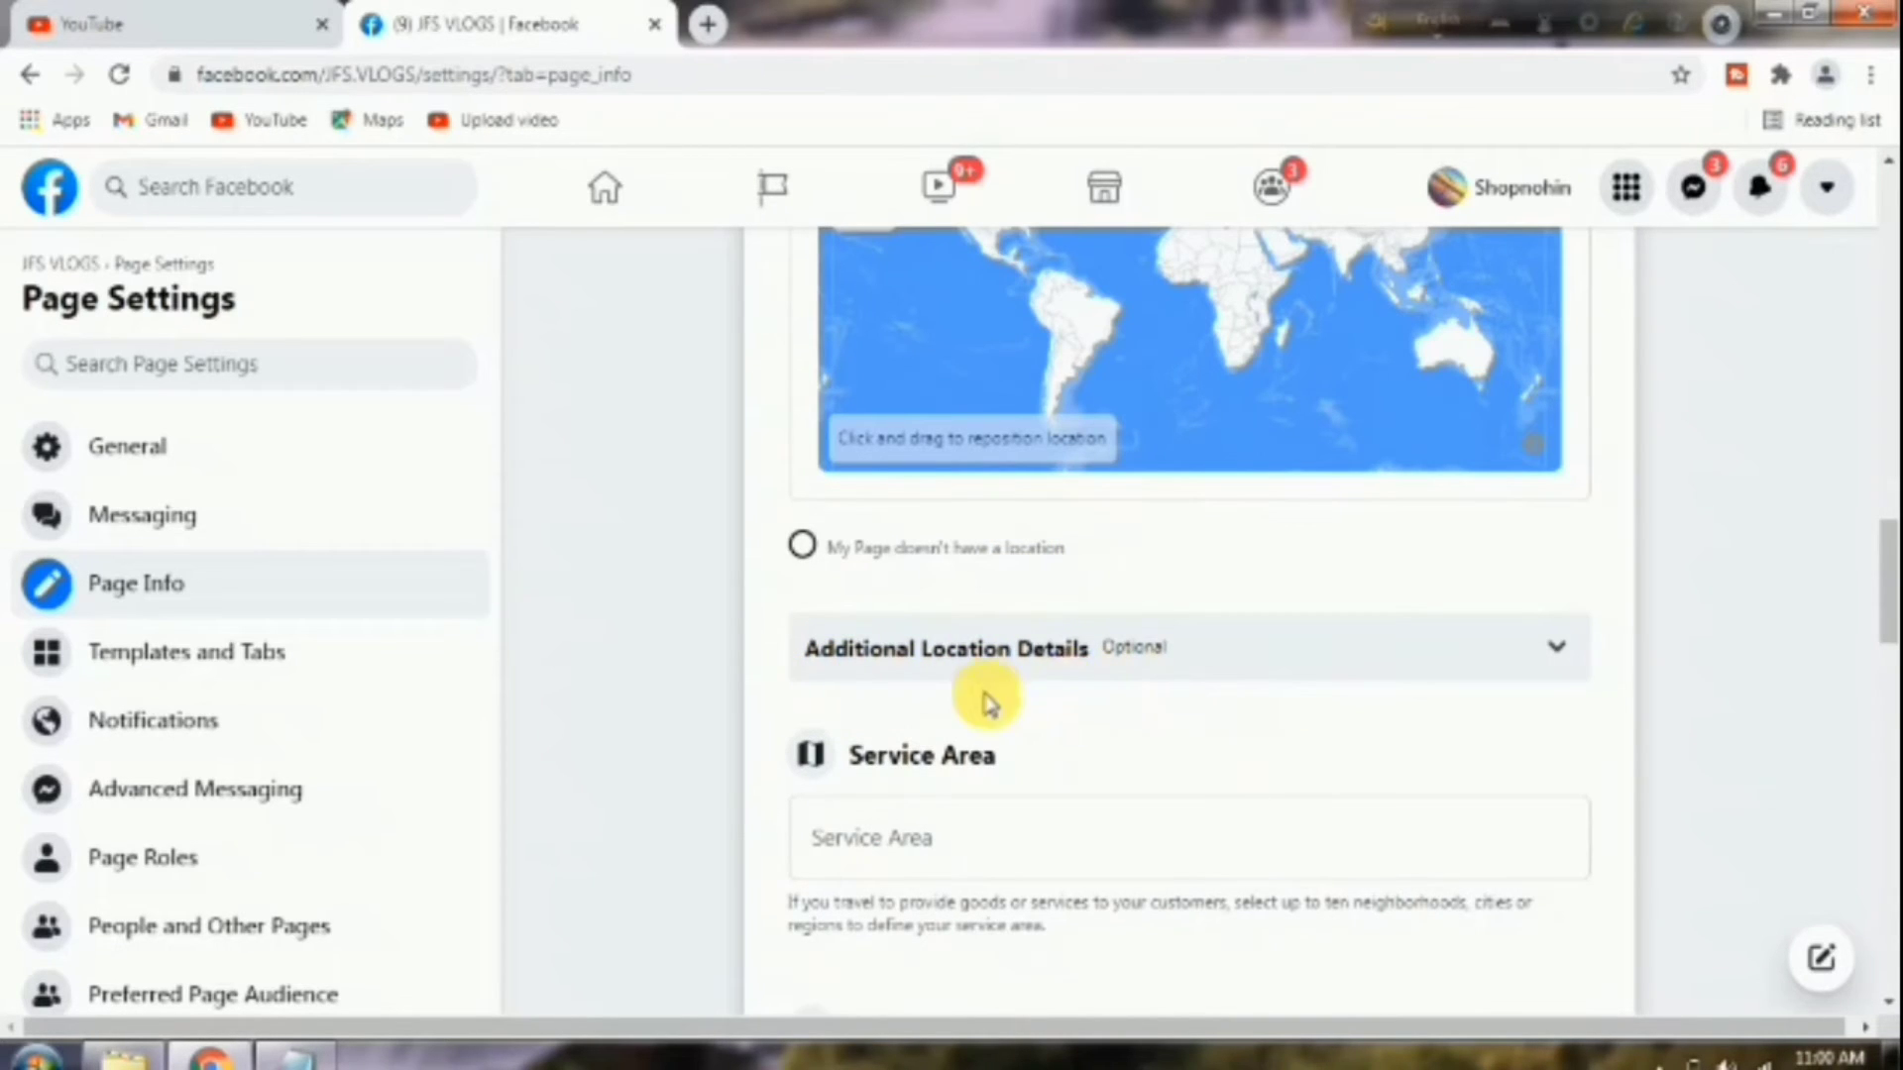
left_click(1560, 654)
scroll(1104, 786, "down", 4)
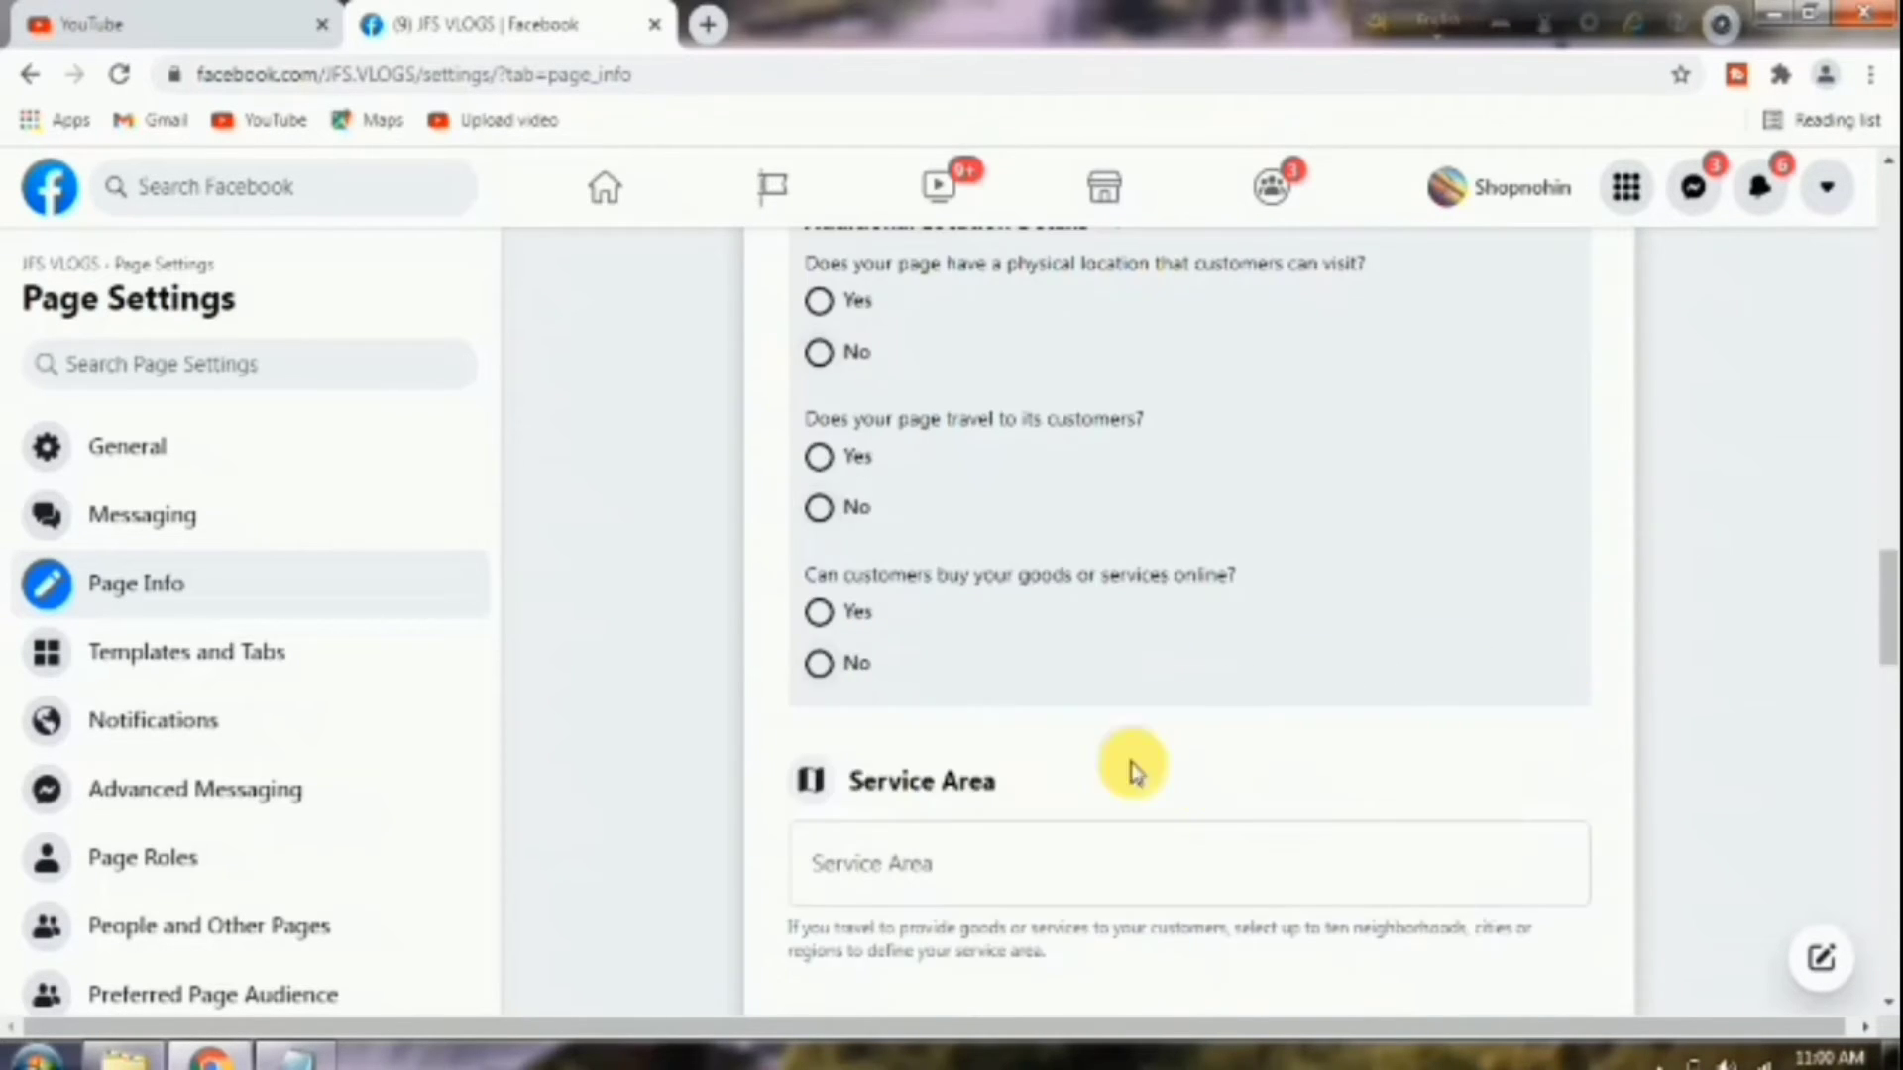
scroll(1308, 603, "up", 2)
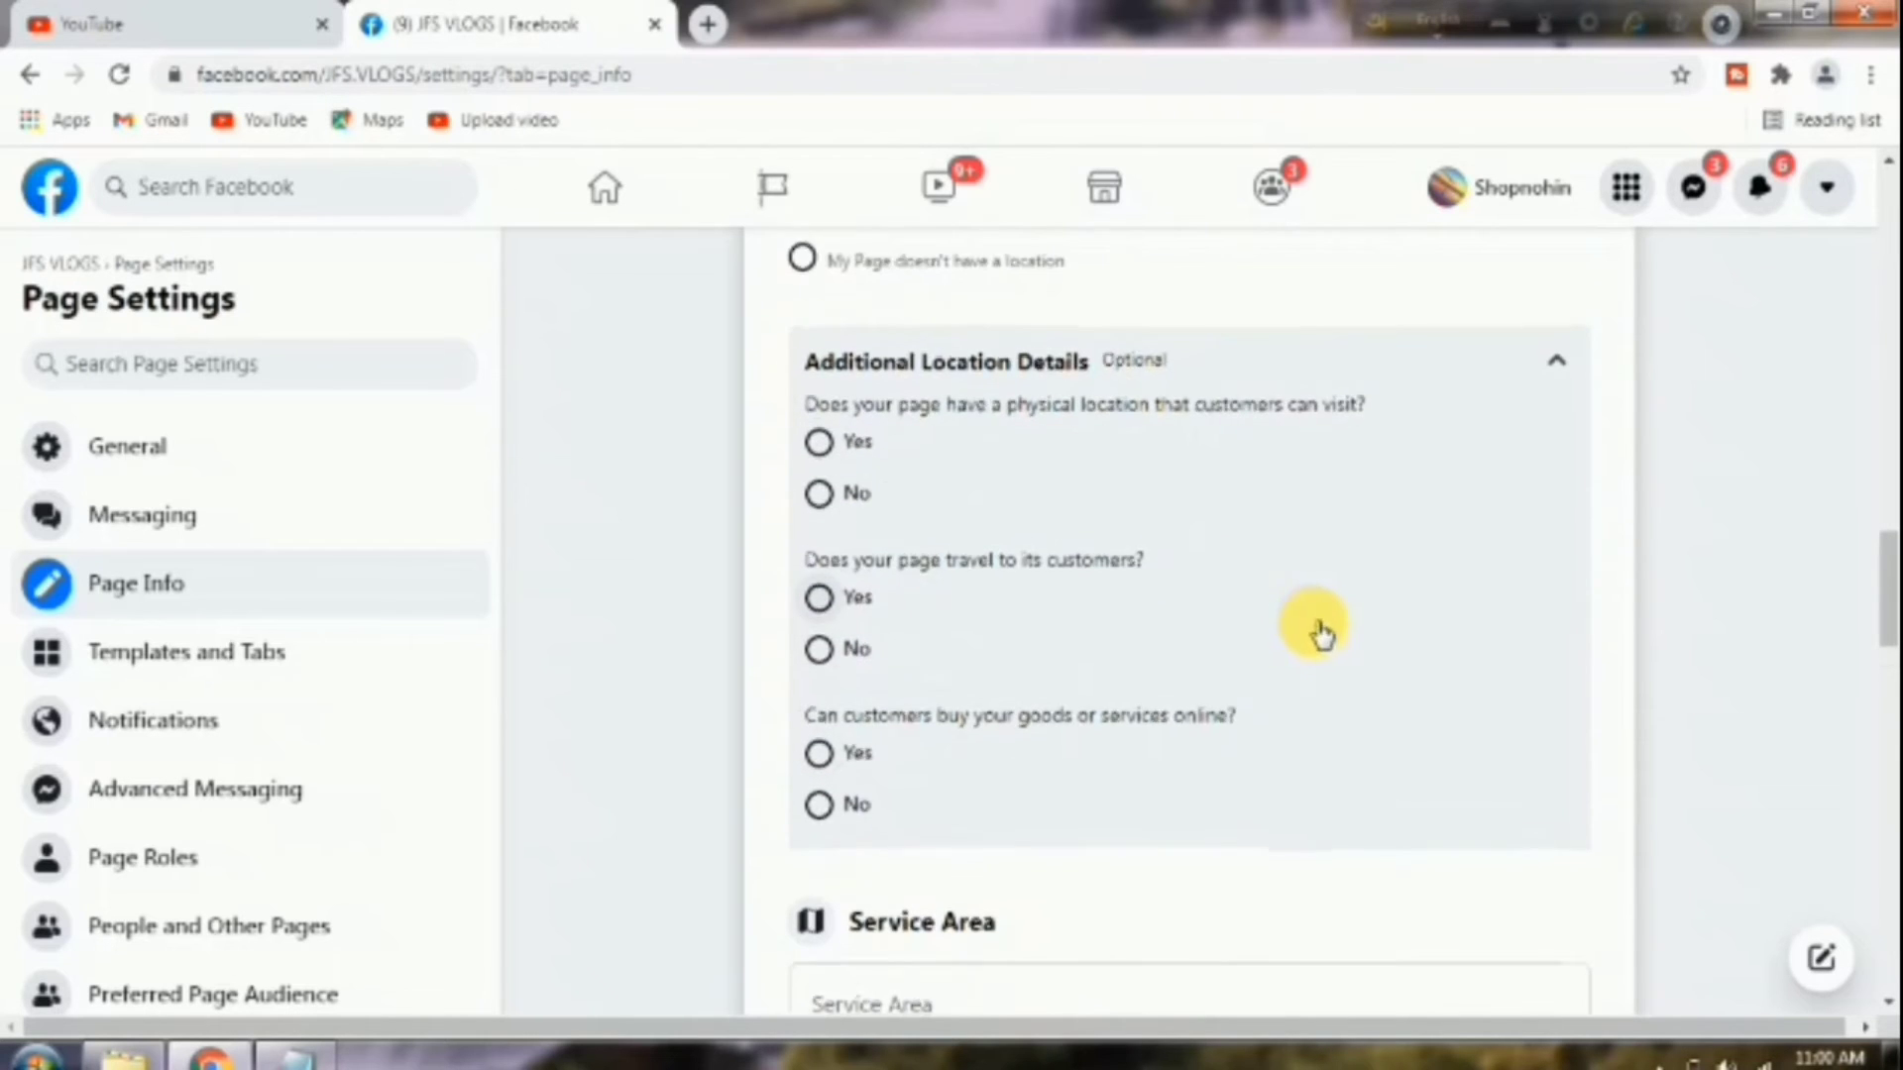
scroll(1317, 645, "down", 6)
scroll(1323, 684, "up", 3)
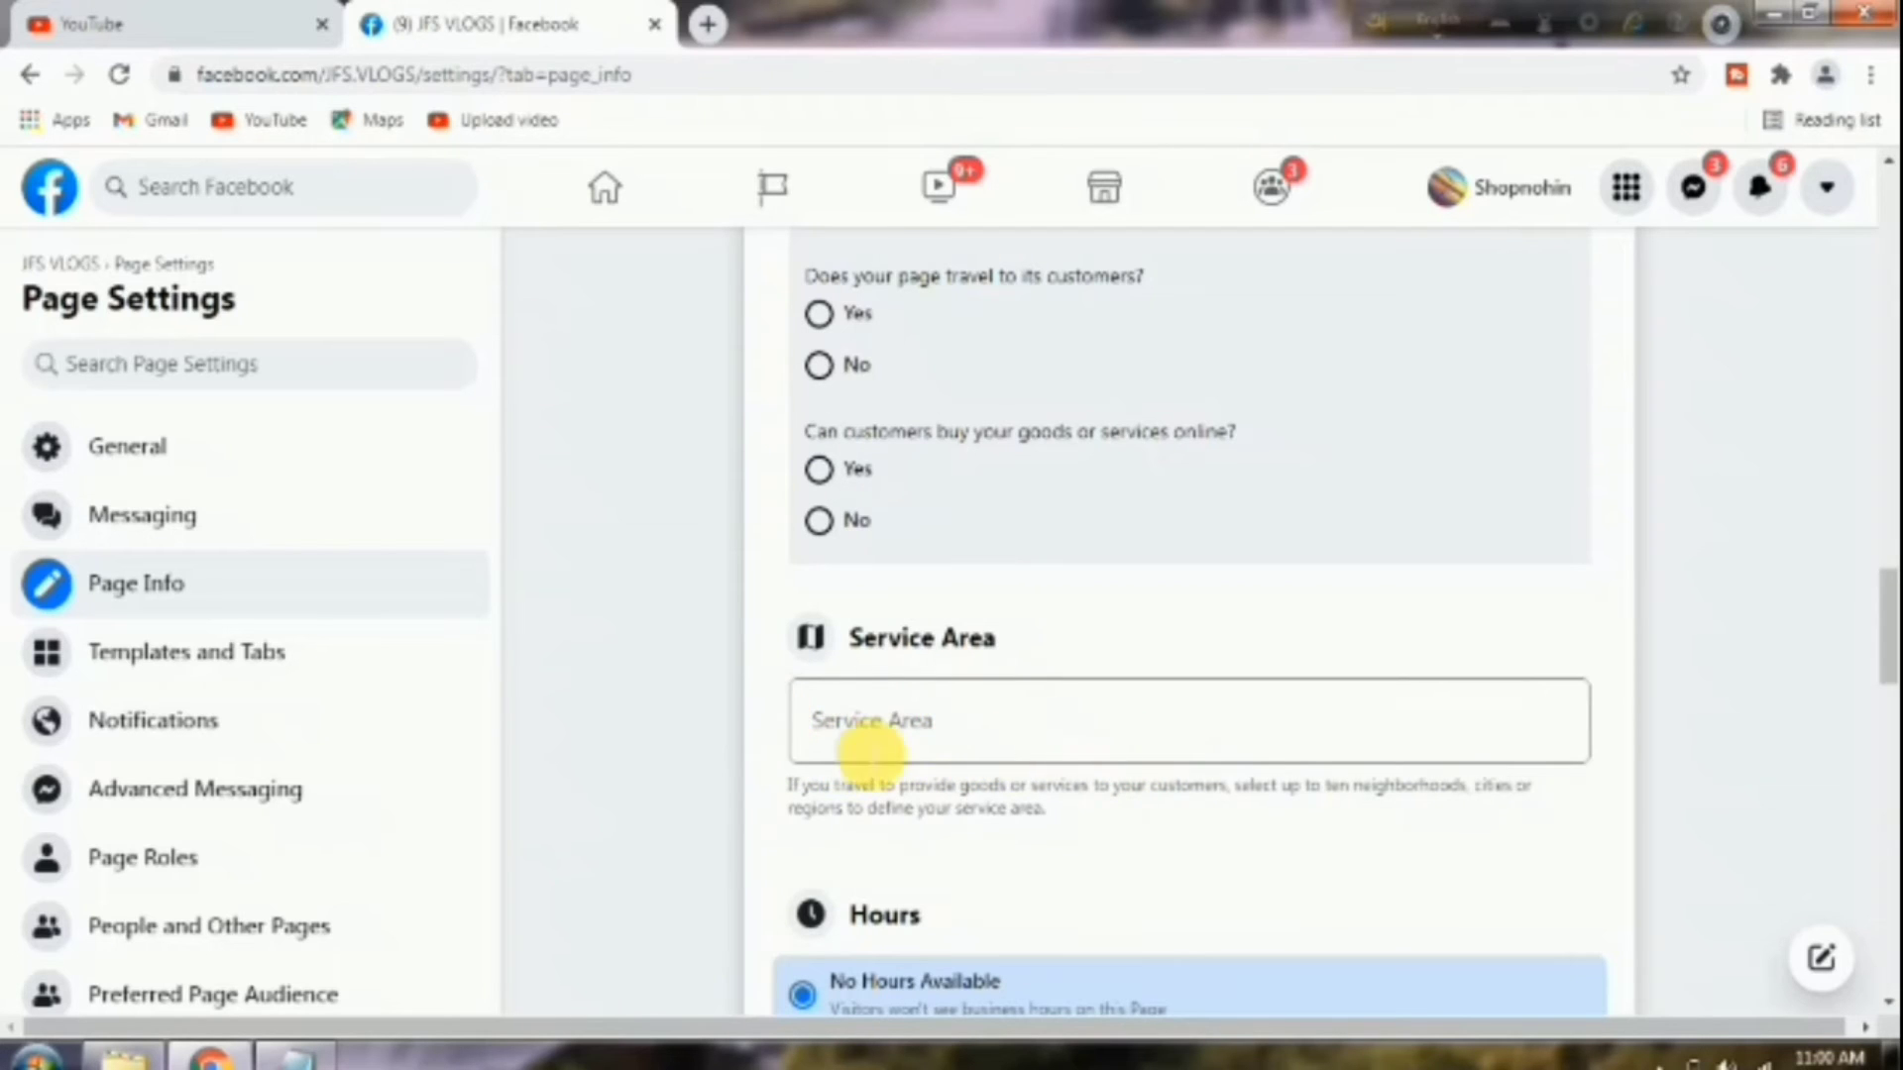
scroll(976, 731, "down", 4)
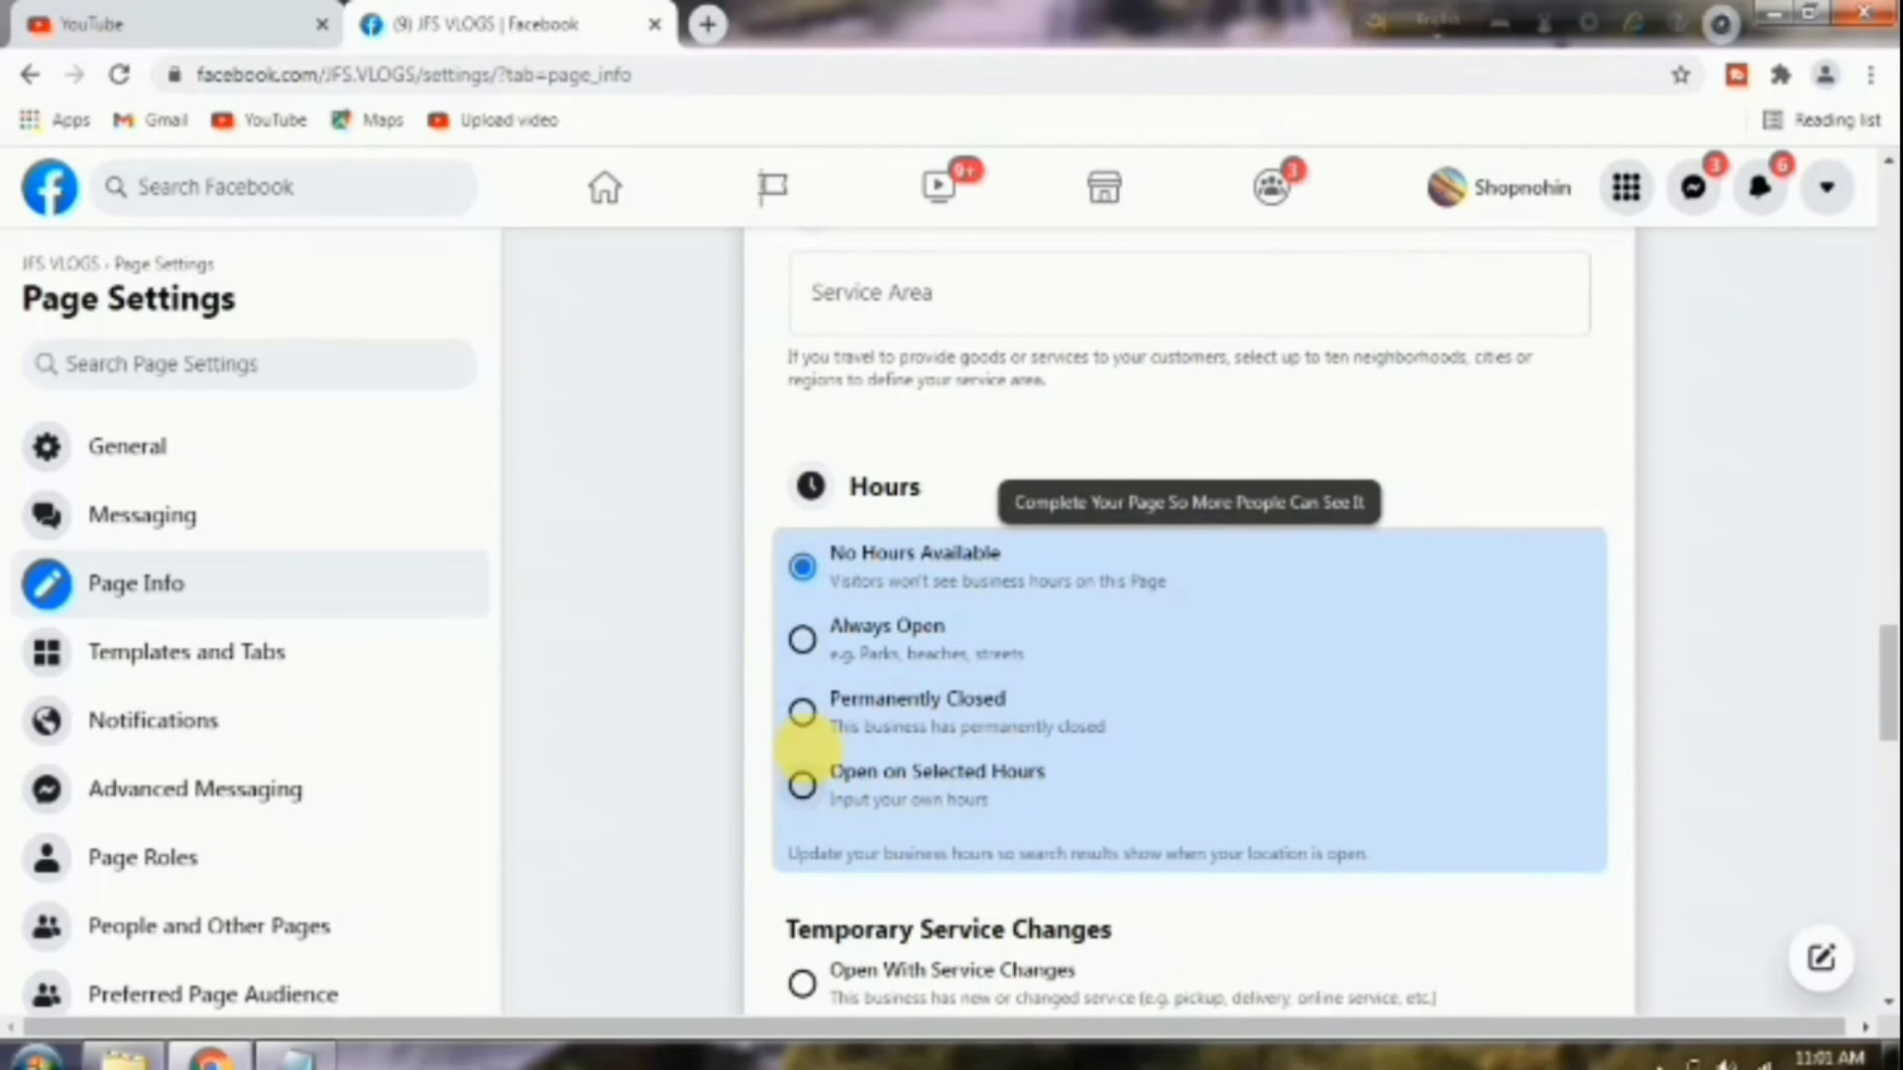
scroll(1031, 735, "down", 3)
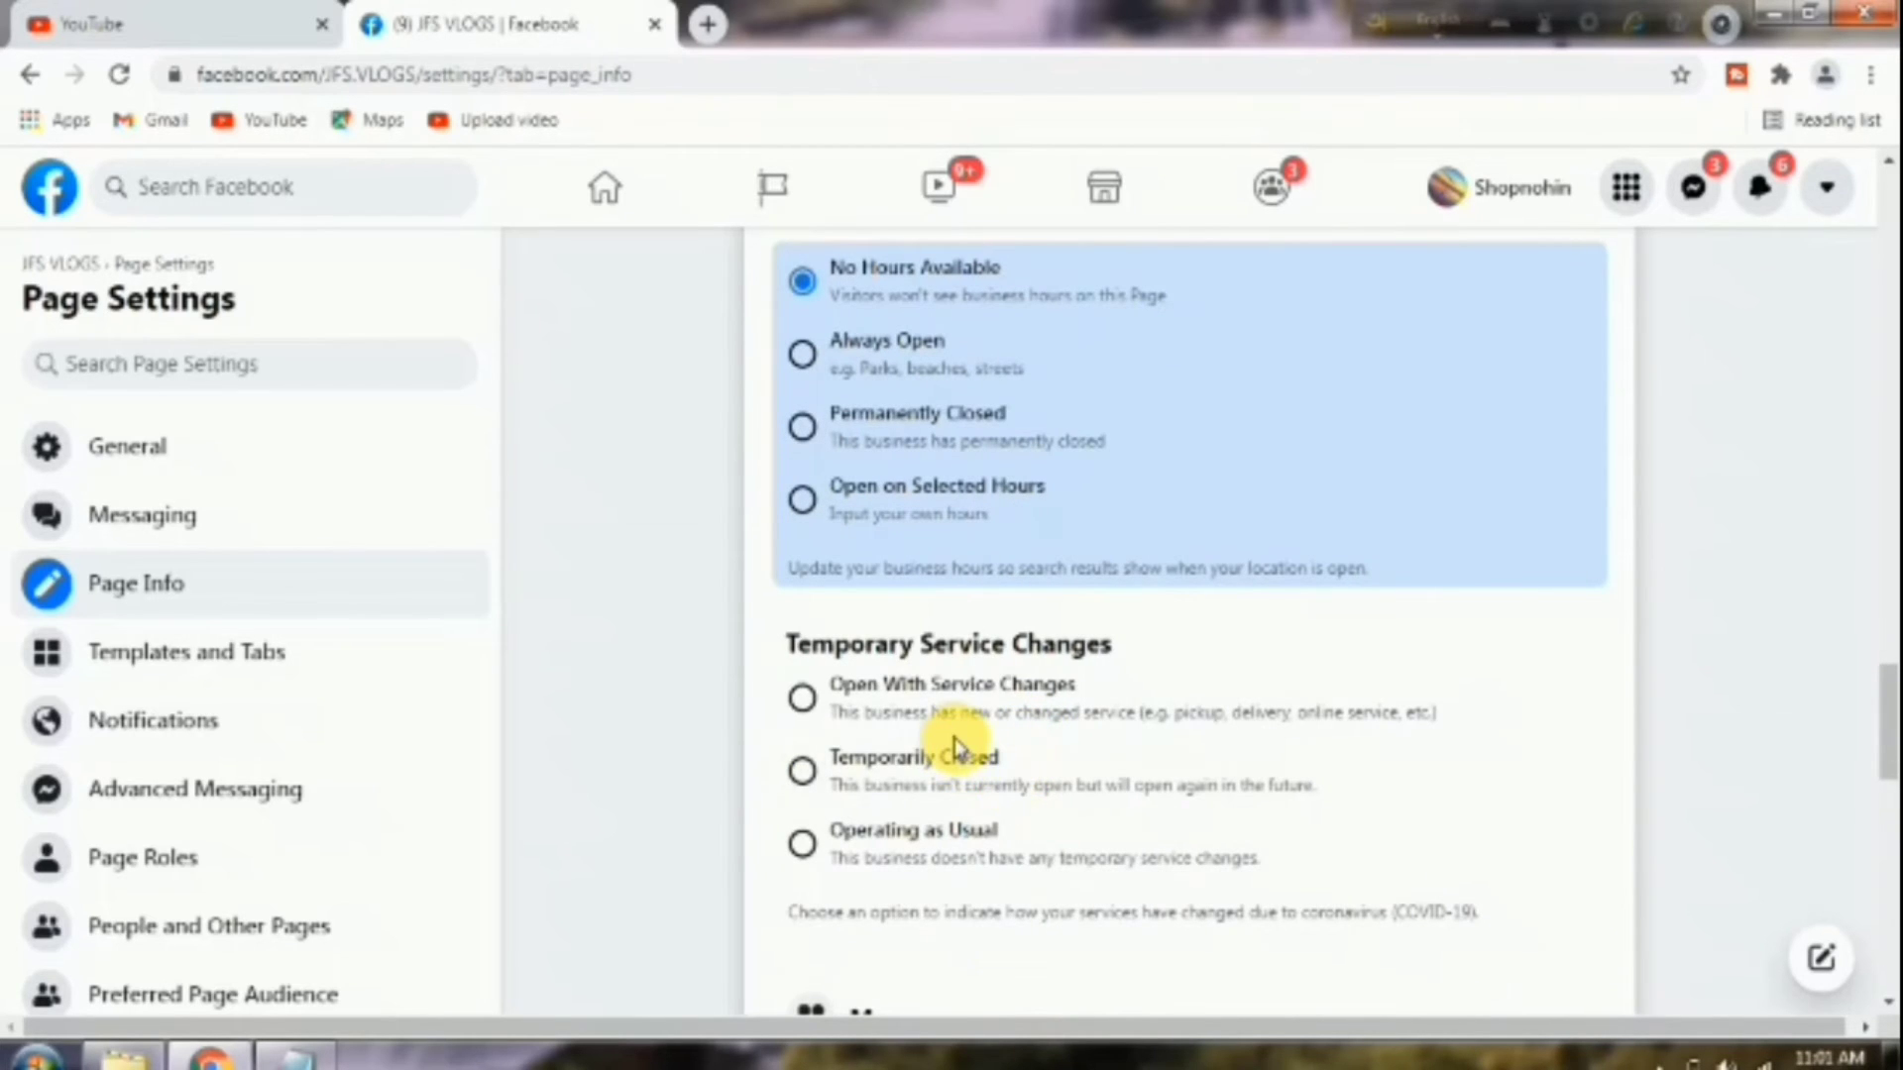
scroll(954, 750, "down", 1)
scroll(990, 732, "up", 3)
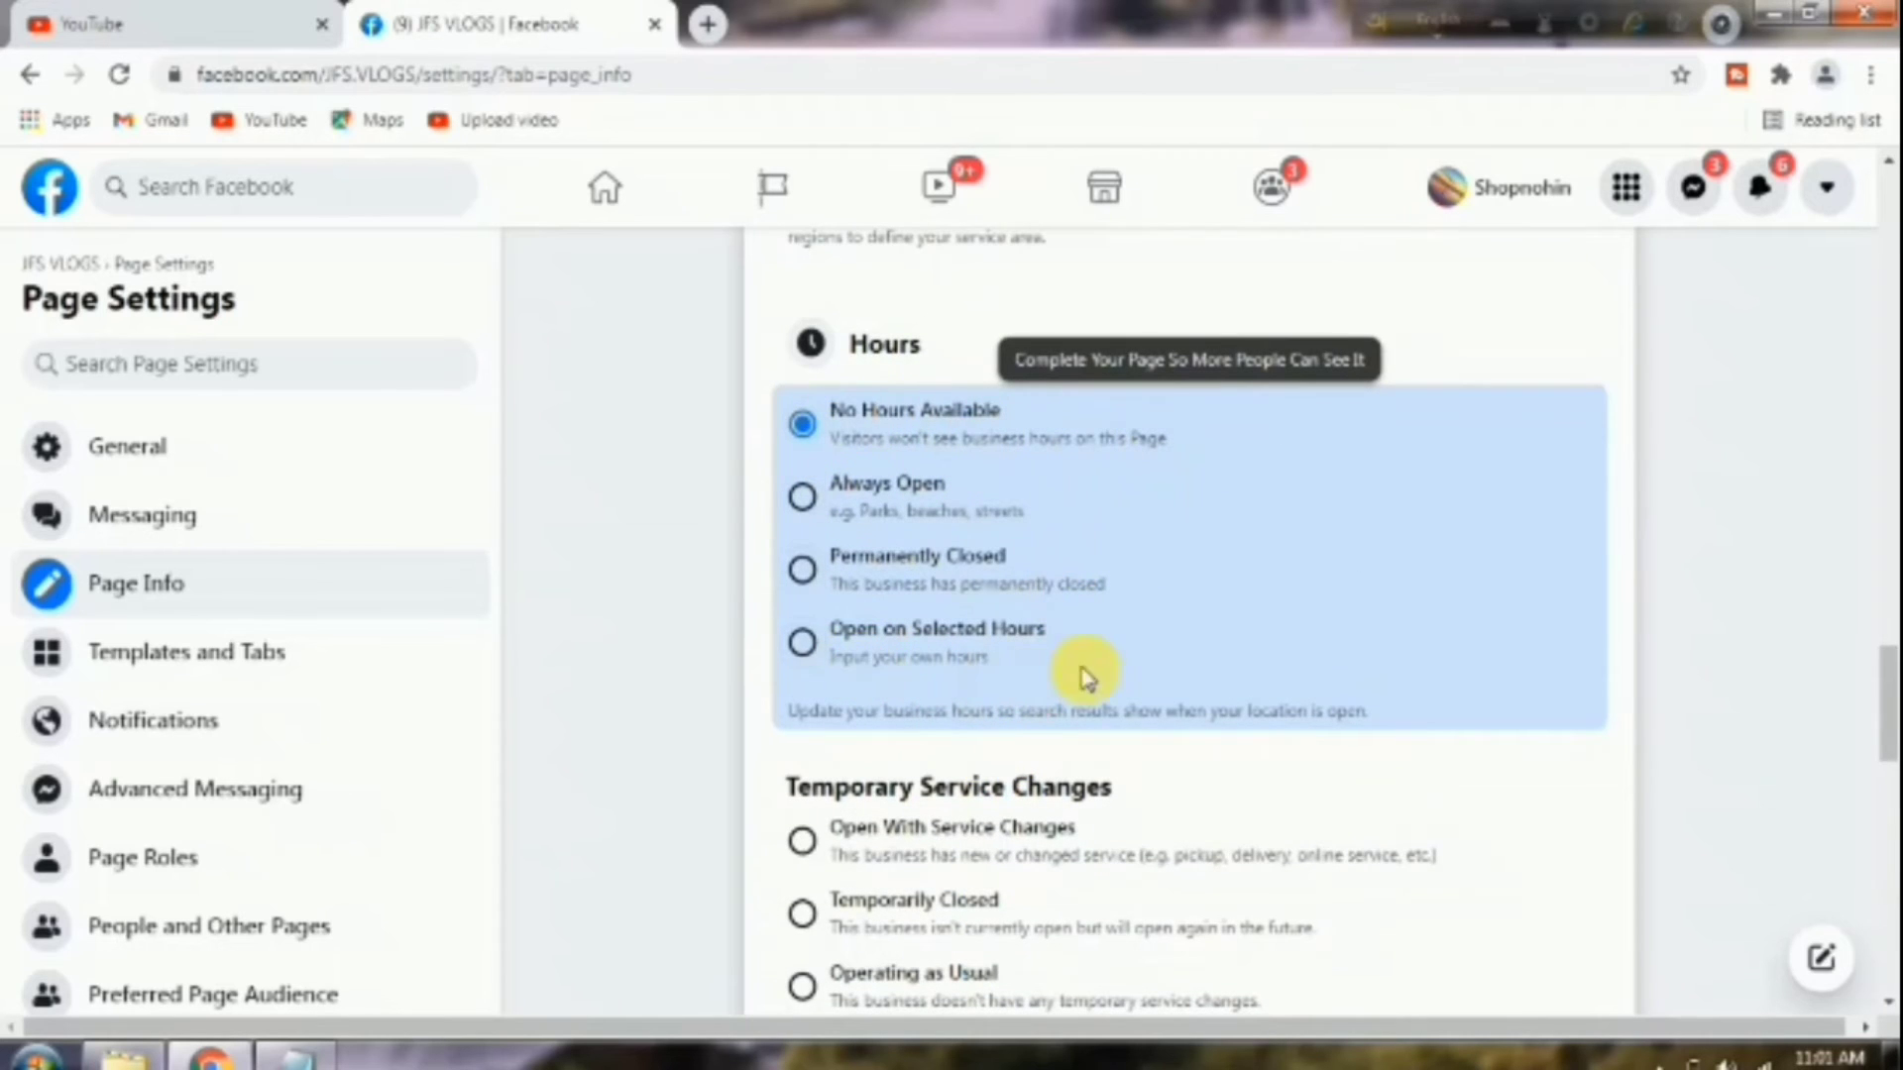
scroll(891, 614, "down", 1)
scroll(966, 709, "down", 1)
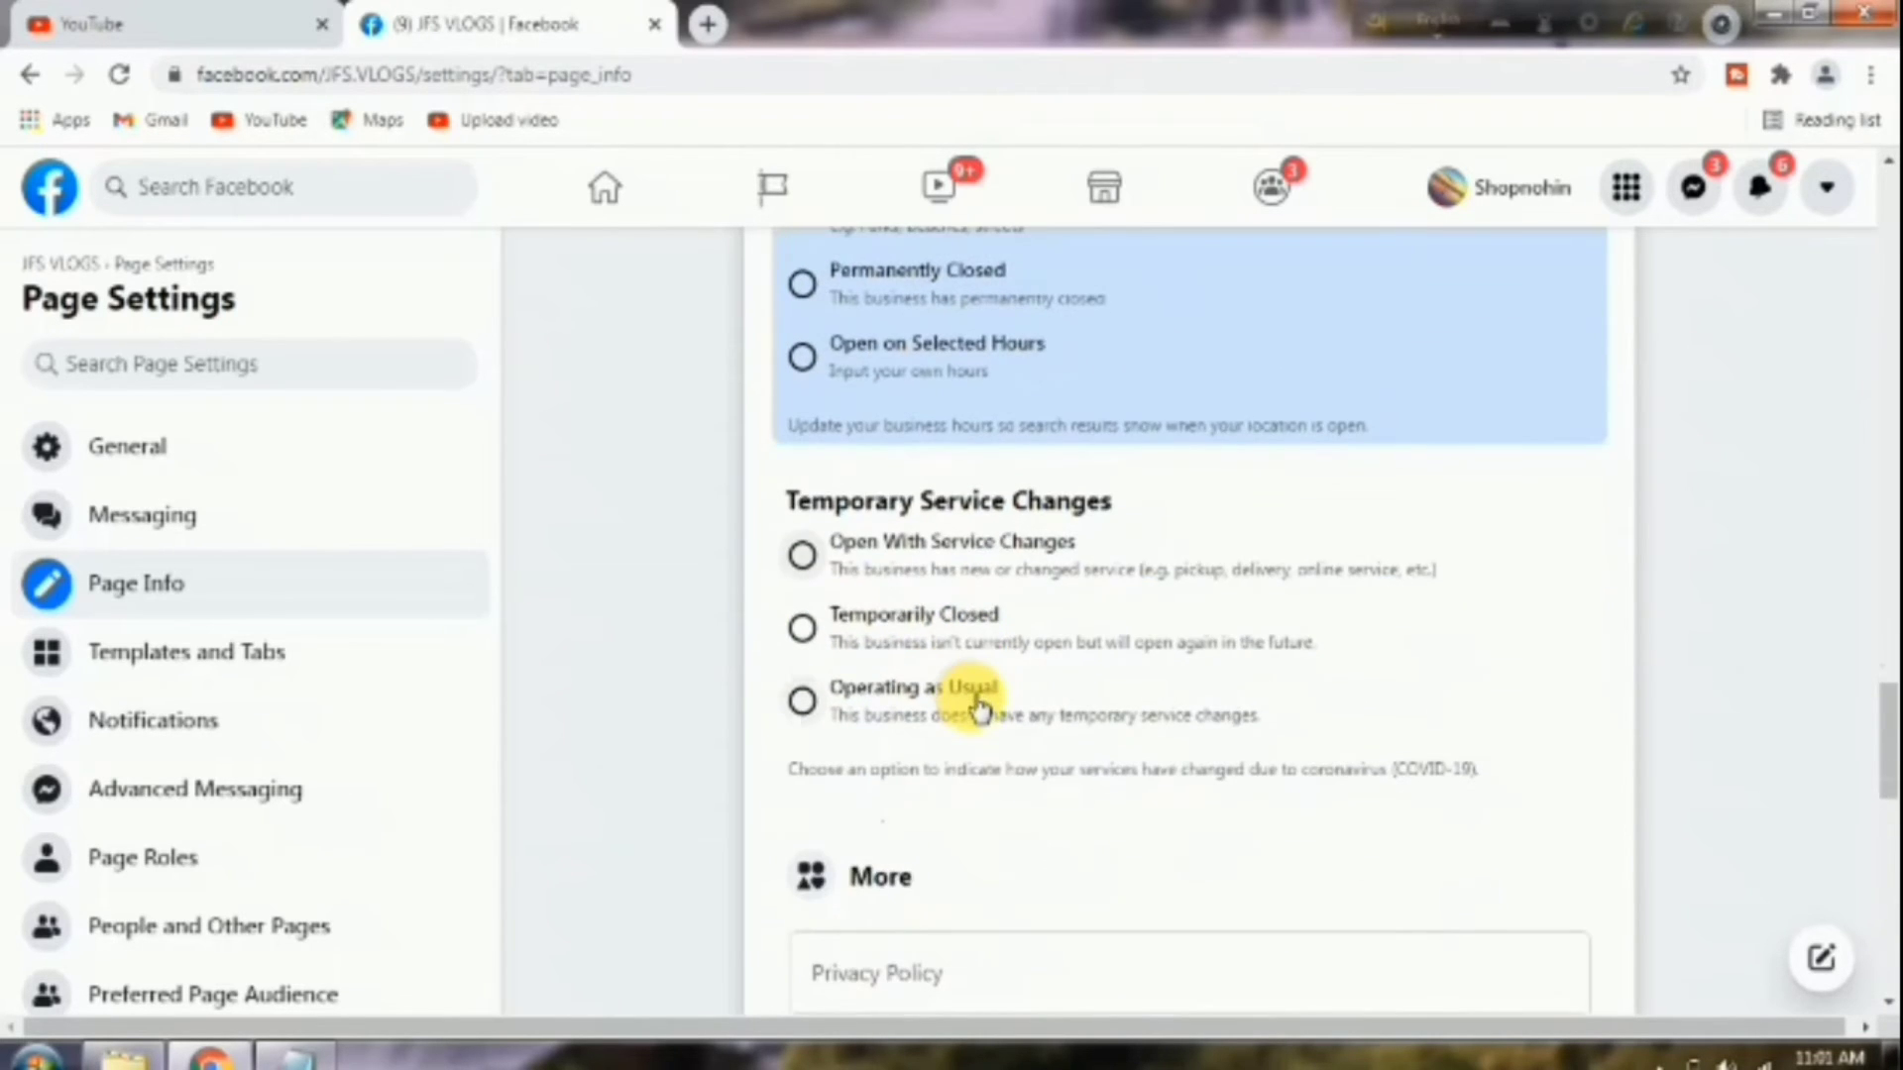
scroll(895, 624, "up", 1)
left_click(29, 75)
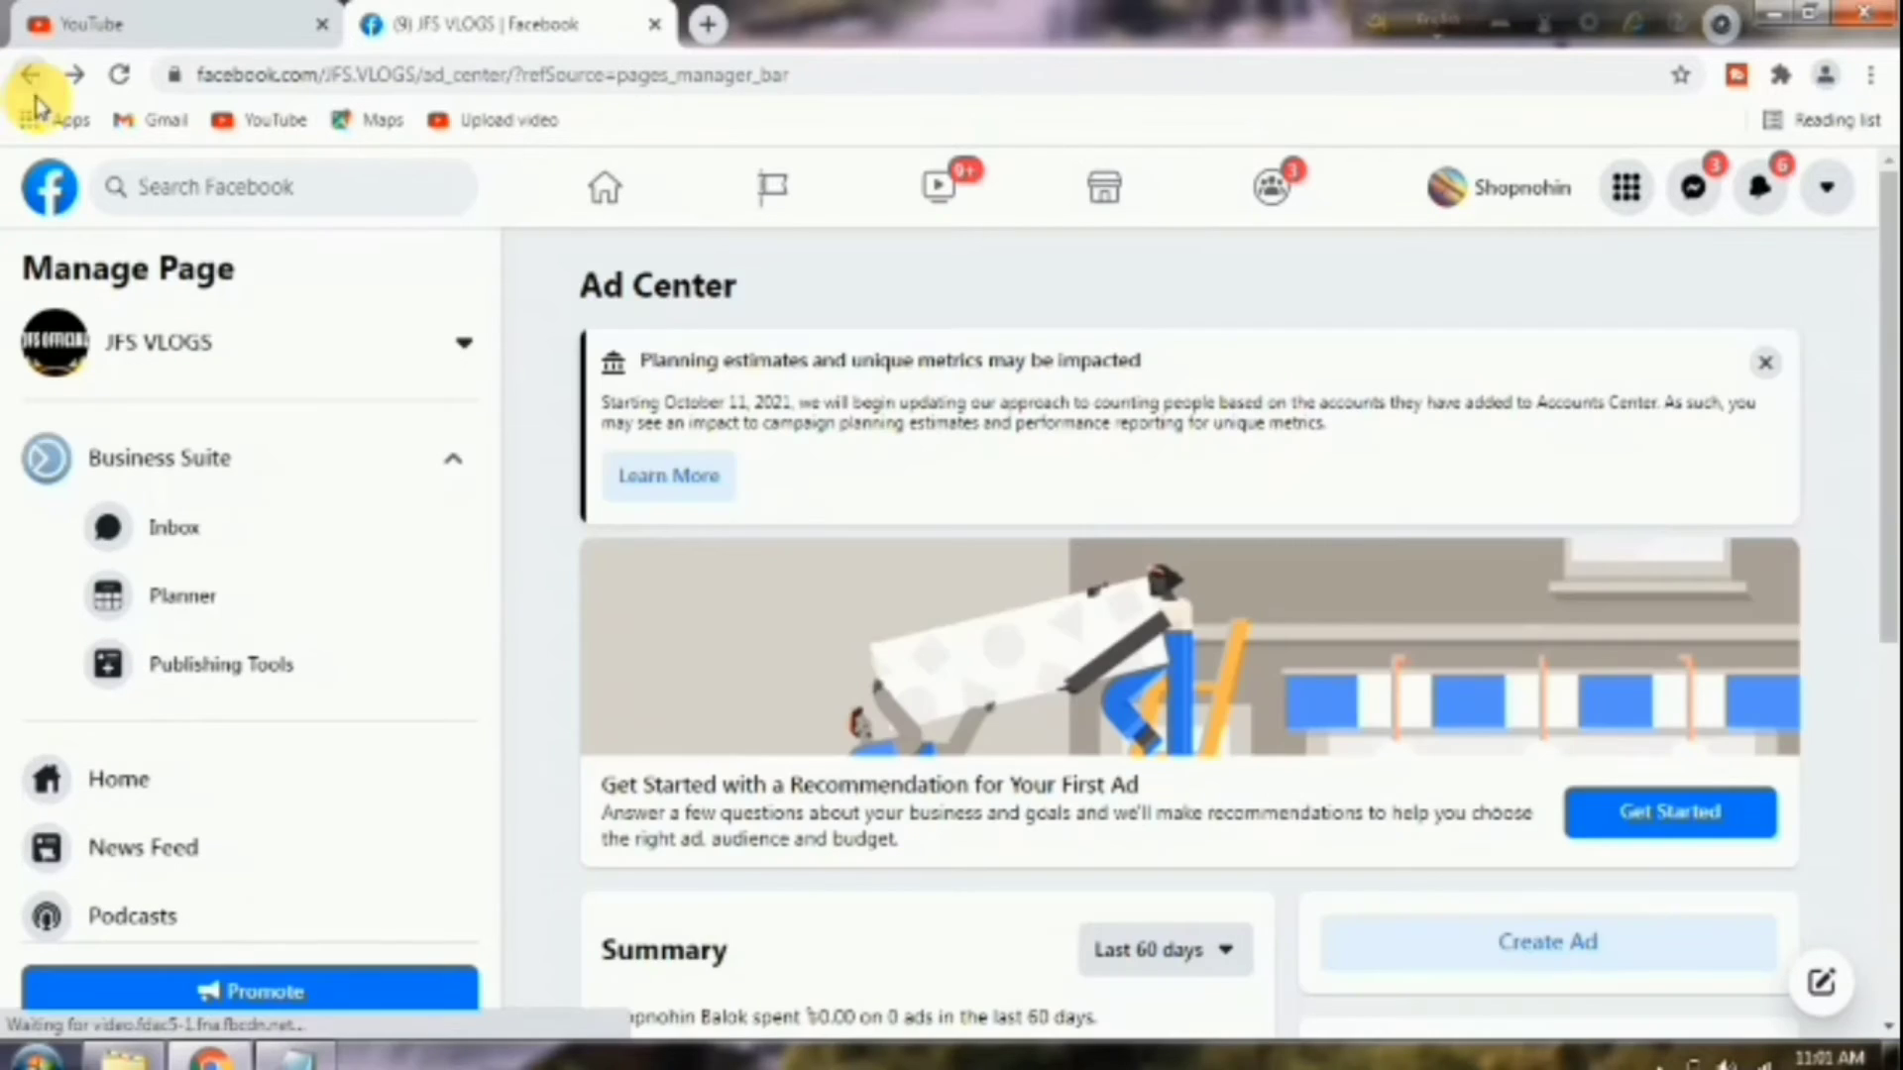
Navigate back to the JFS VLOGS page home.
left_click(29, 75)
left_click(30, 74)
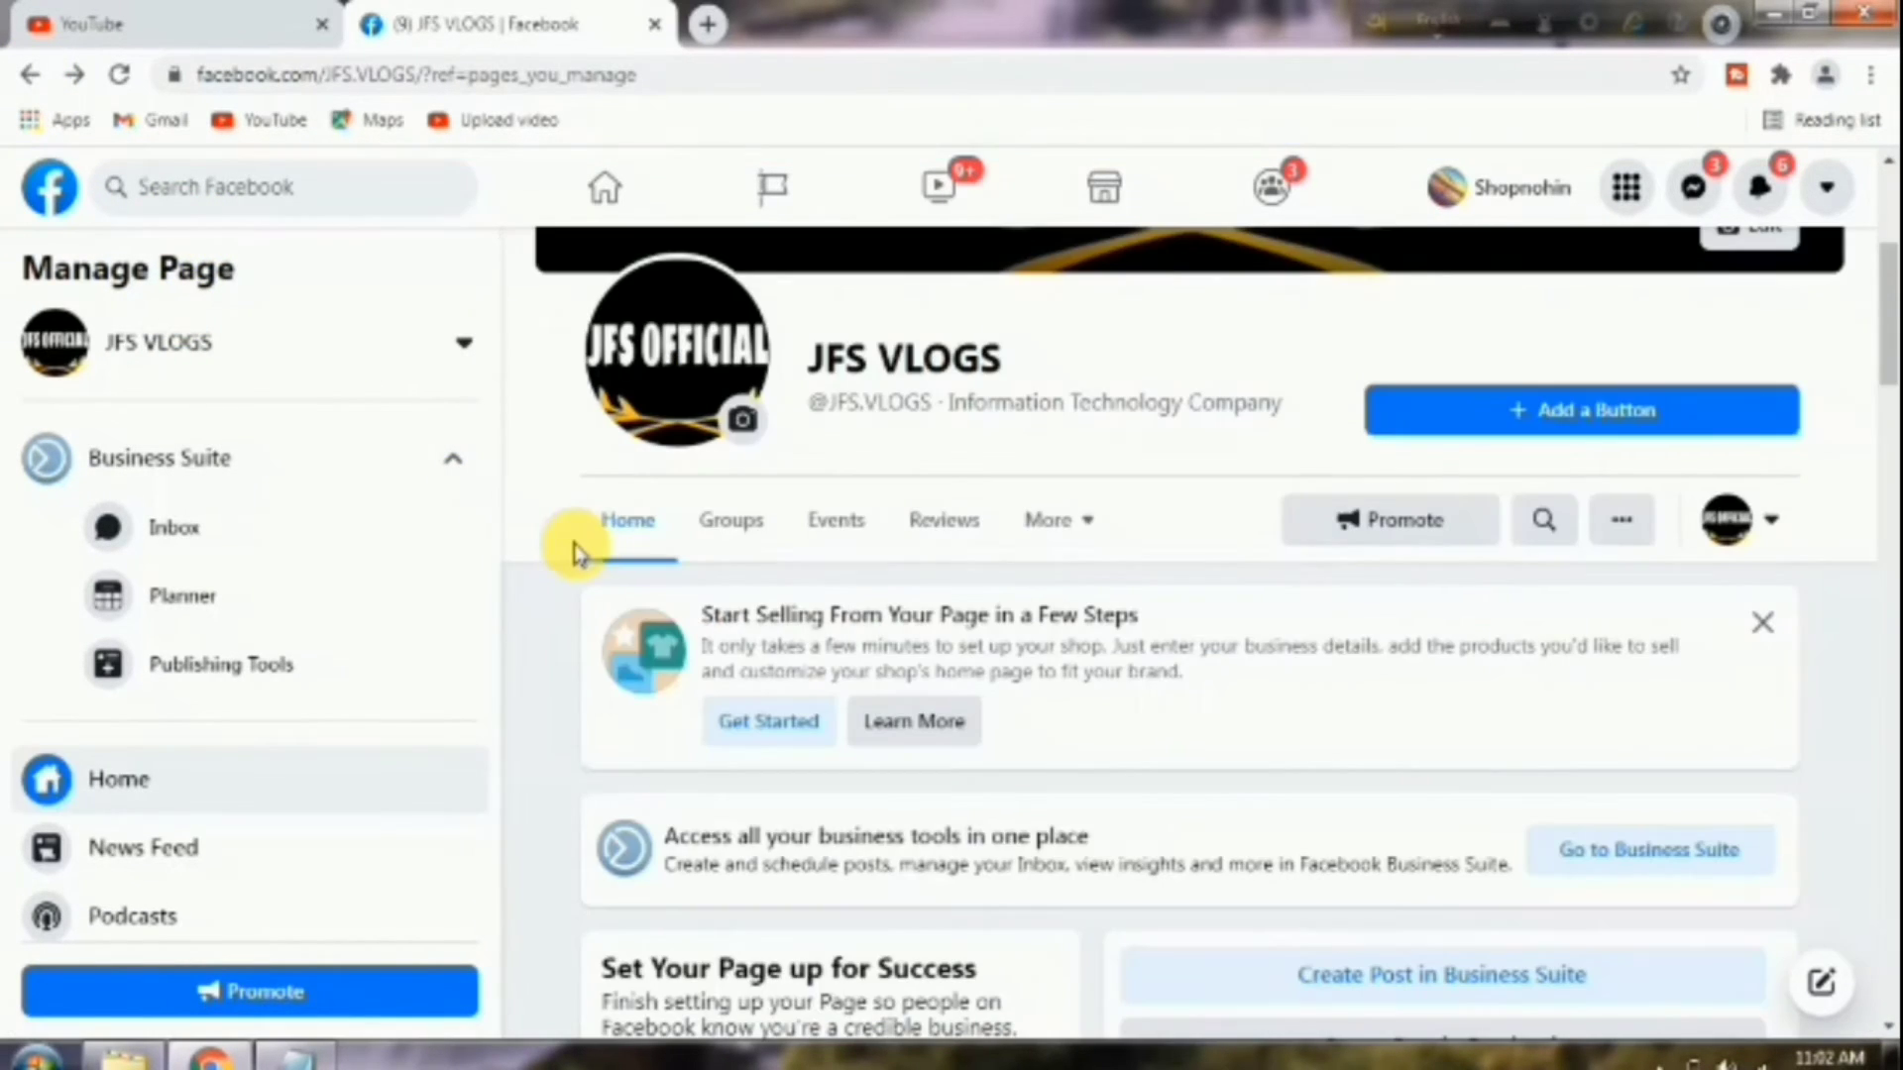
scroll(985, 731, "up", 5)
scroll(841, 658, "down", 3)
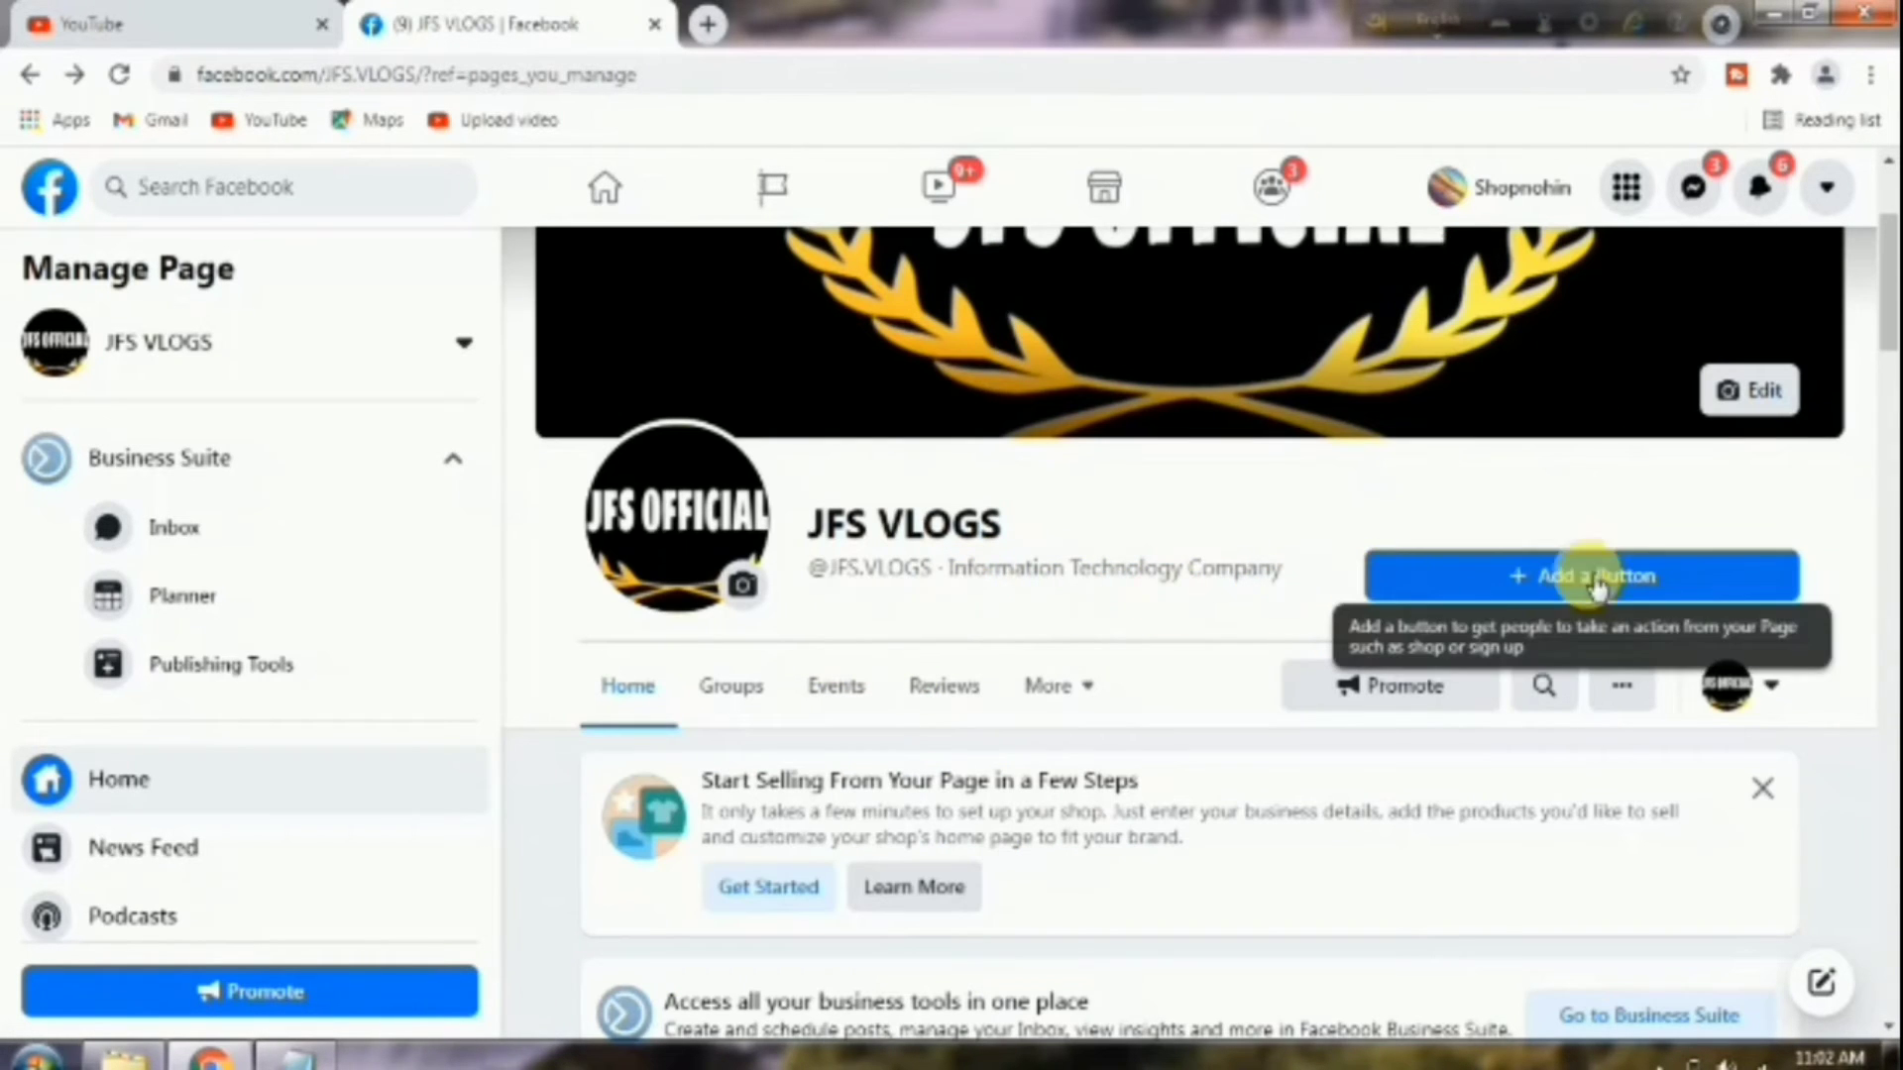
Add Follow as the page's action button.
left_click(1568, 593)
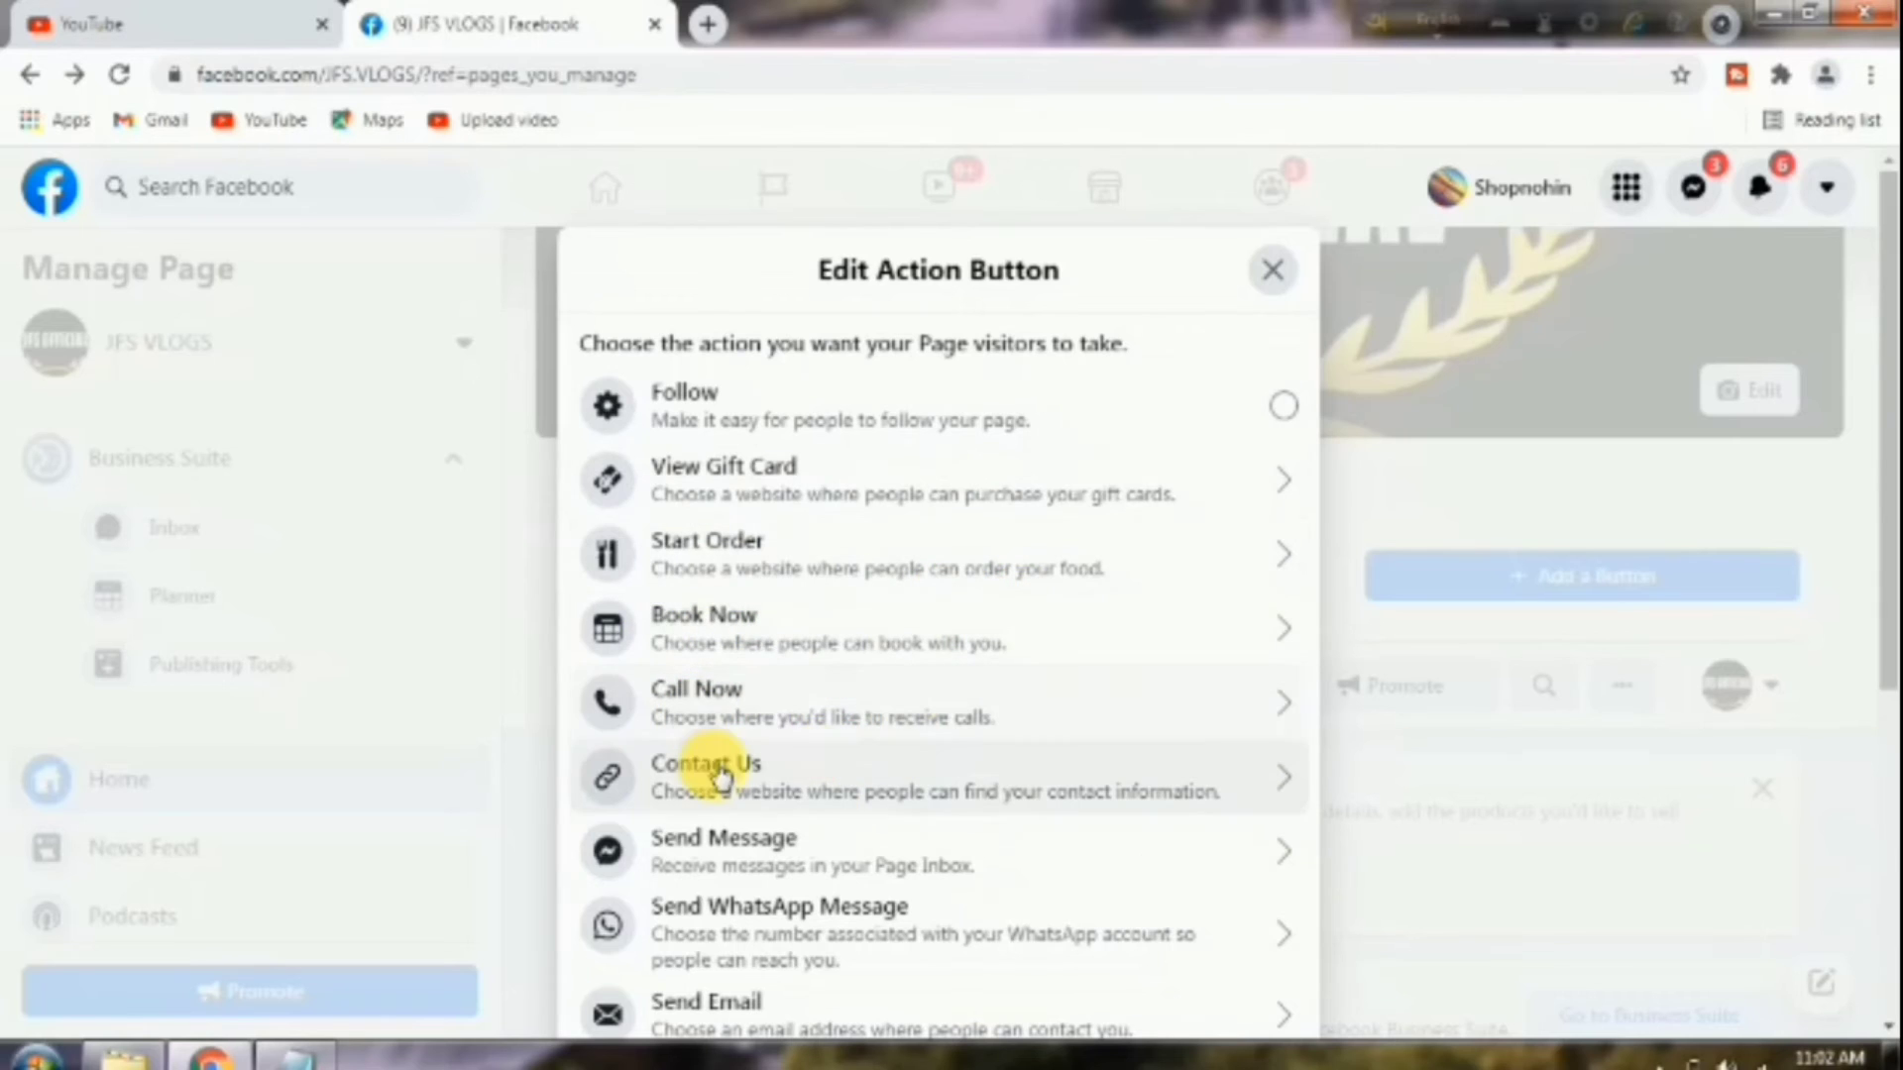
scroll(718, 778, "down", 2)
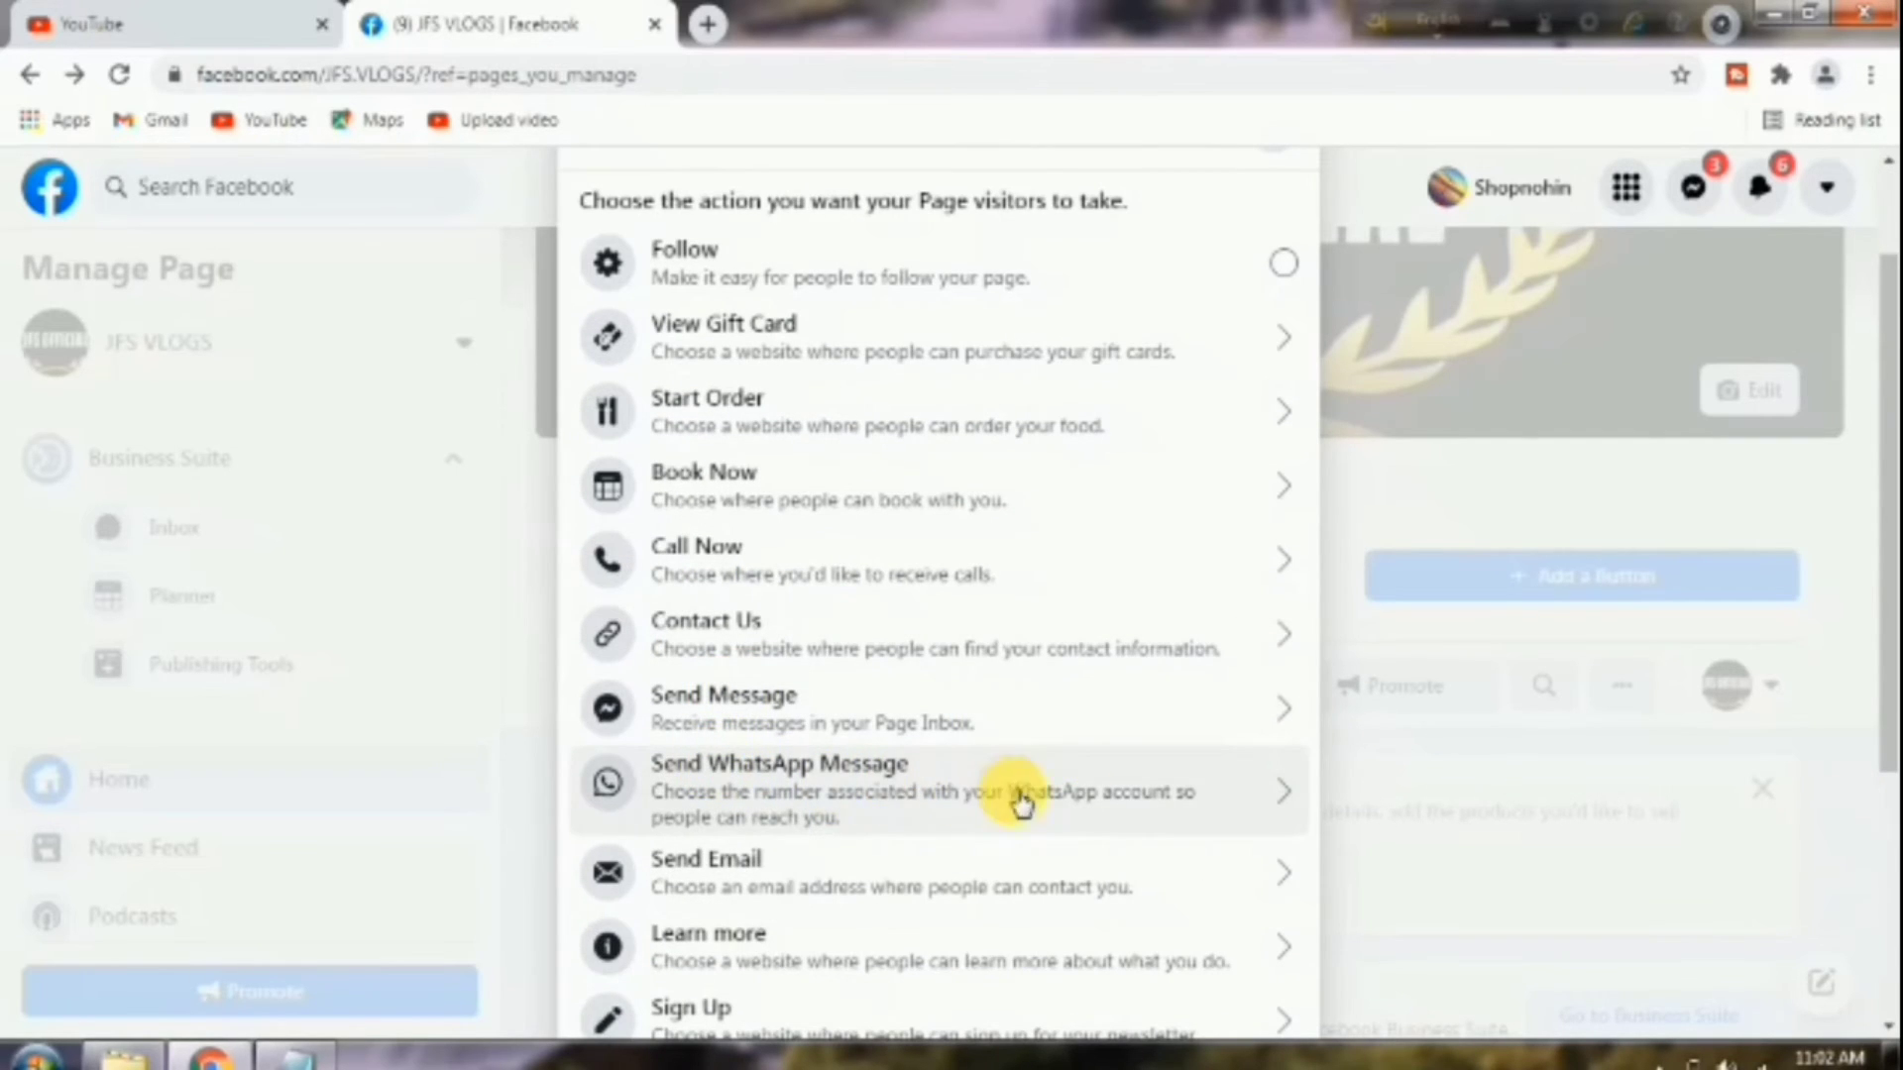
scroll(753, 971, "down", 4)
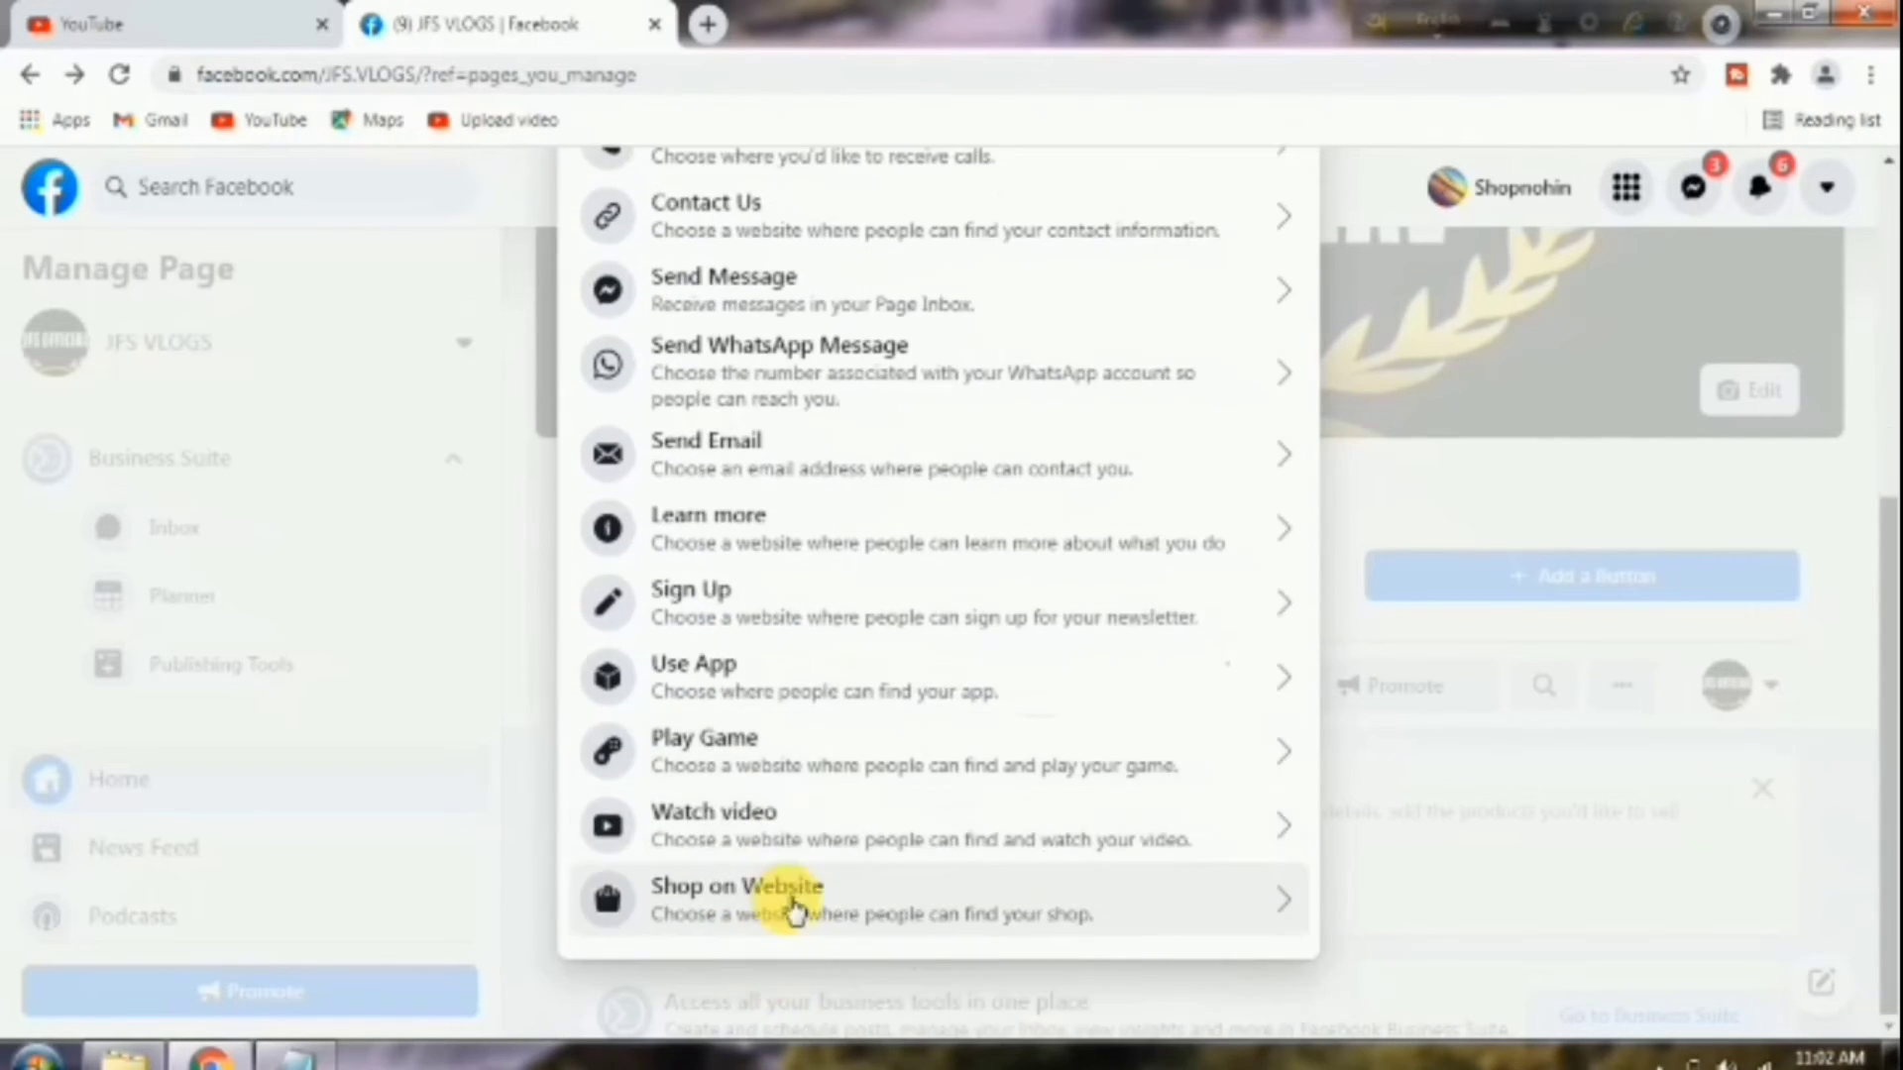
scroll(956, 822, "up", 6)
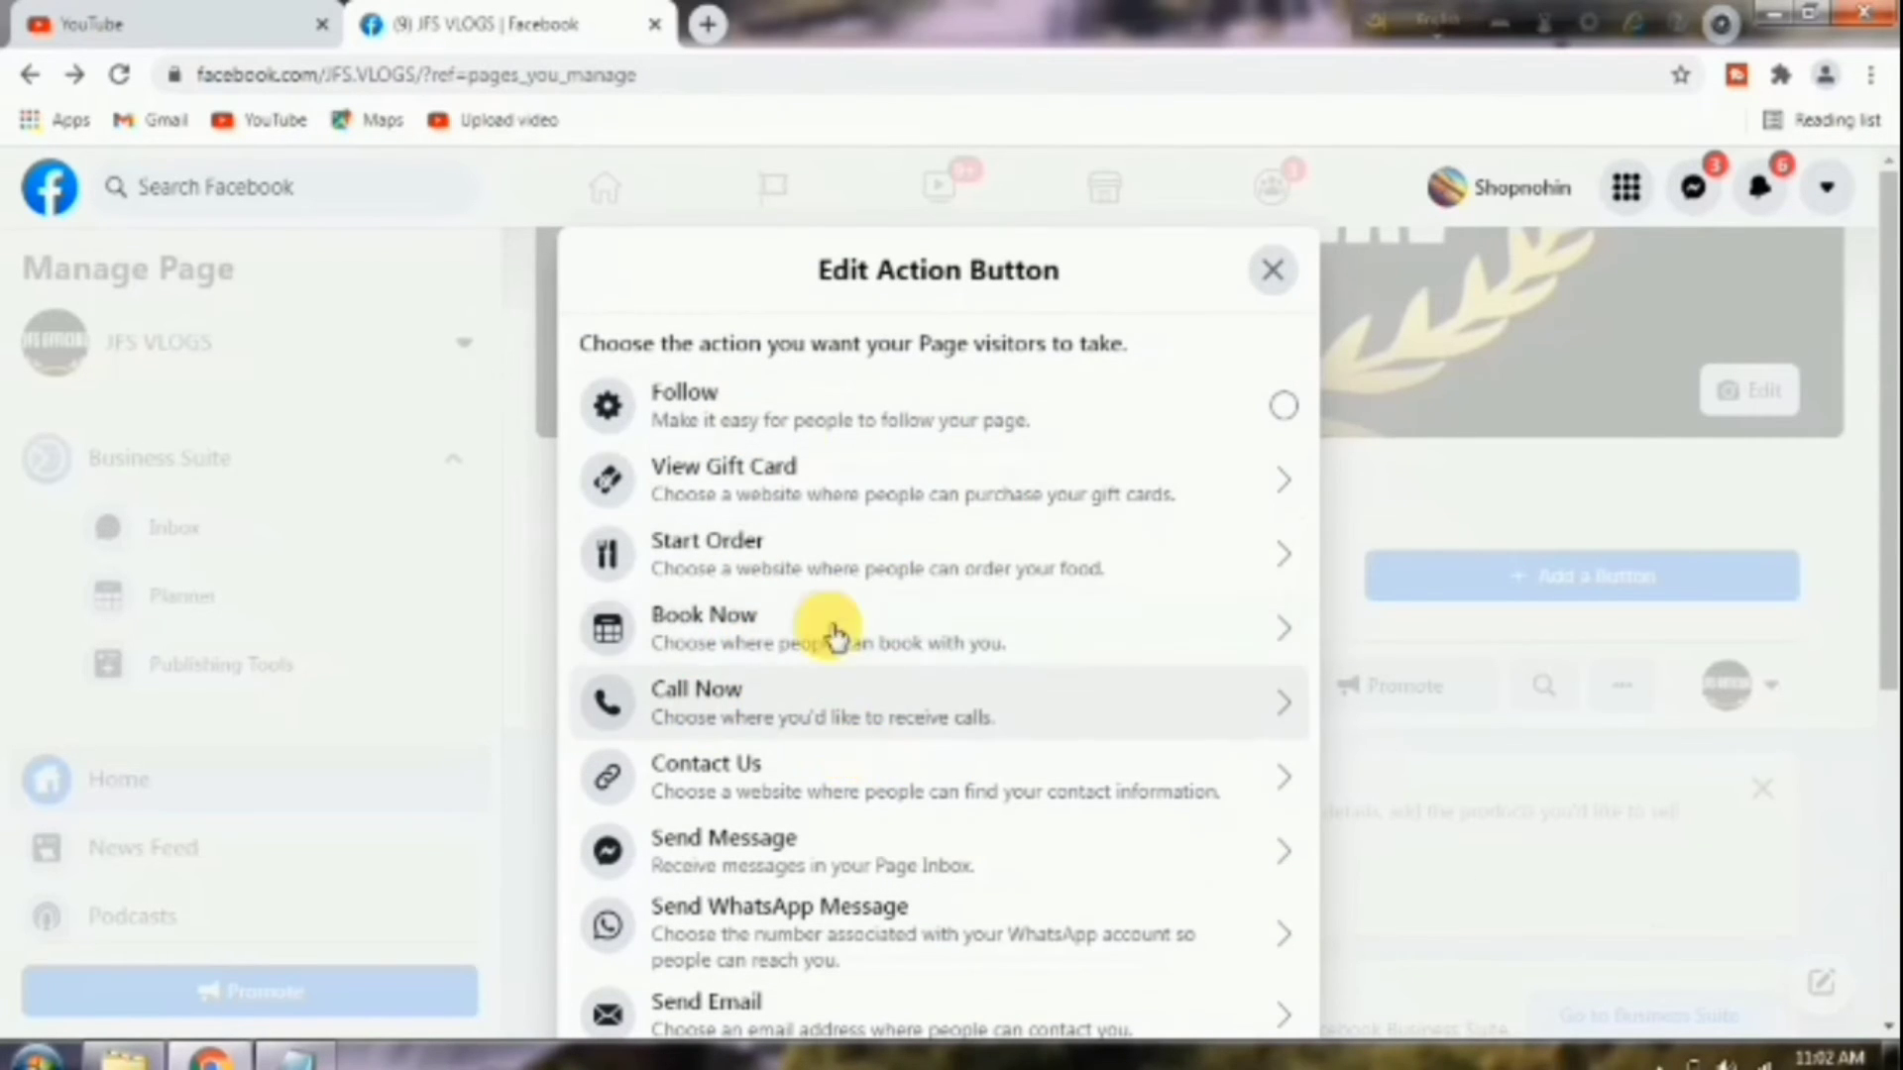
left_click(999, 425)
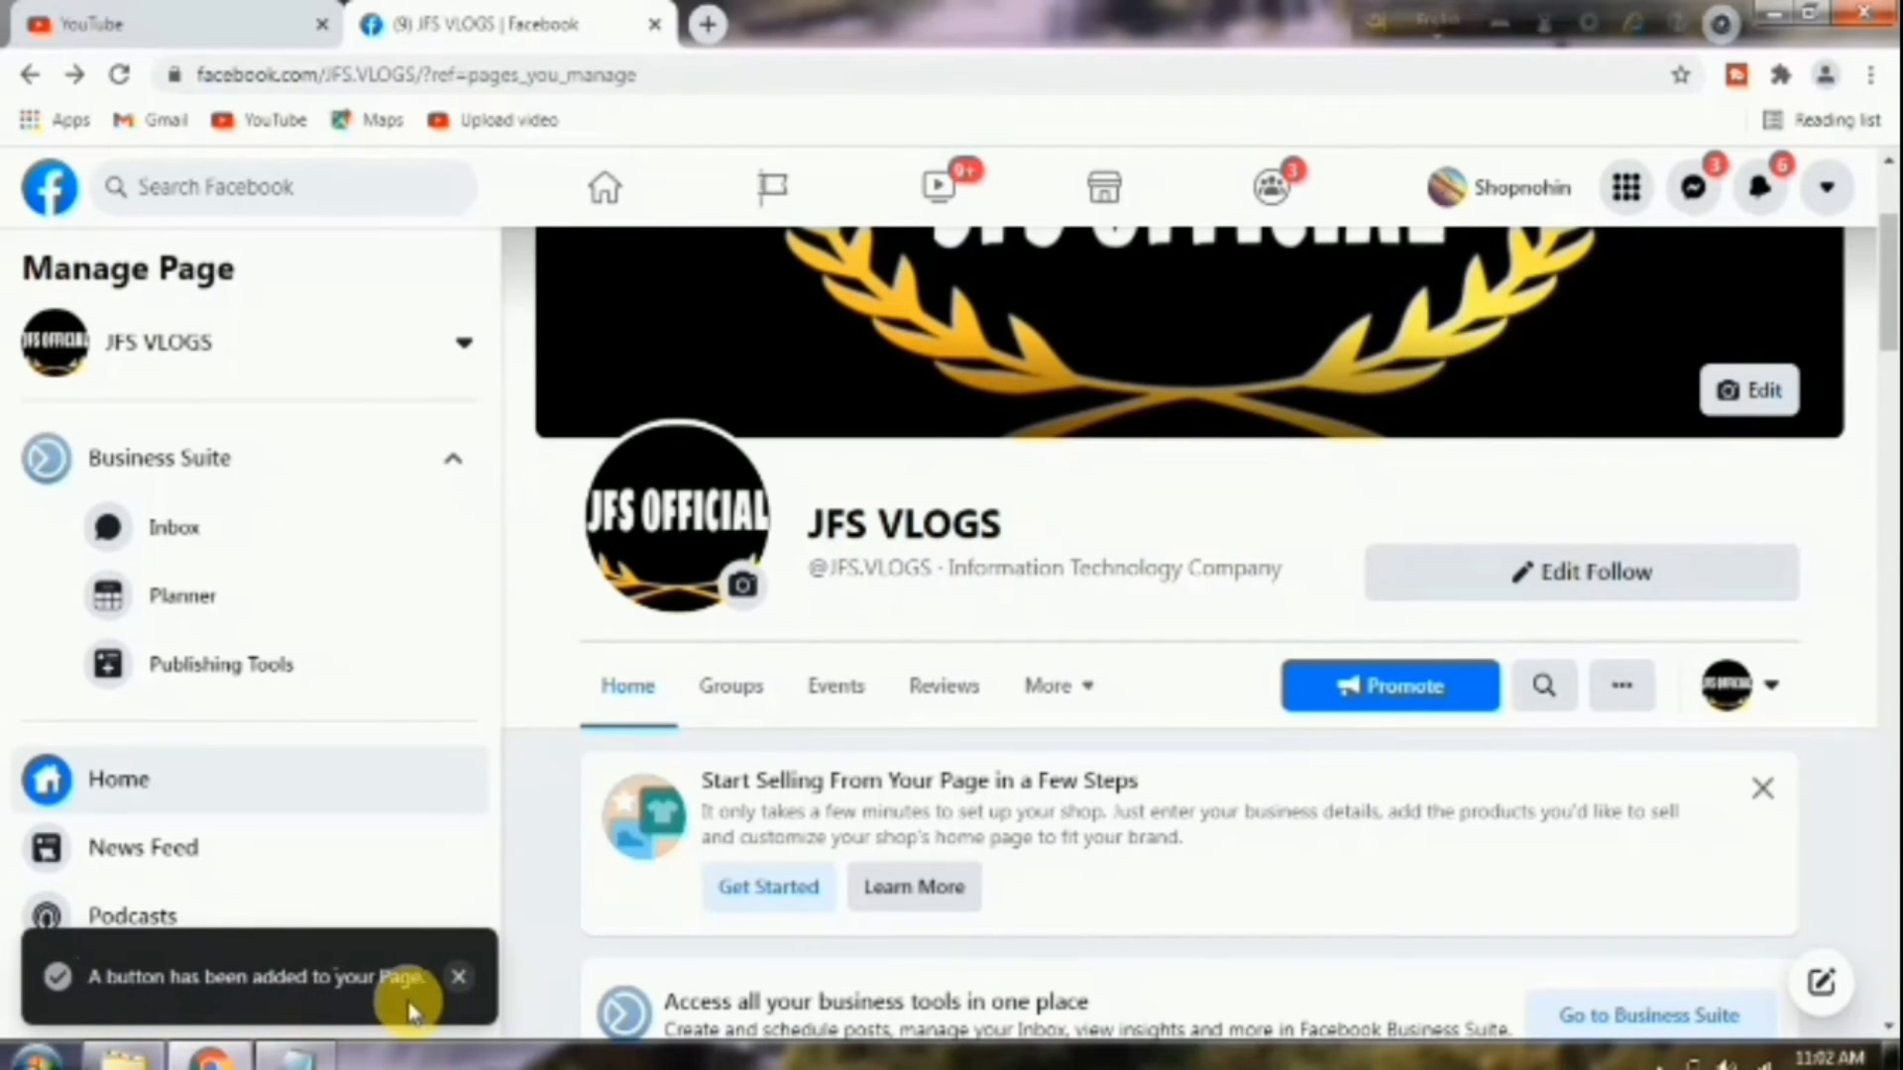
Show the full list of uninvited friends and enable sending each invite in Messenger.
scroll(1096, 666, "down", 5)
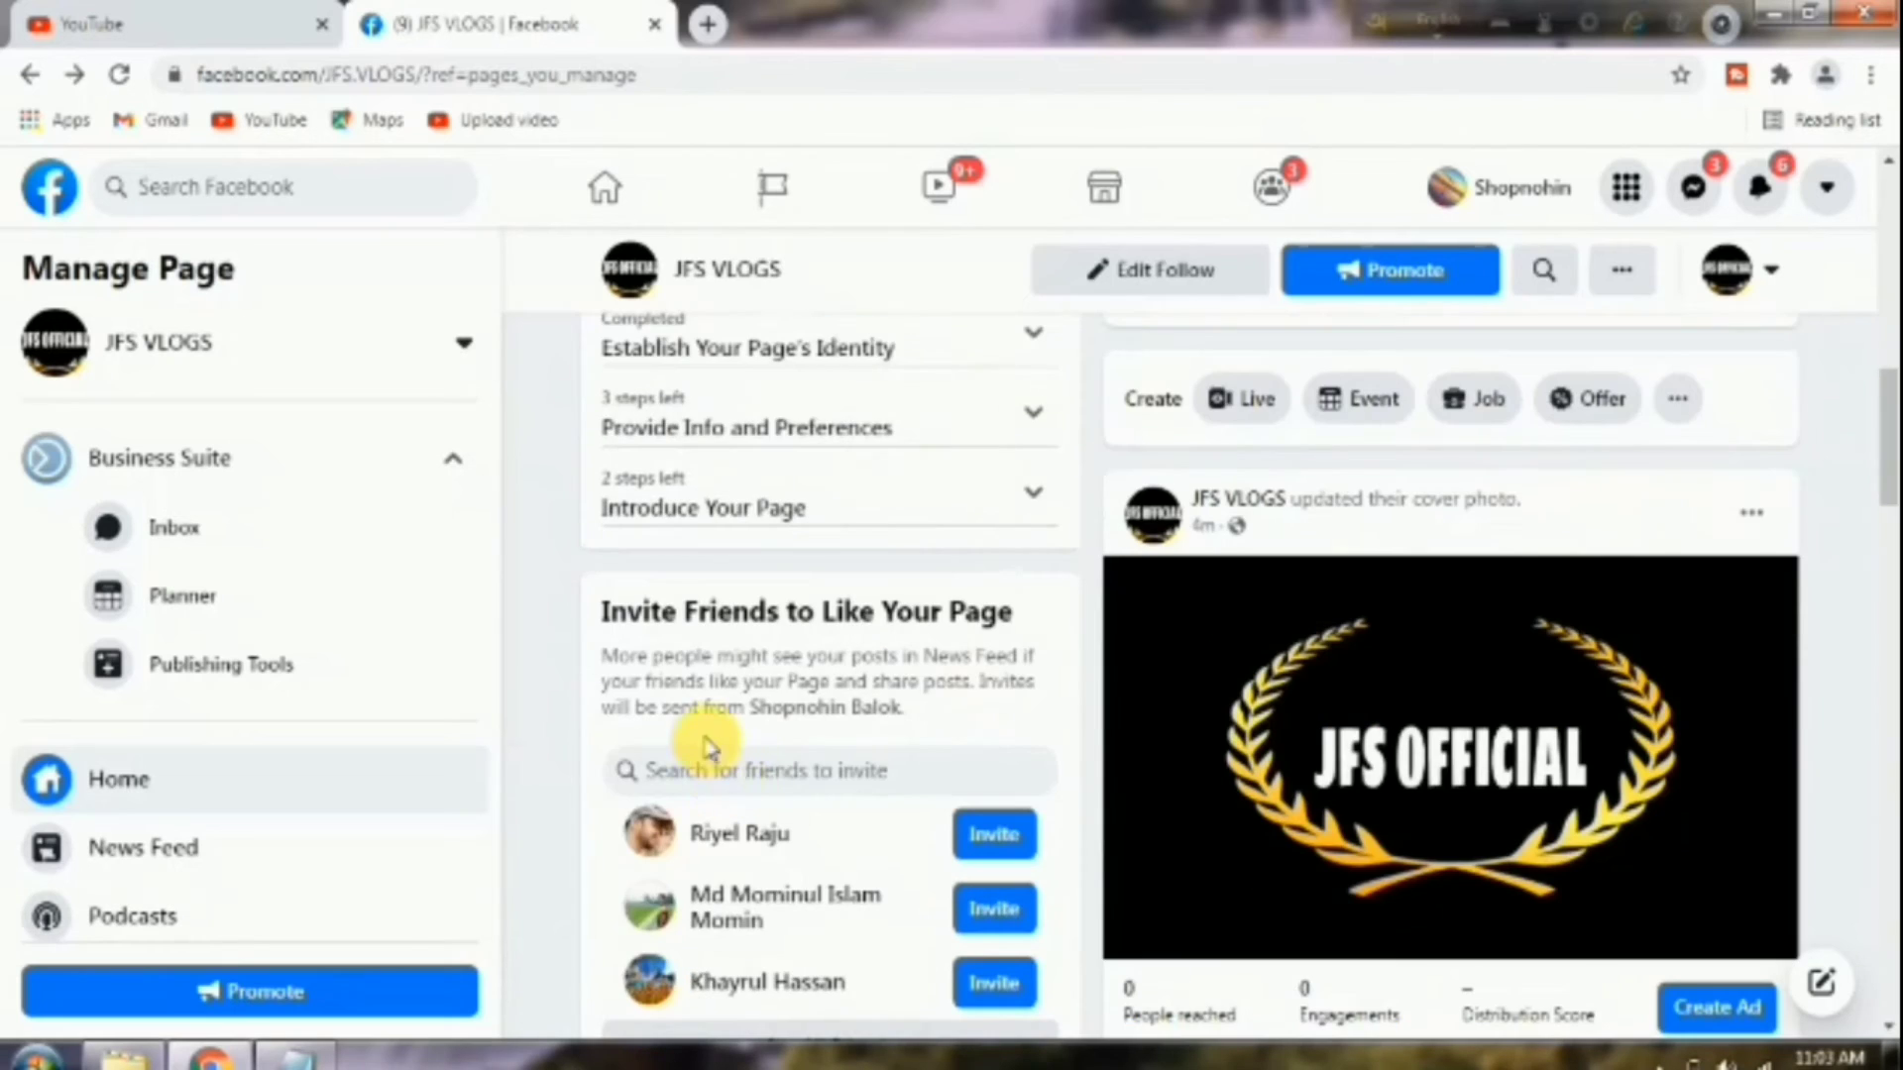
scroll(708, 750, "down", 2)
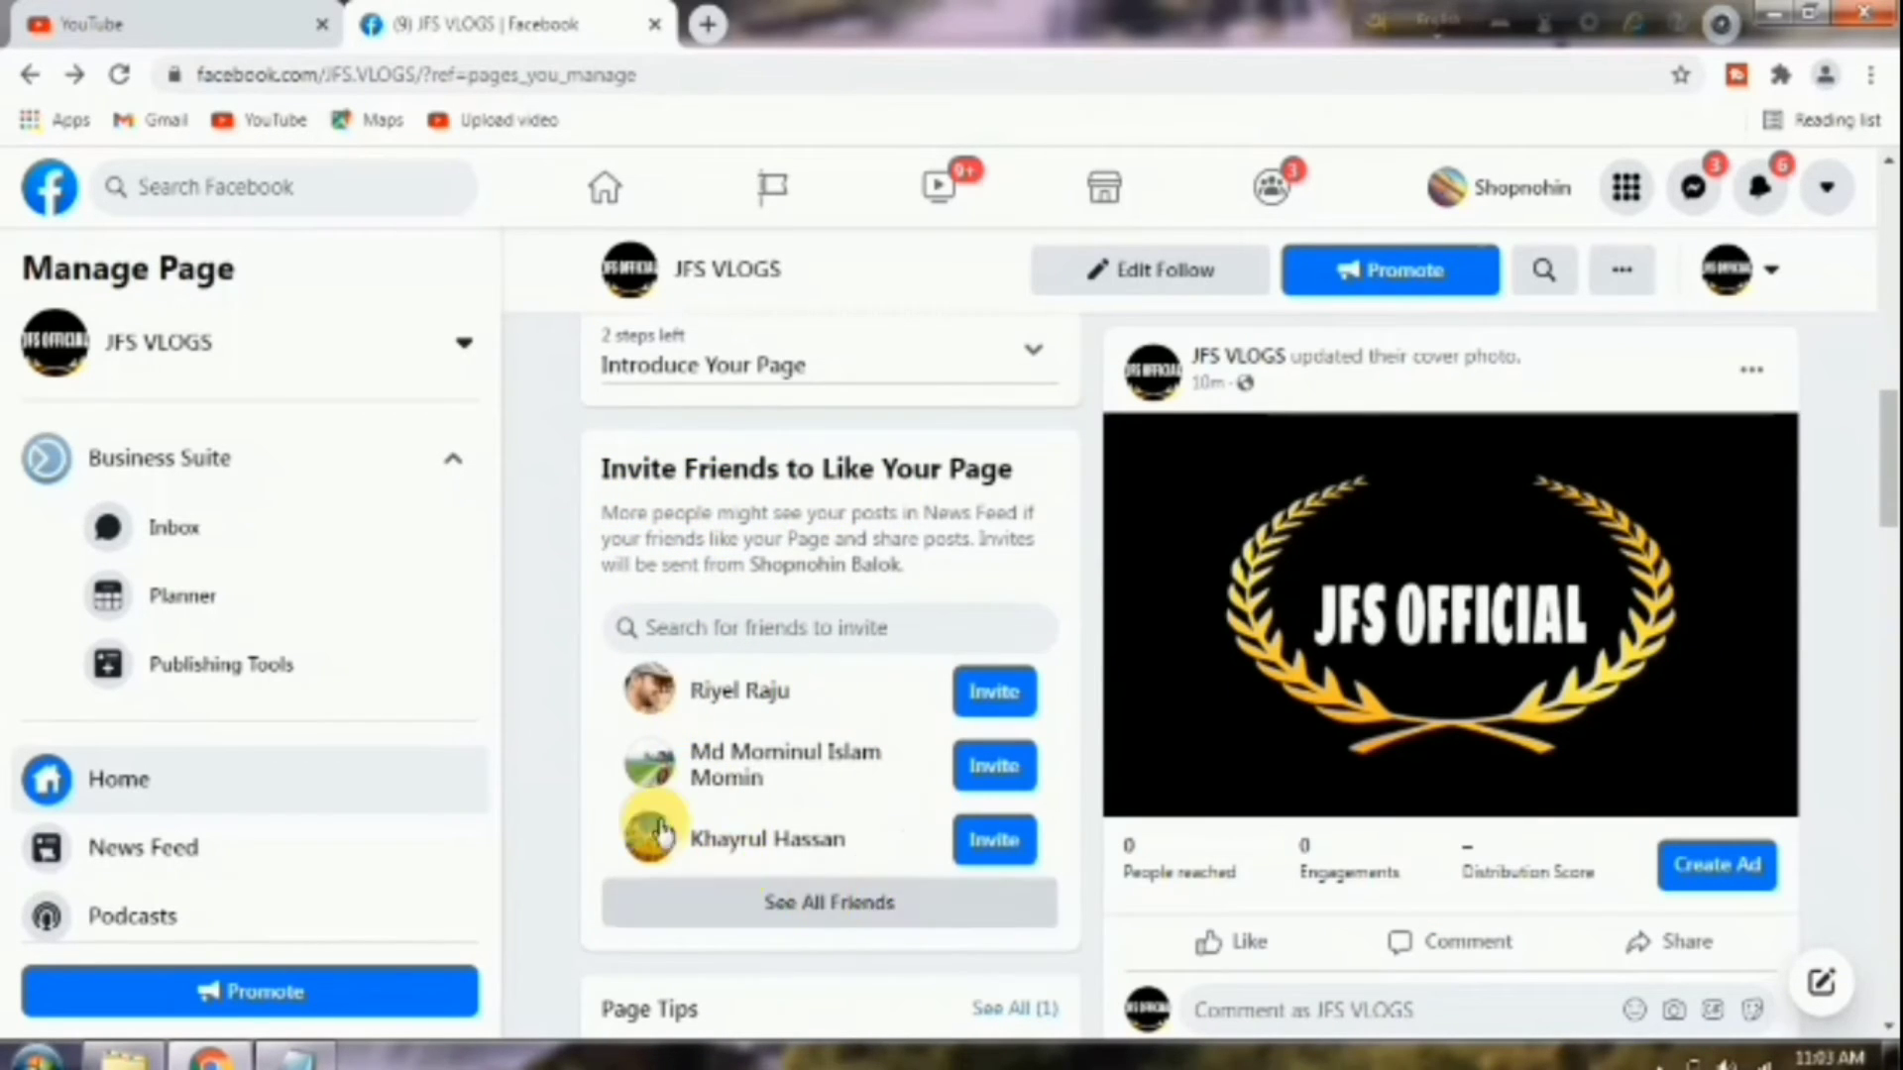
scroll(922, 822, "down", 2)
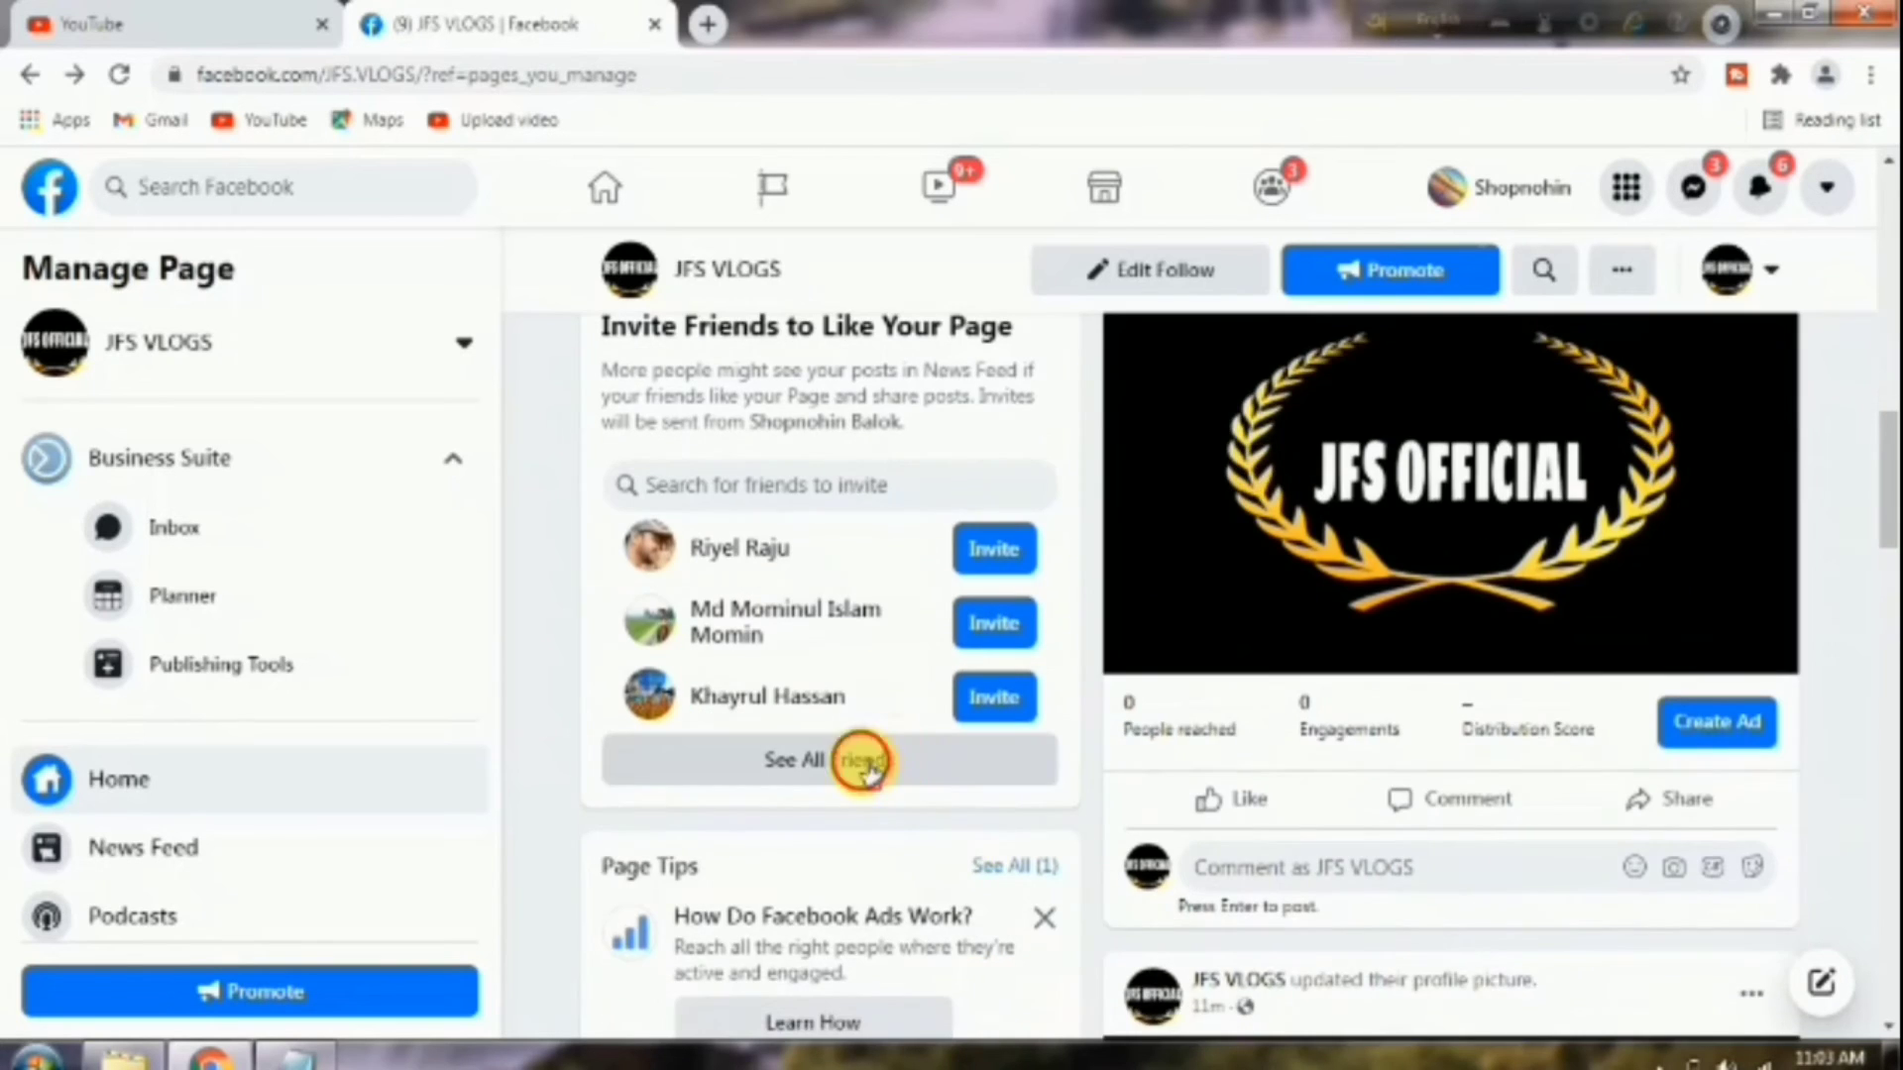
left_click(862, 768)
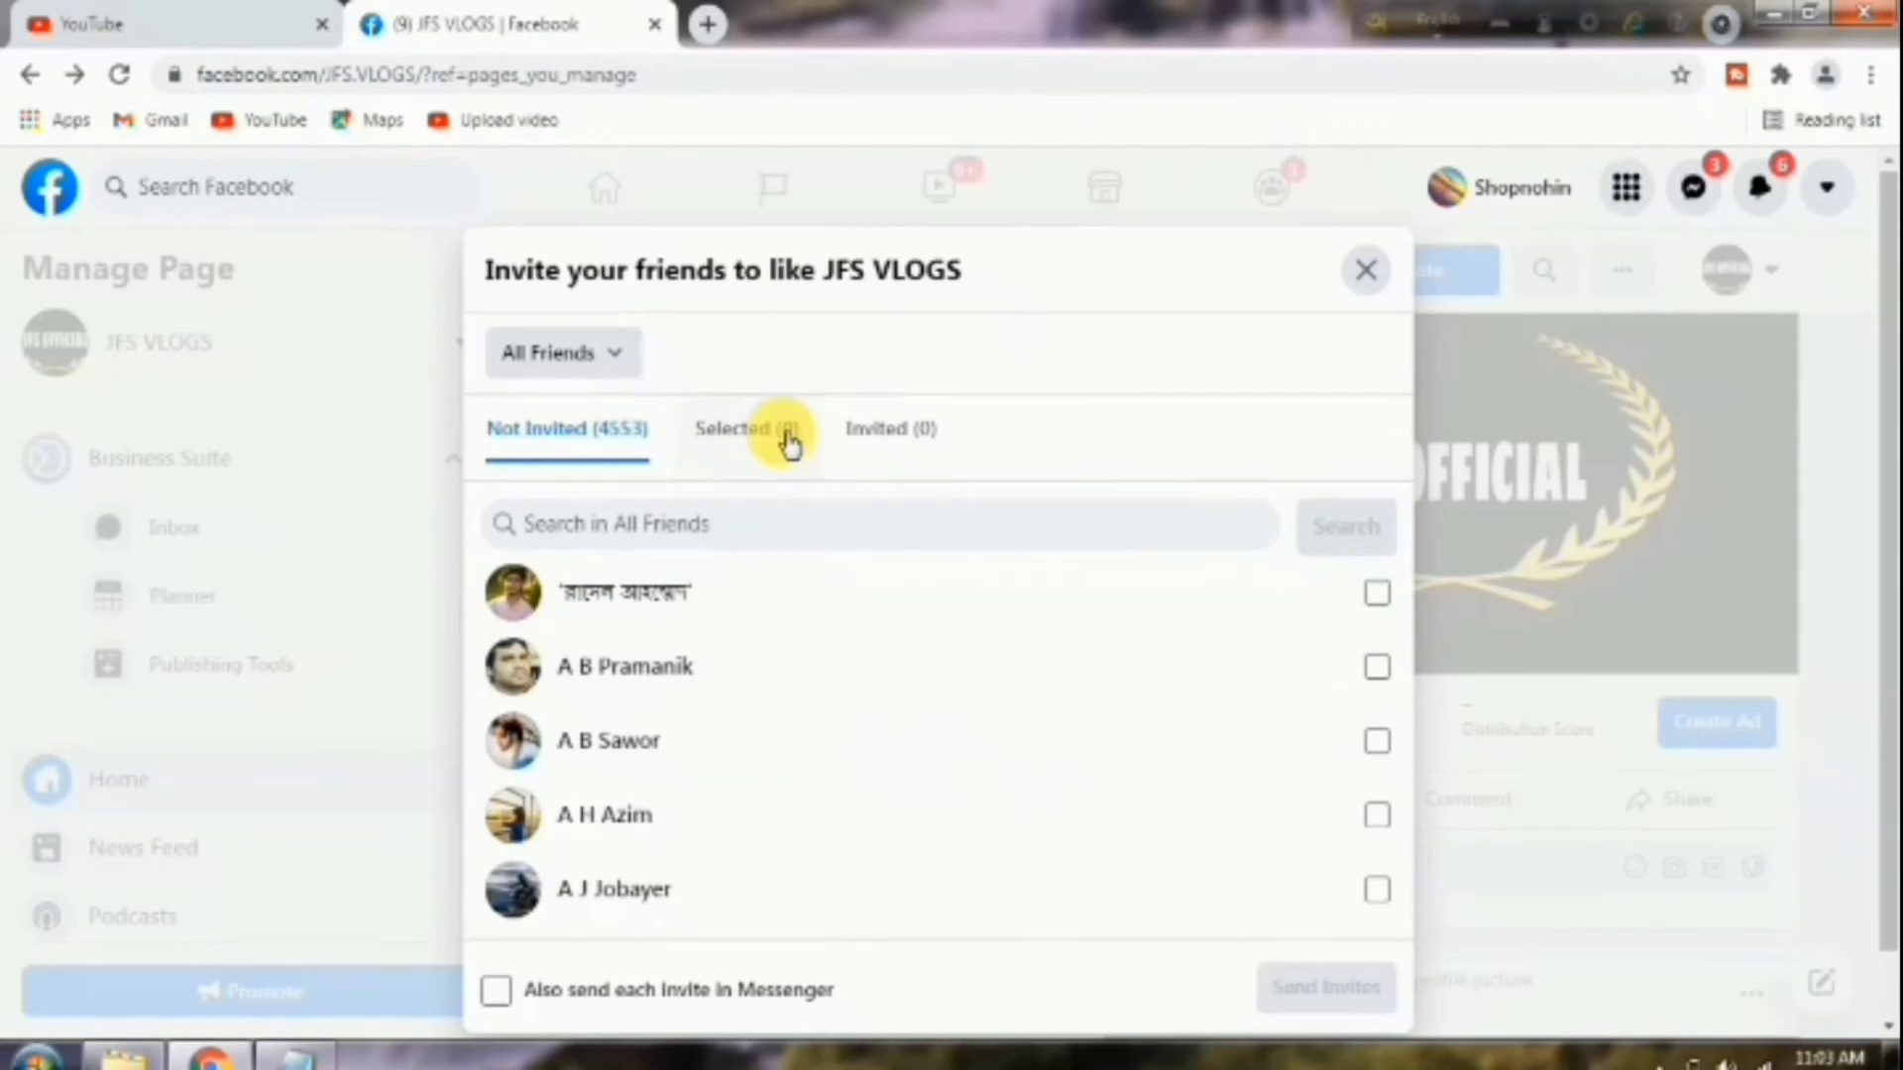
left_click(570, 445)
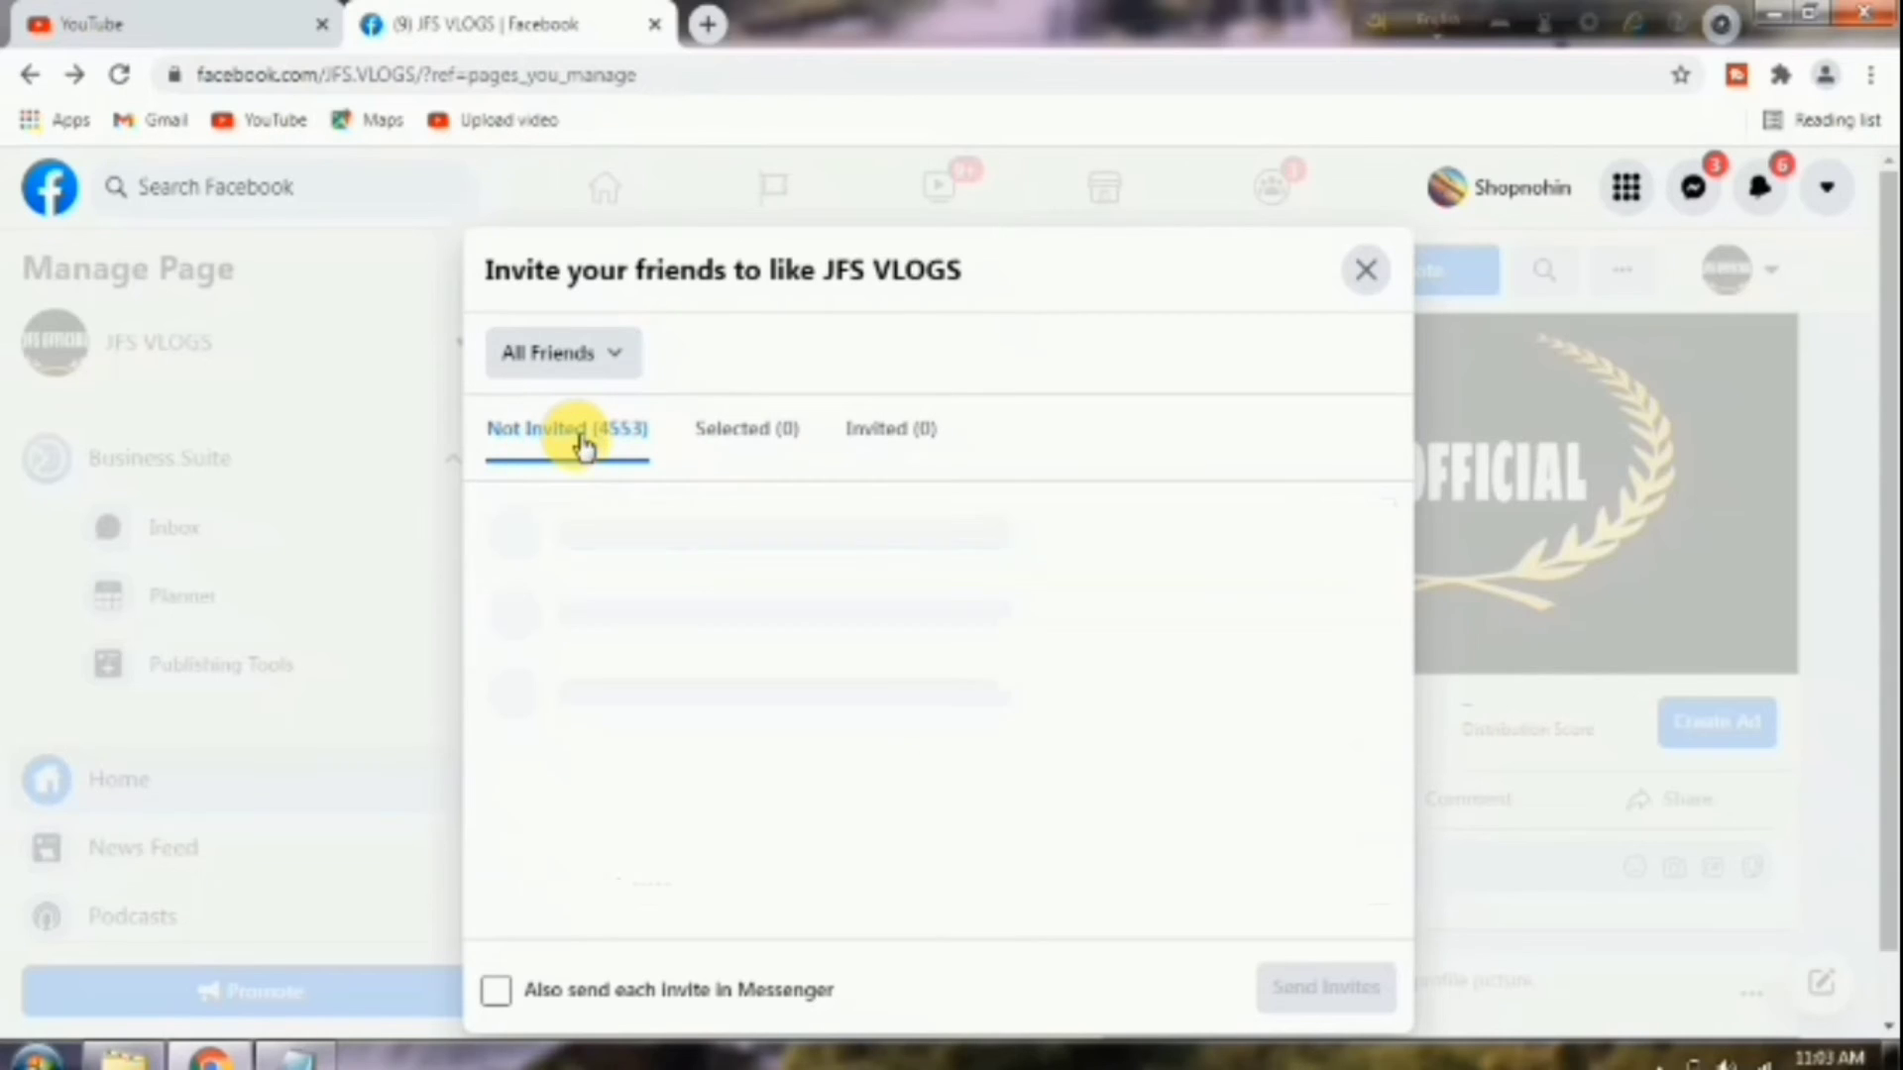
left_click(496, 990)
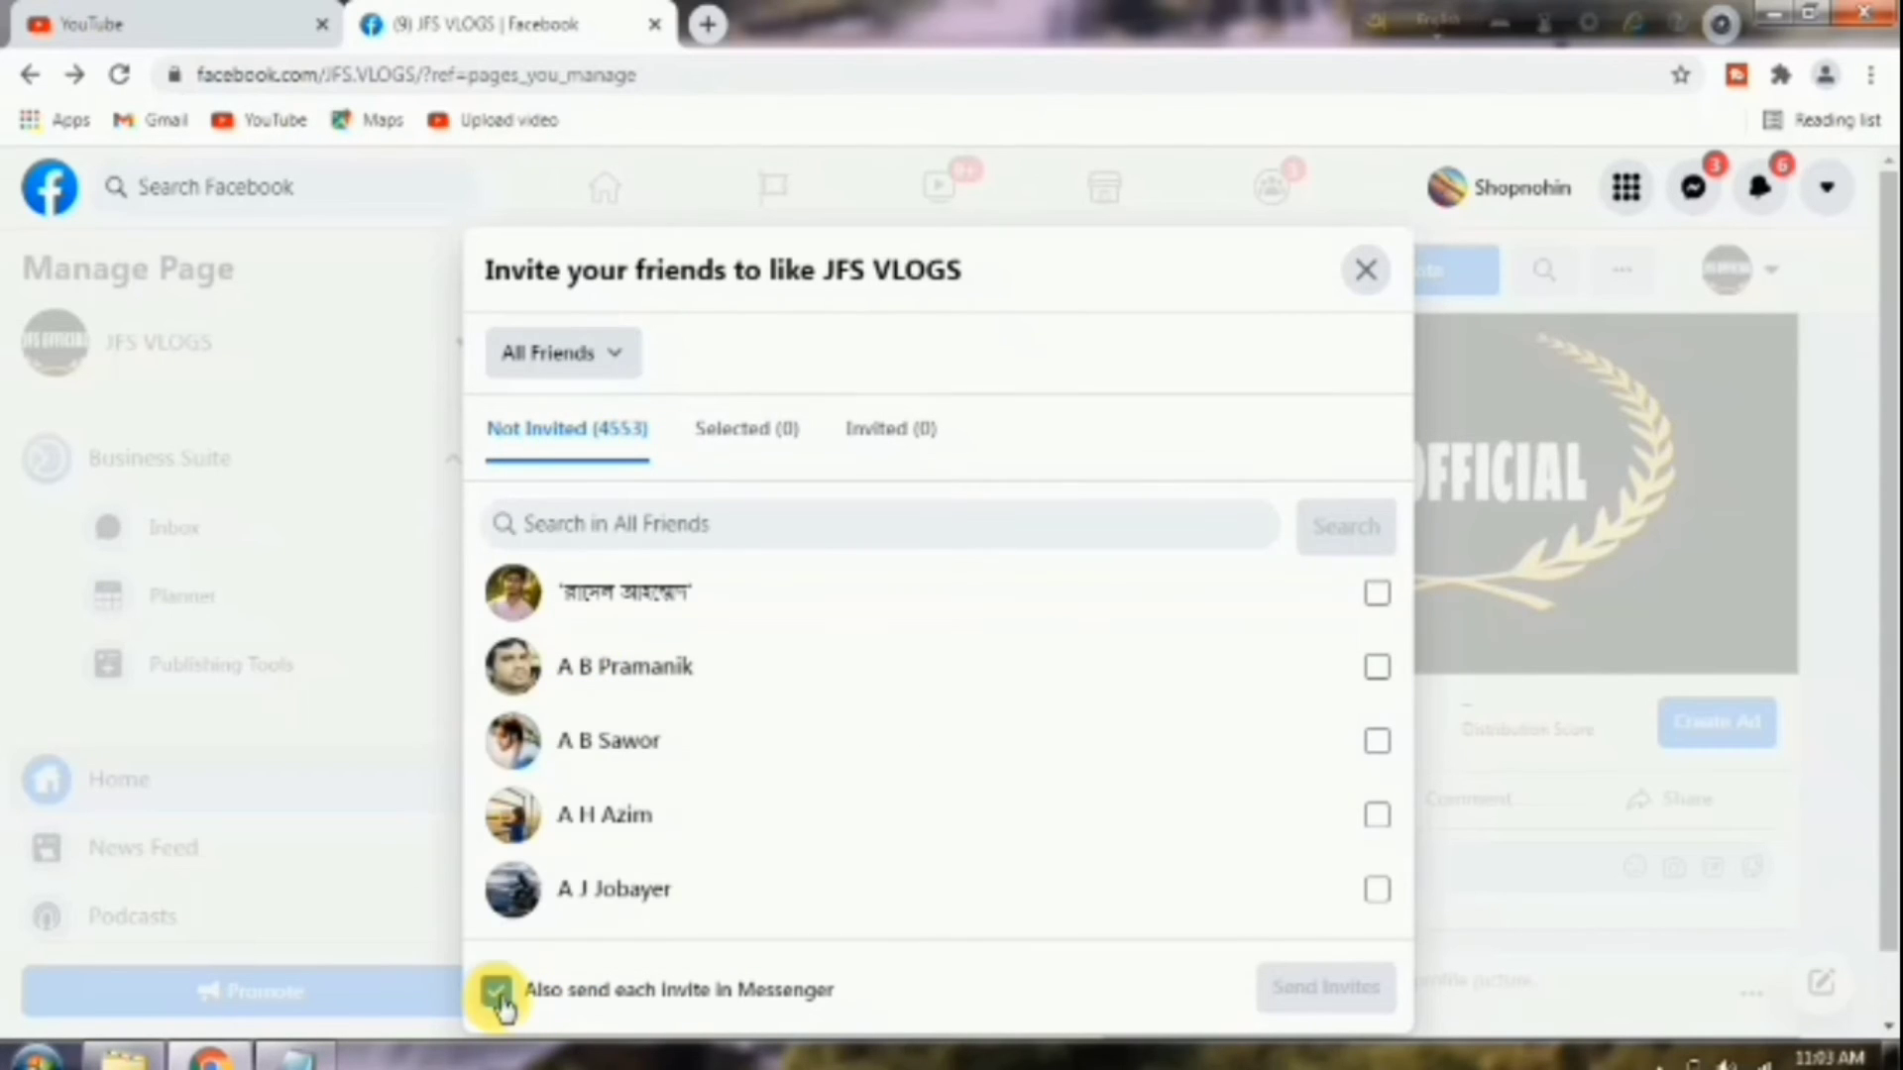
Select five friends and send them the page invitations.
left_click(1377, 519)
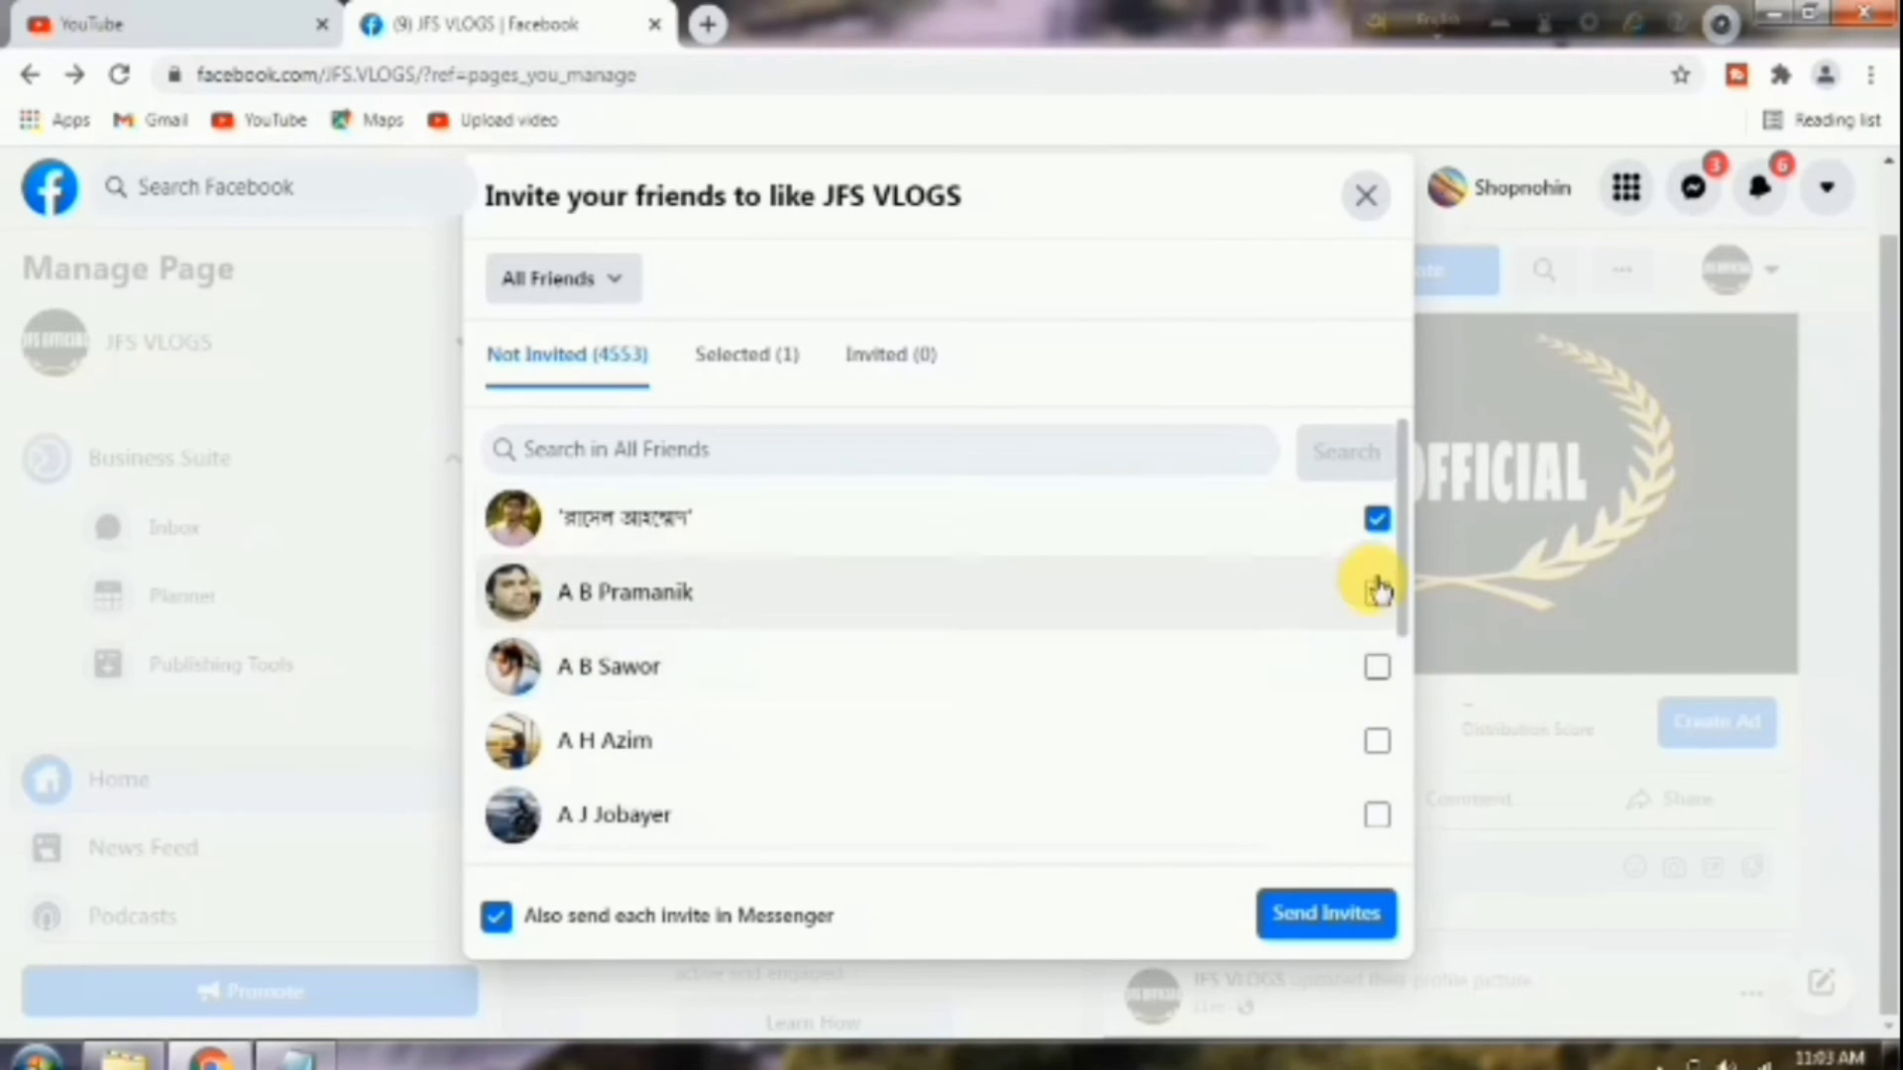
left_click(1375, 592)
left_click(1375, 666)
left_click(1376, 740)
left_click(1376, 813)
left_click(1325, 913)
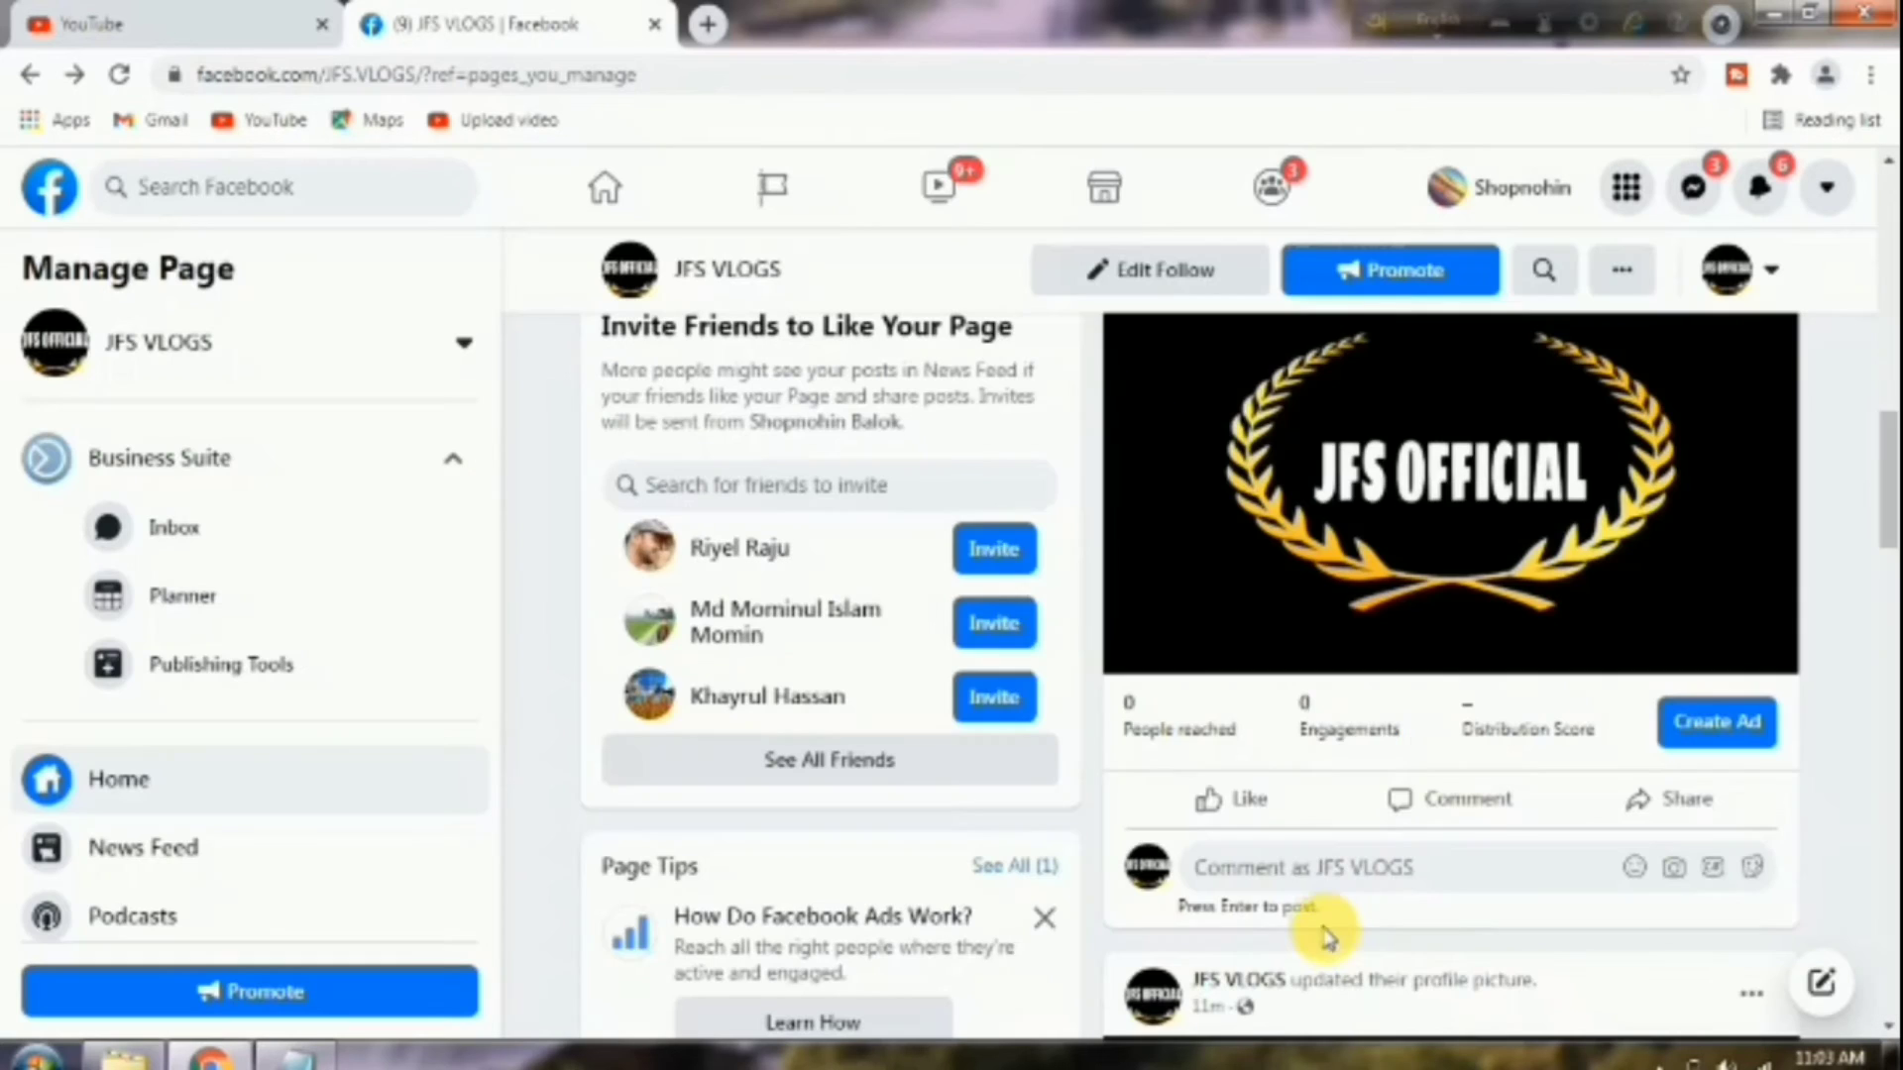
Open Insights from the Manage Page sidebar to view the JFS VLOGS overview.
scroll(1080, 555, "up", 8)
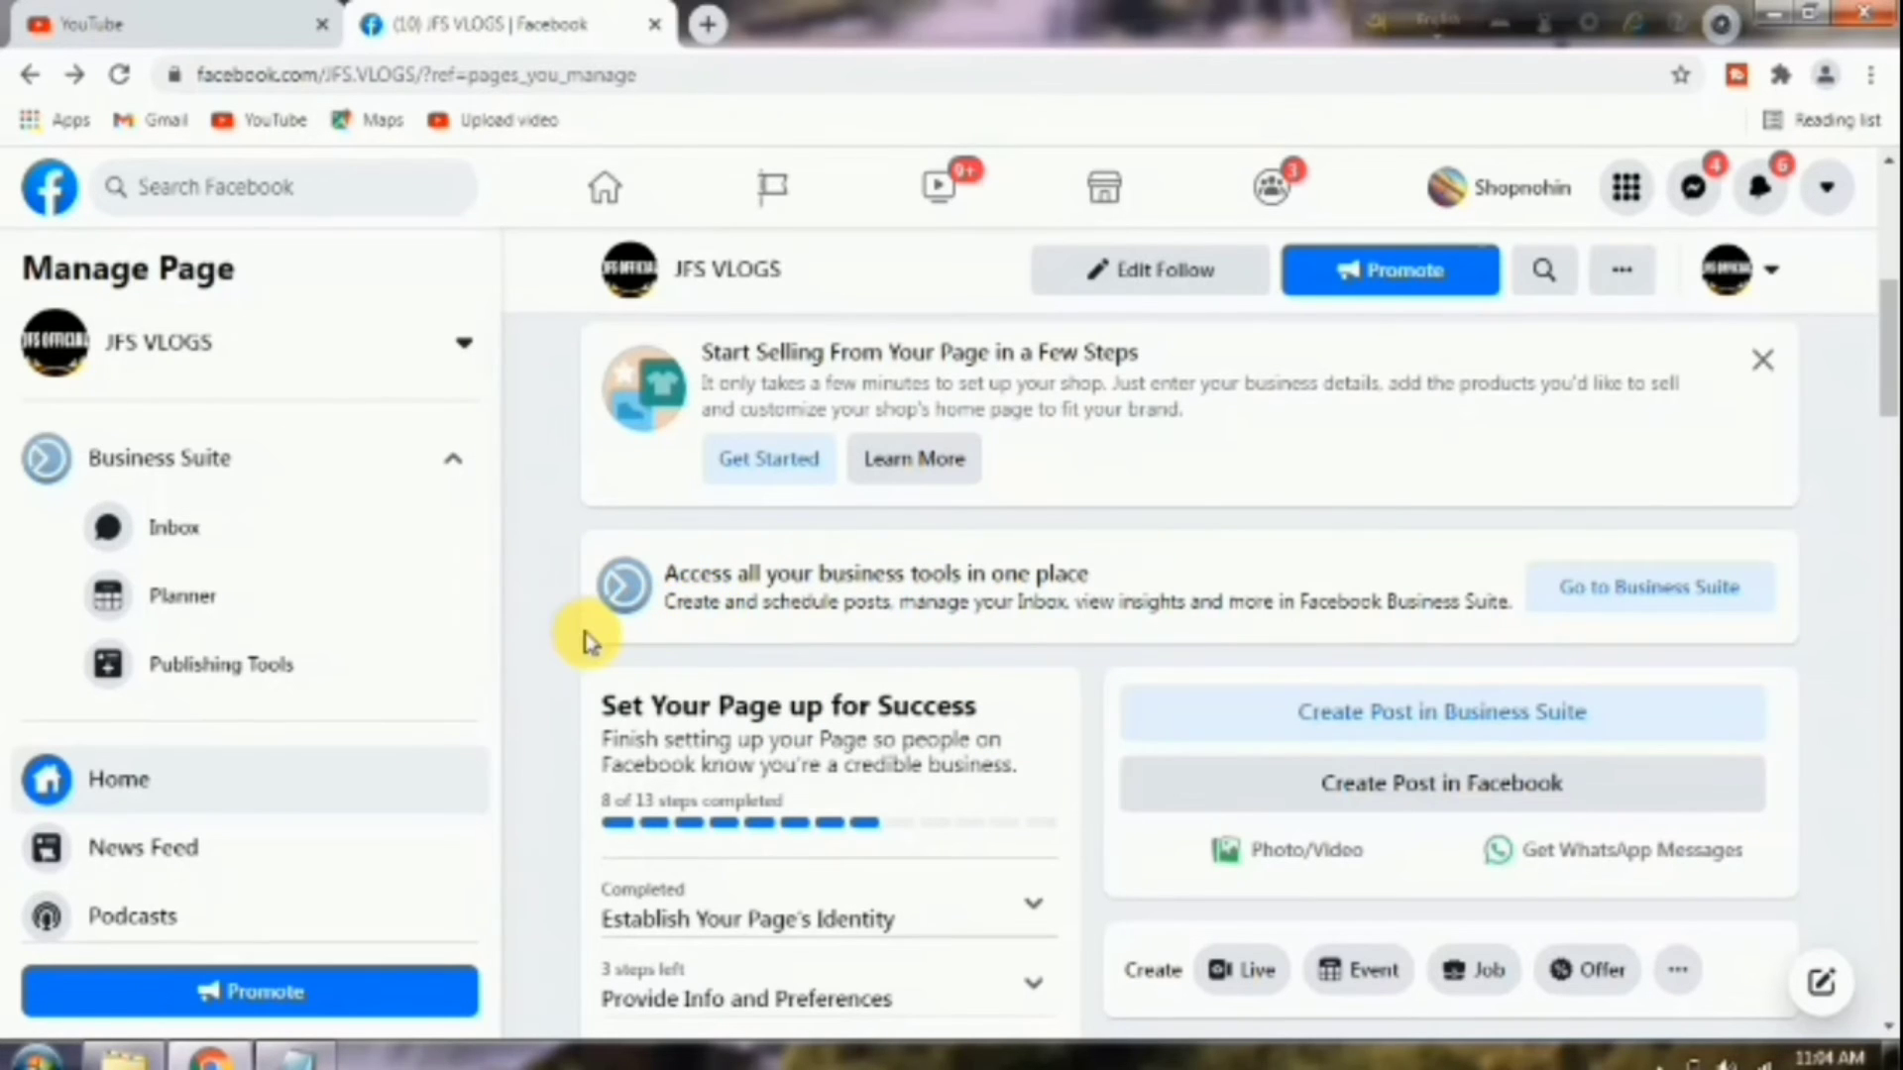
scroll(559, 636, "down", 4)
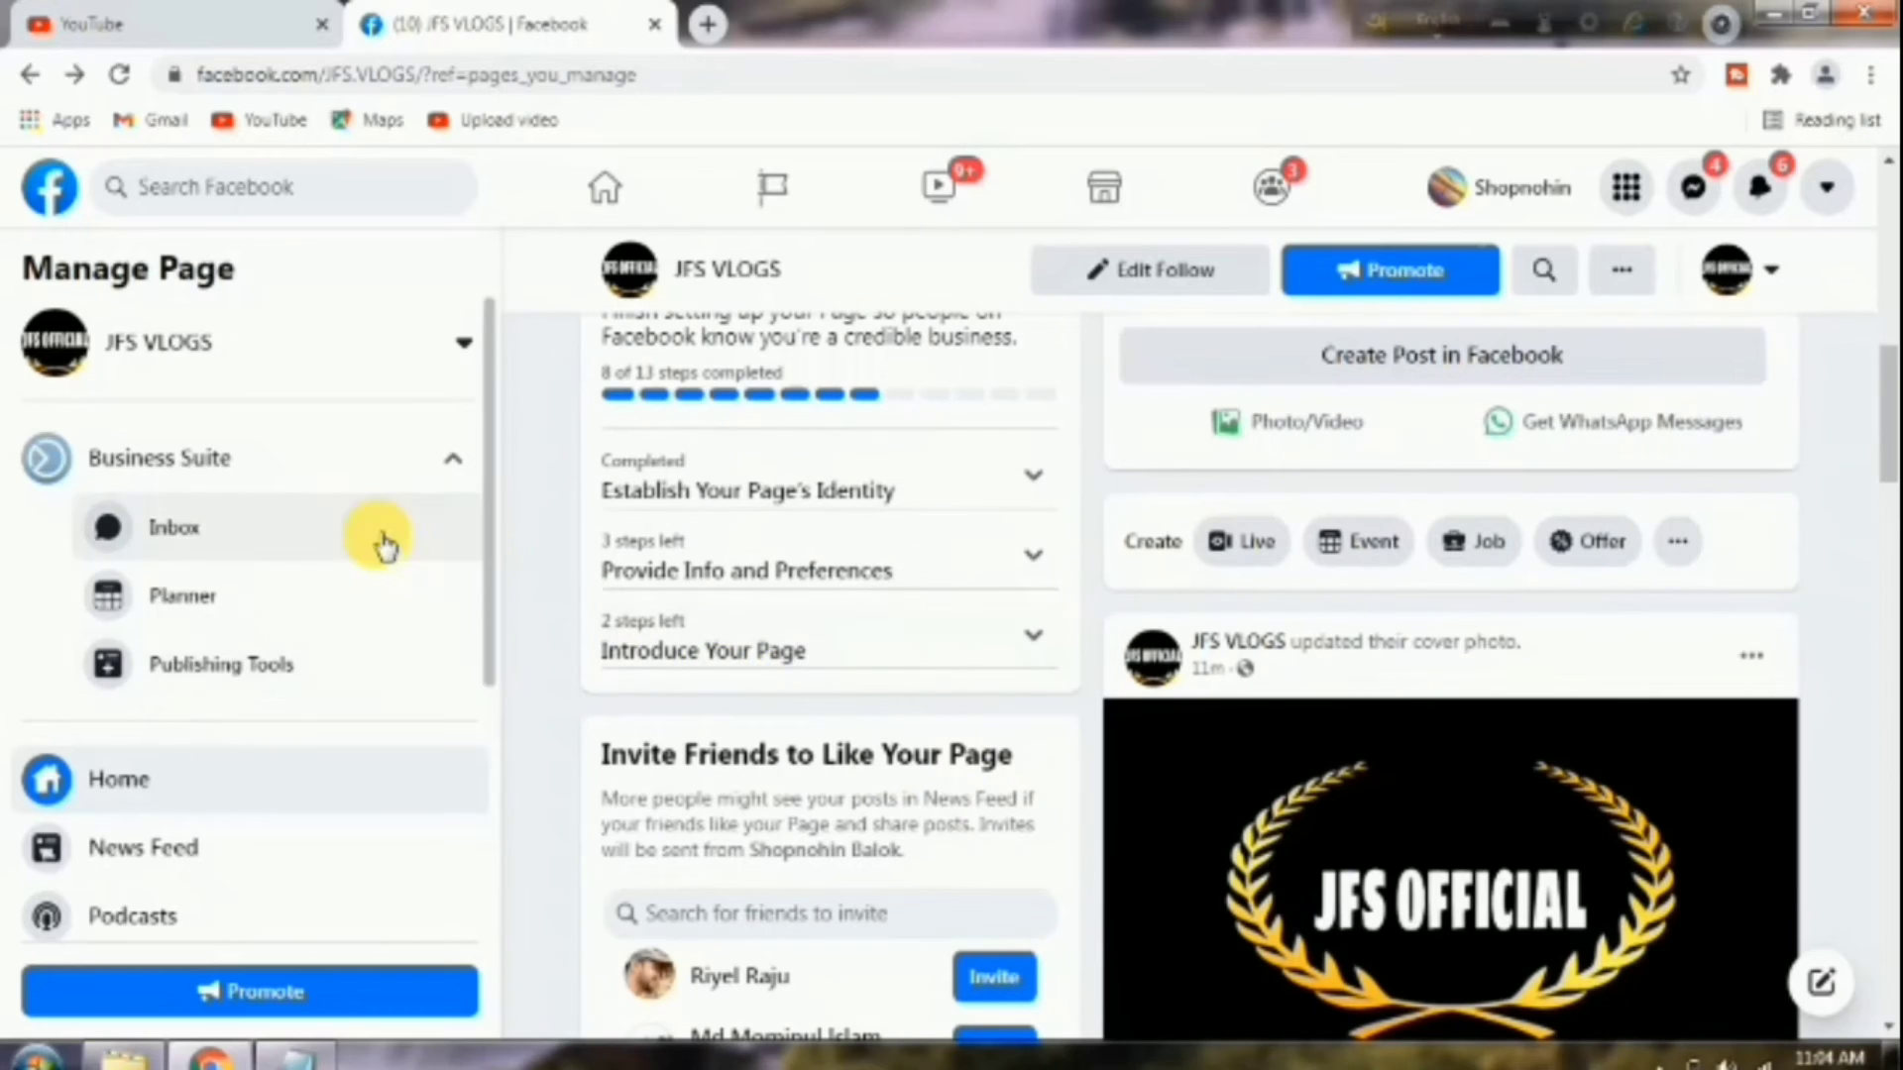
scroll(383, 539, "down", 4)
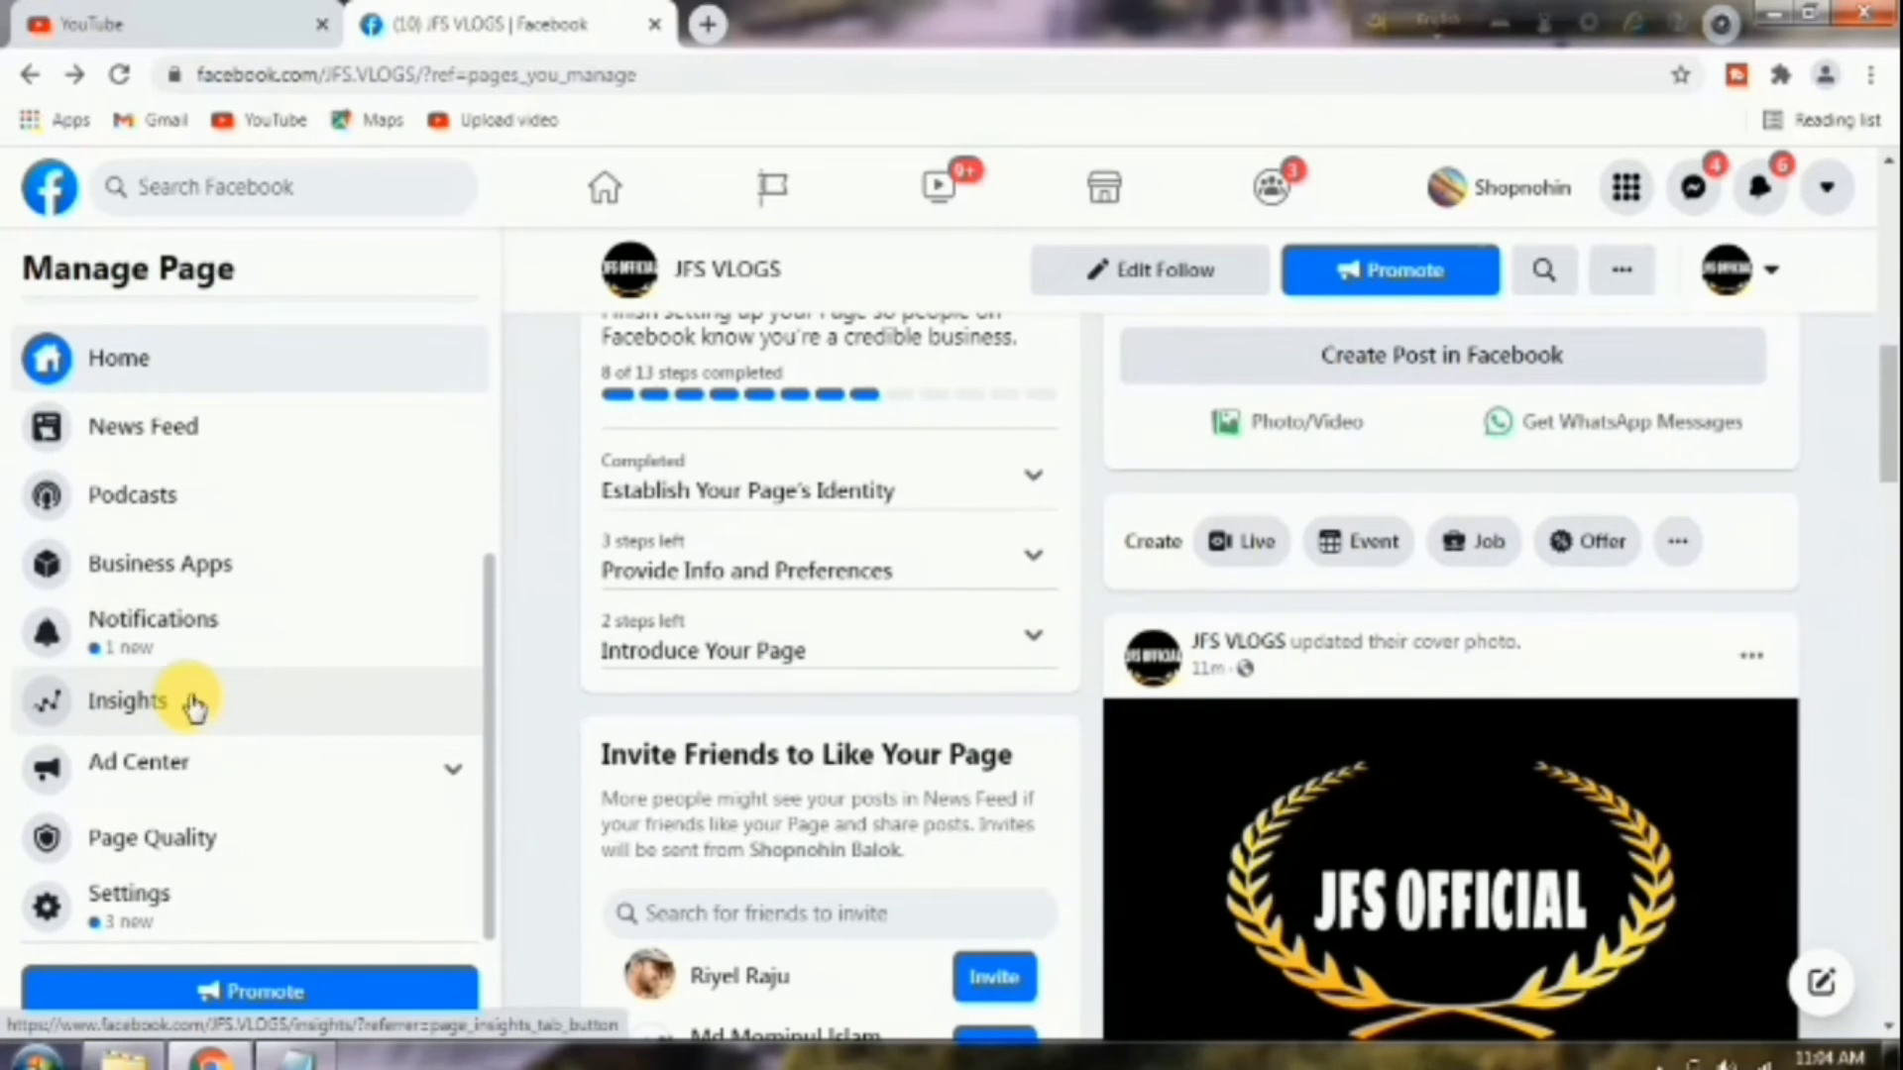
left_click(144, 709)
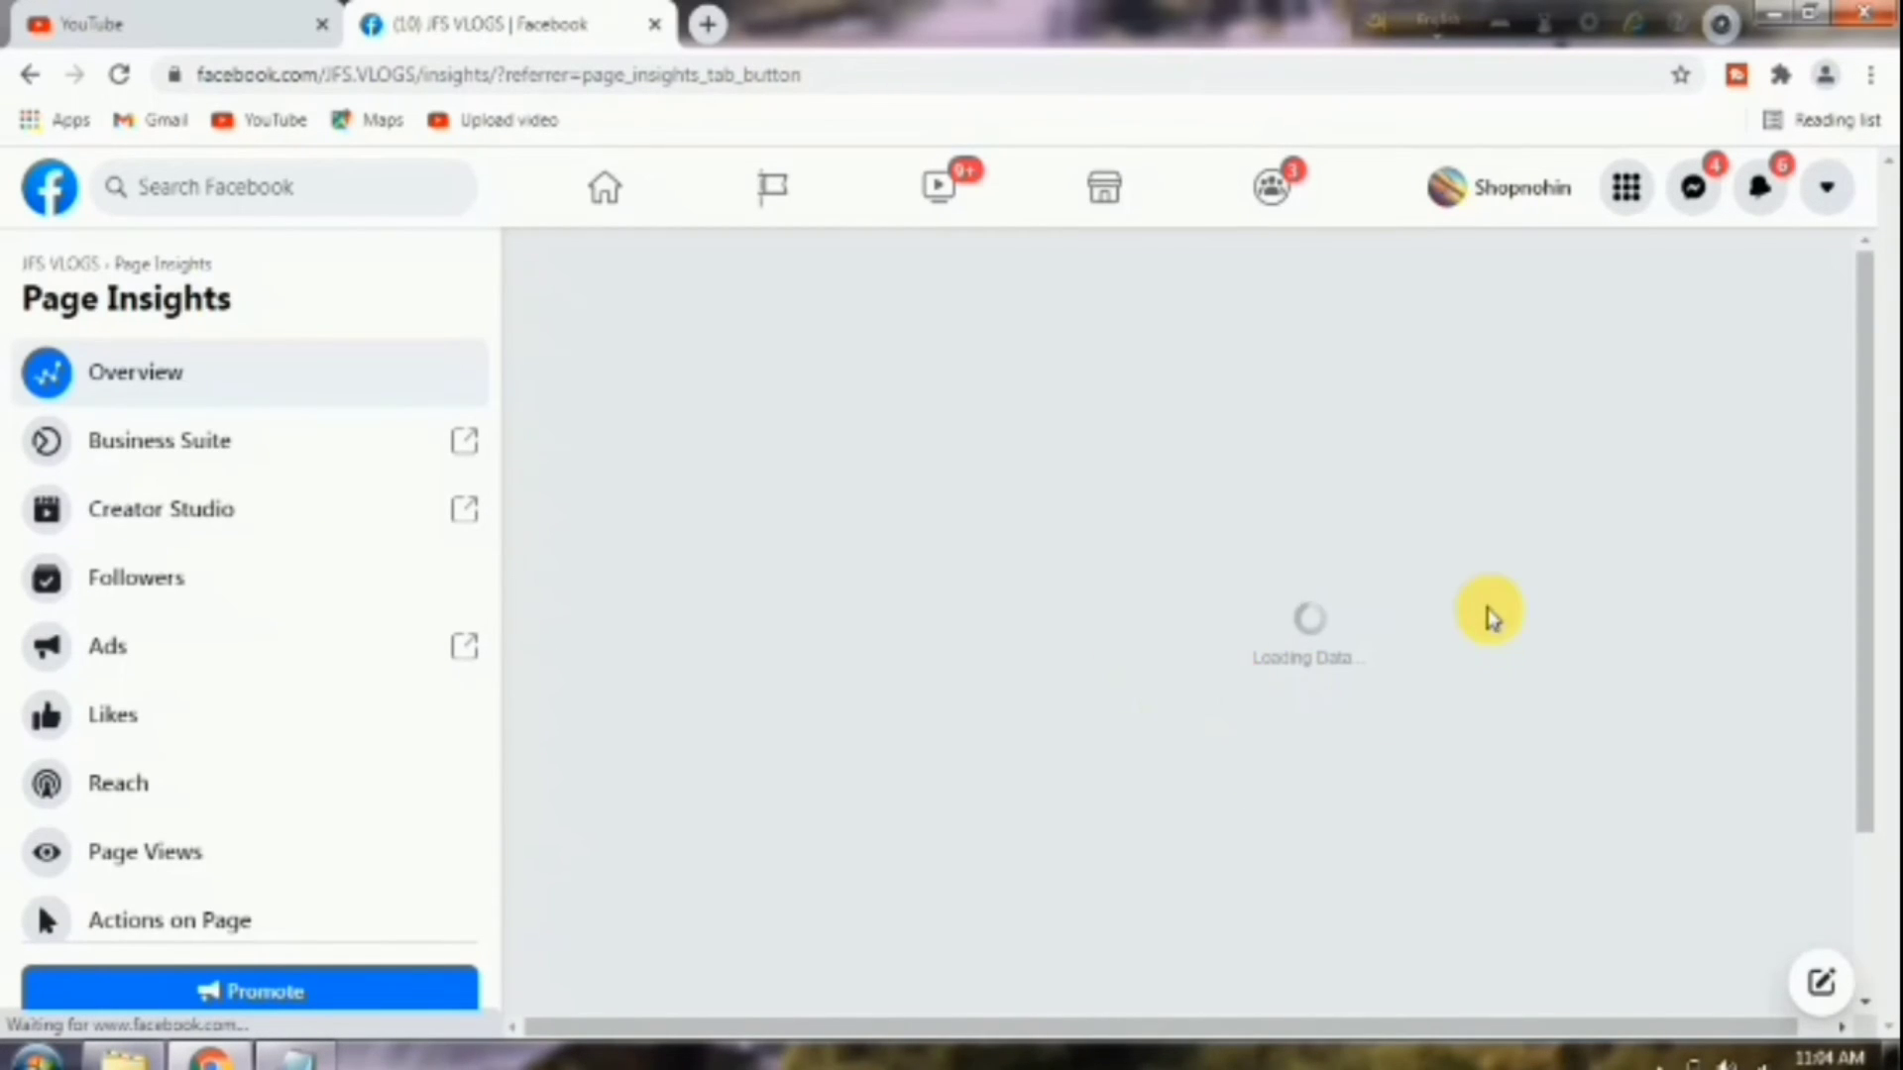
Bring up JFS VLOGS's video insights in Creator Studio, keeping the same page selected.
left_click(222, 518)
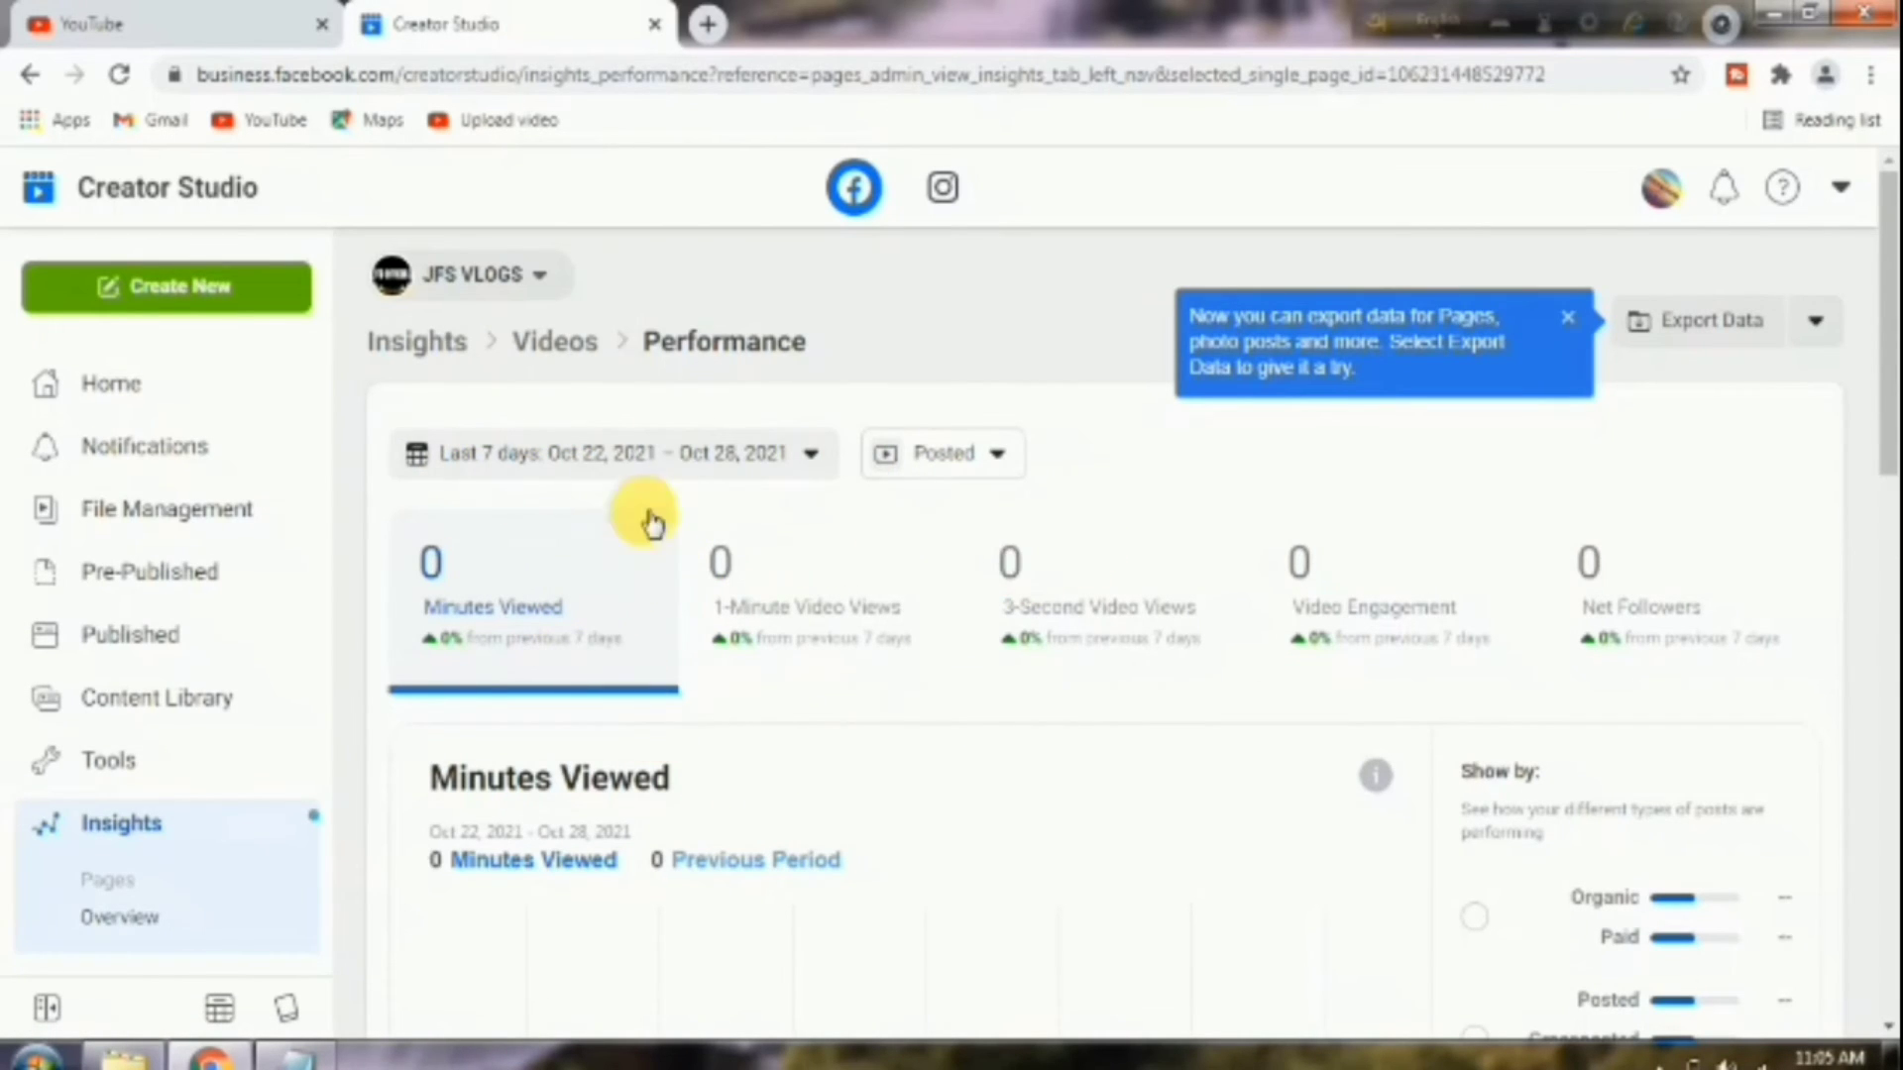
scroll(1097, 658, "down", 1)
scroll(1097, 659, "down", 4)
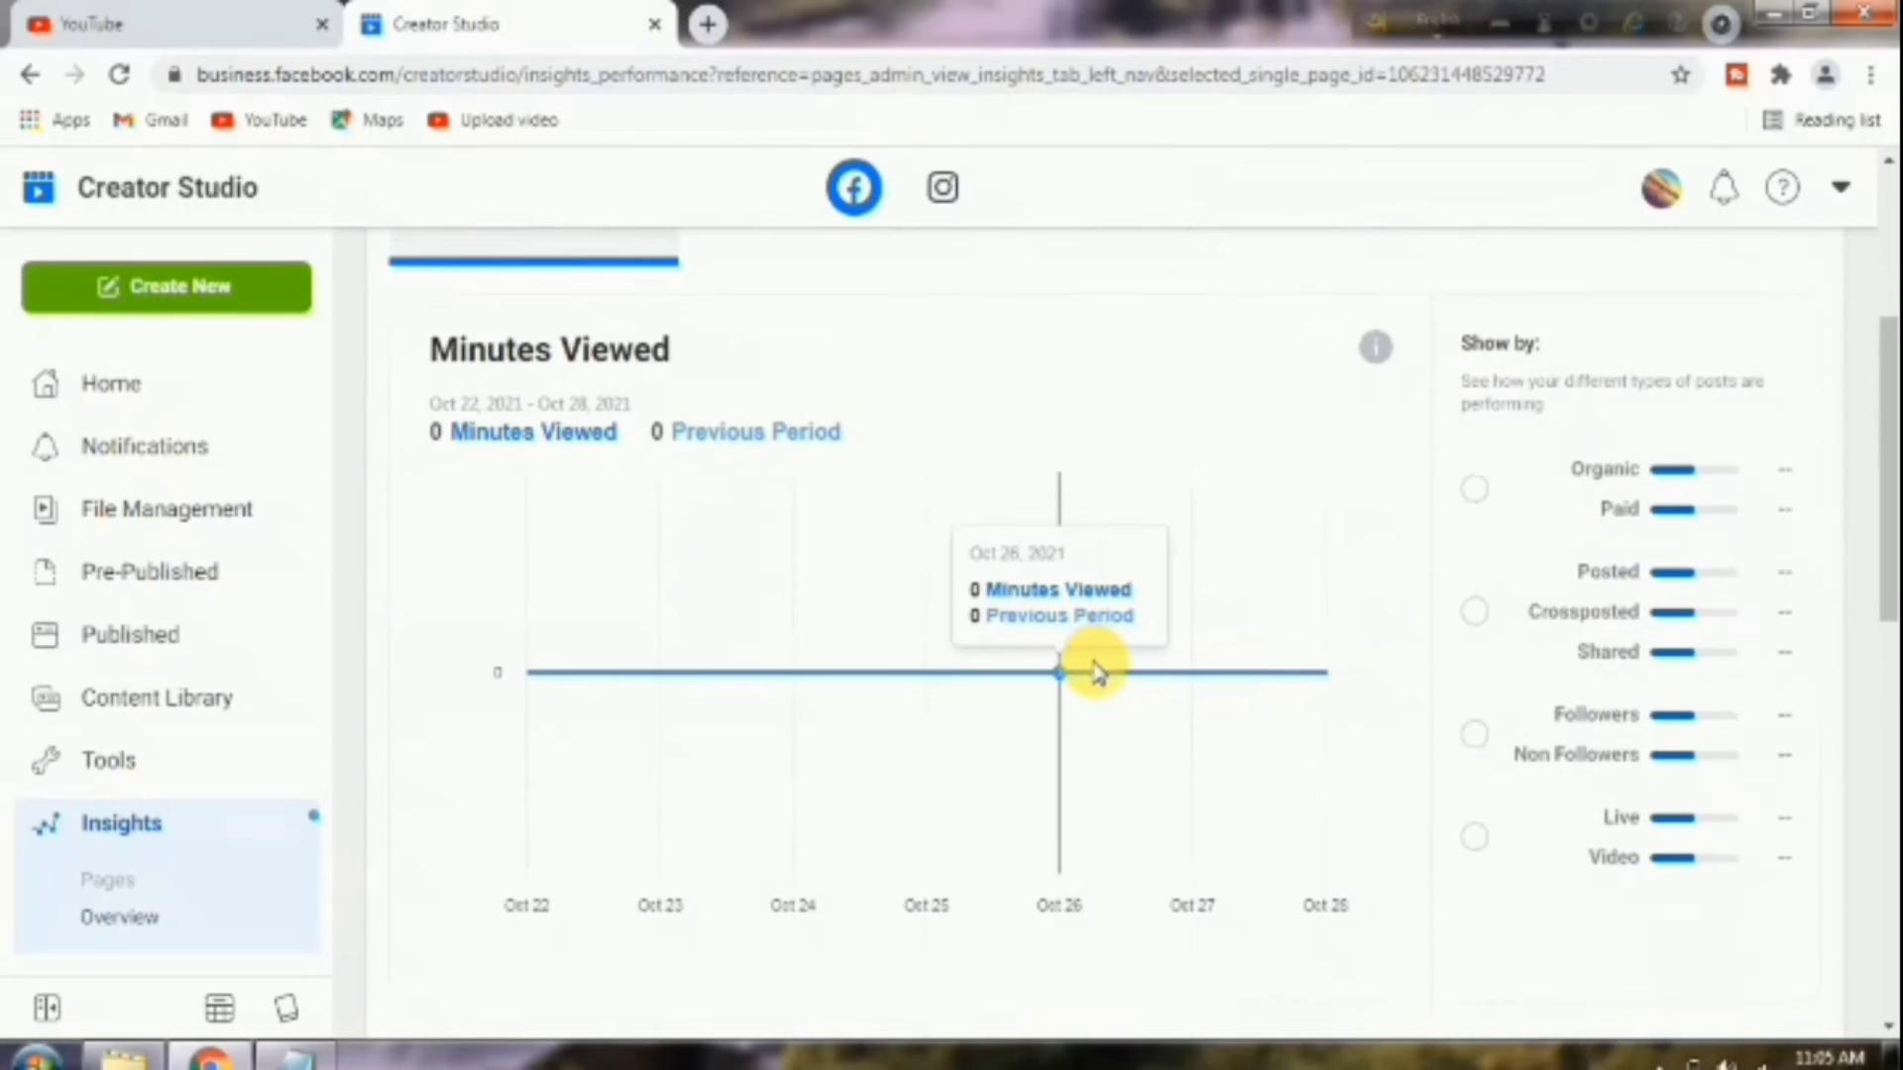
scroll(1091, 667, "up", 4)
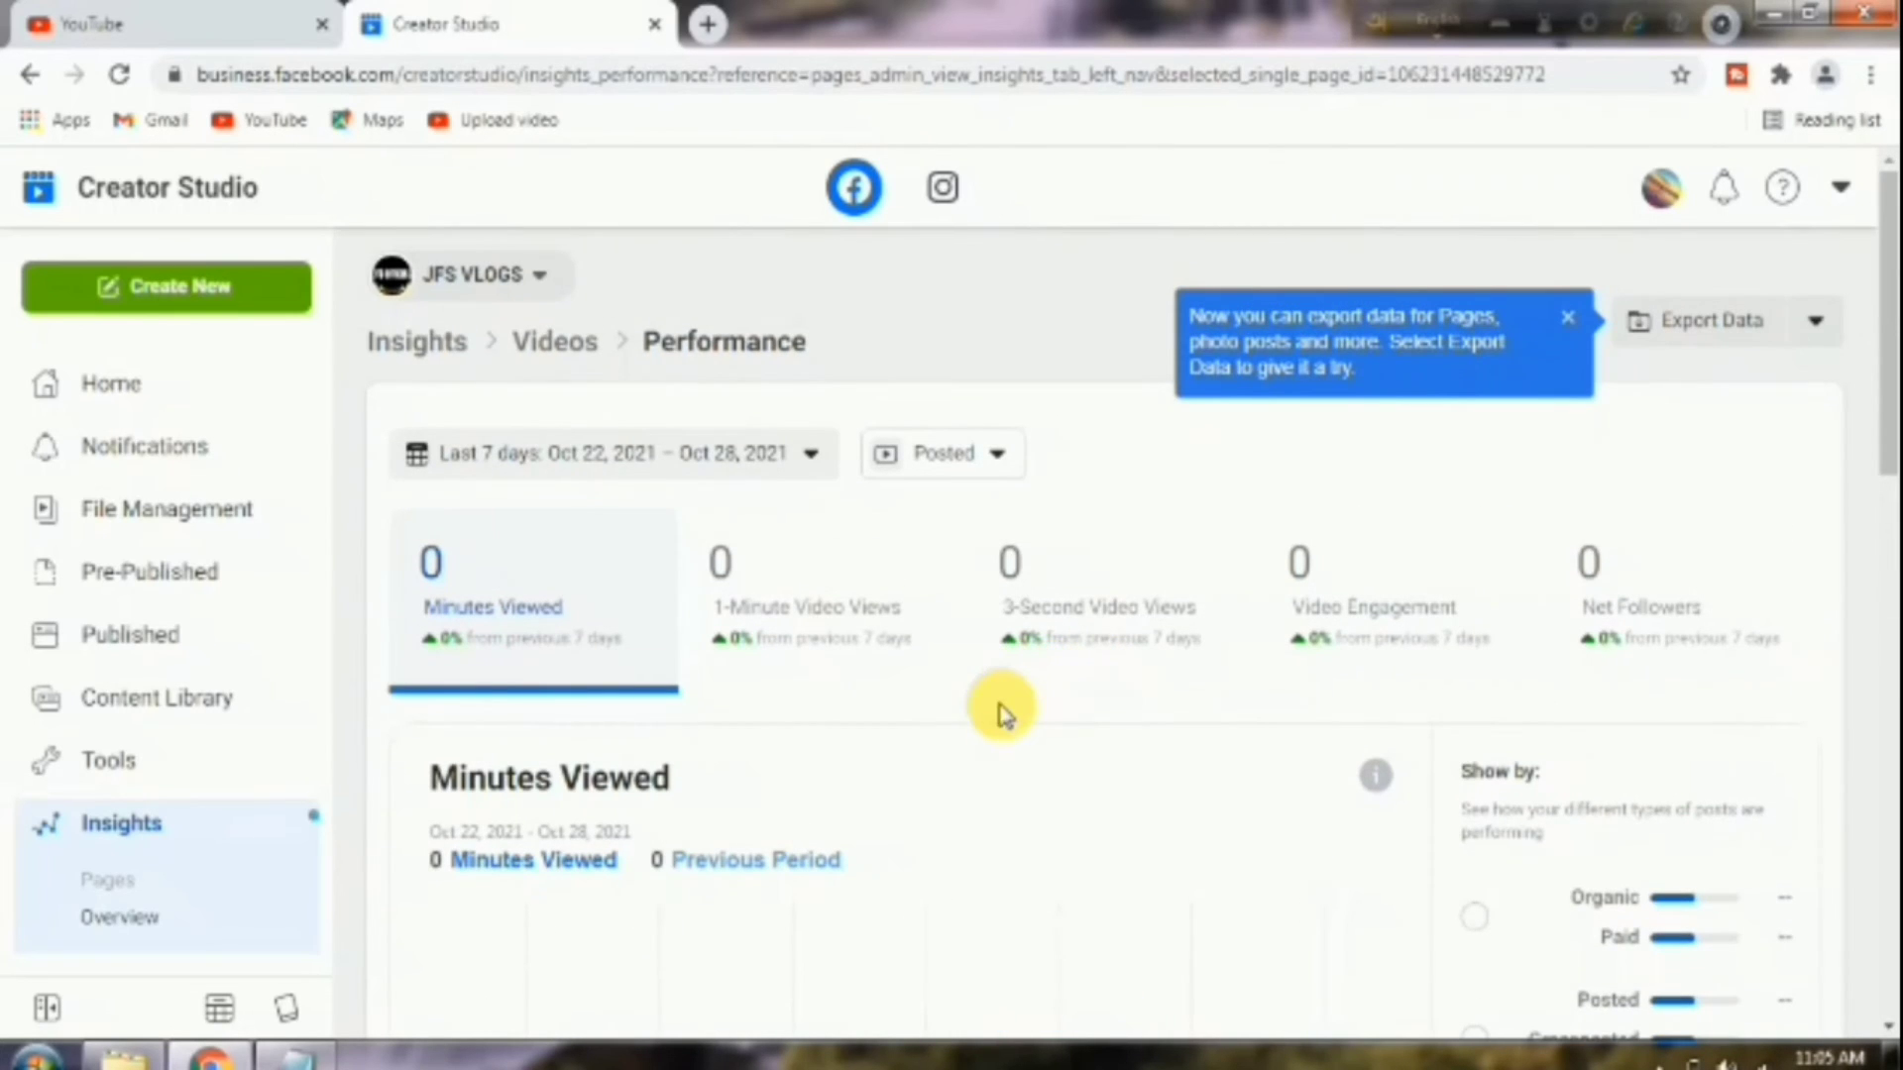
left_click(548, 289)
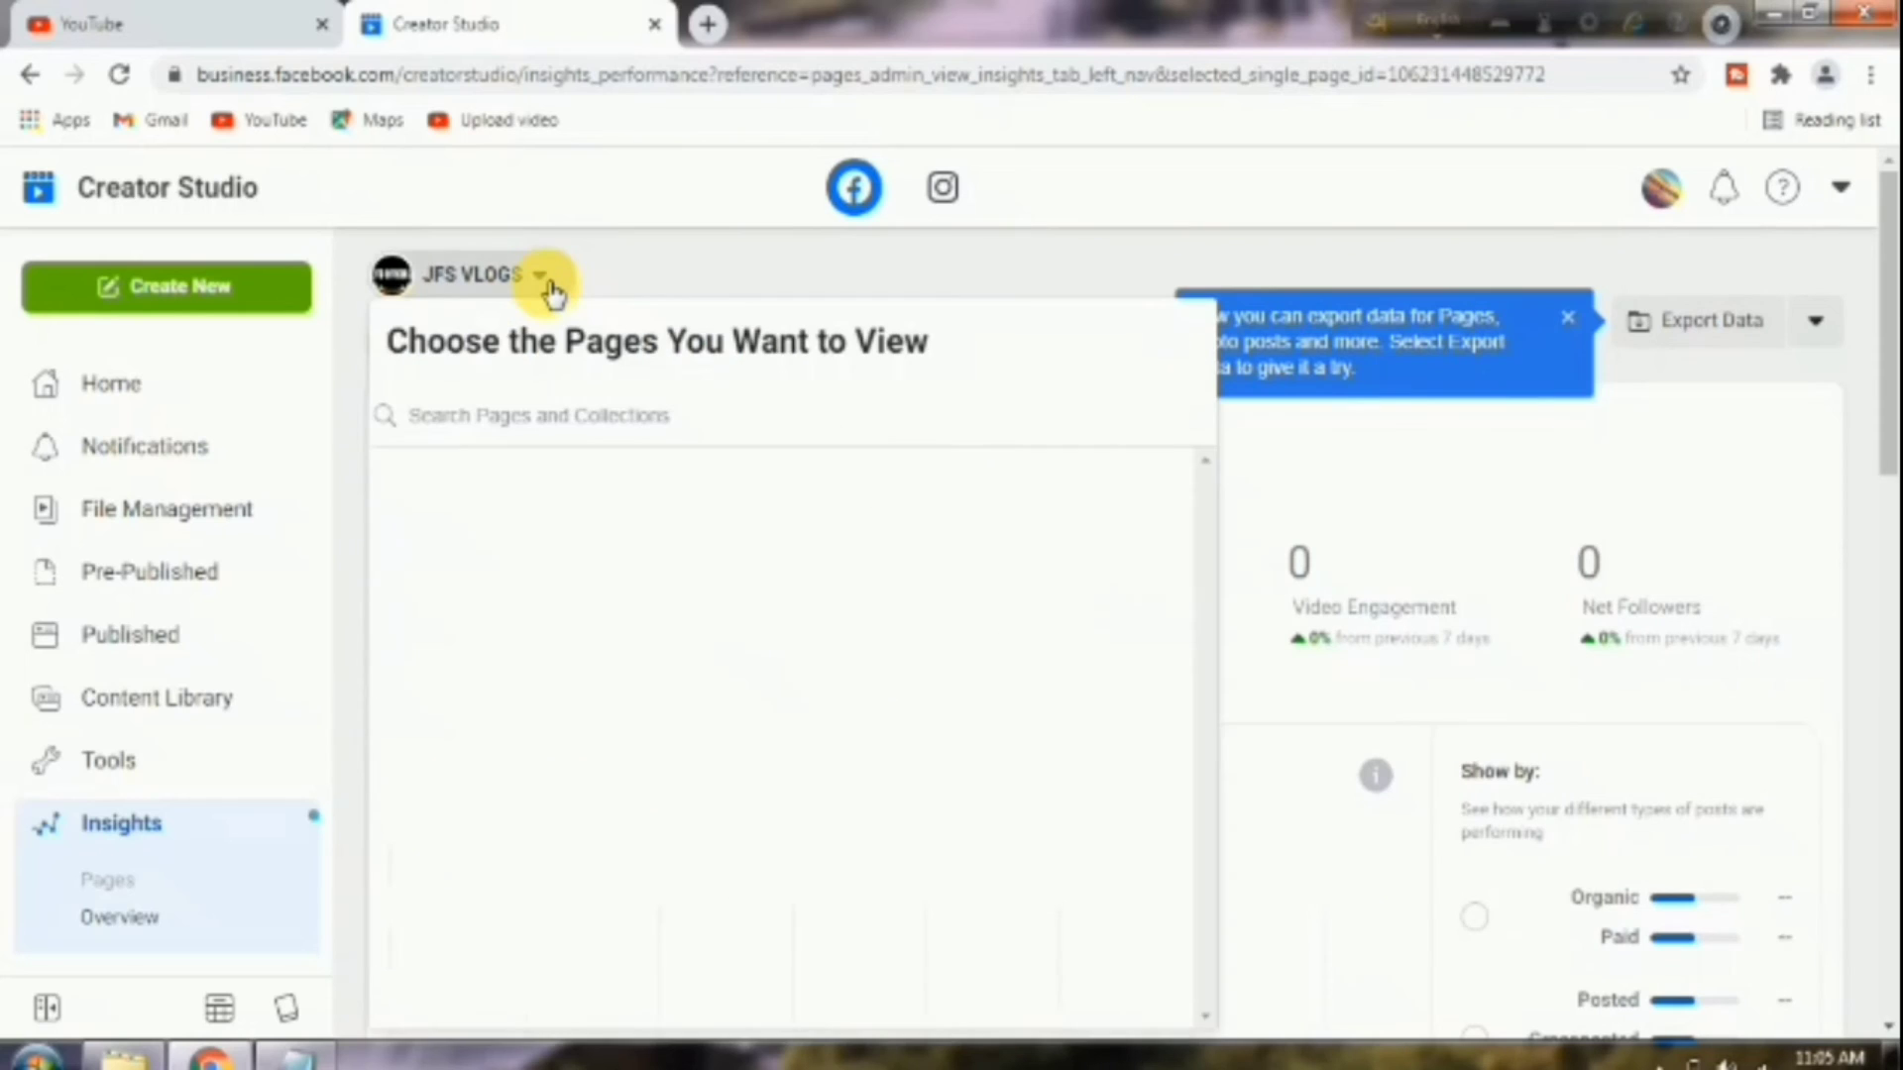
left_click(551, 292)
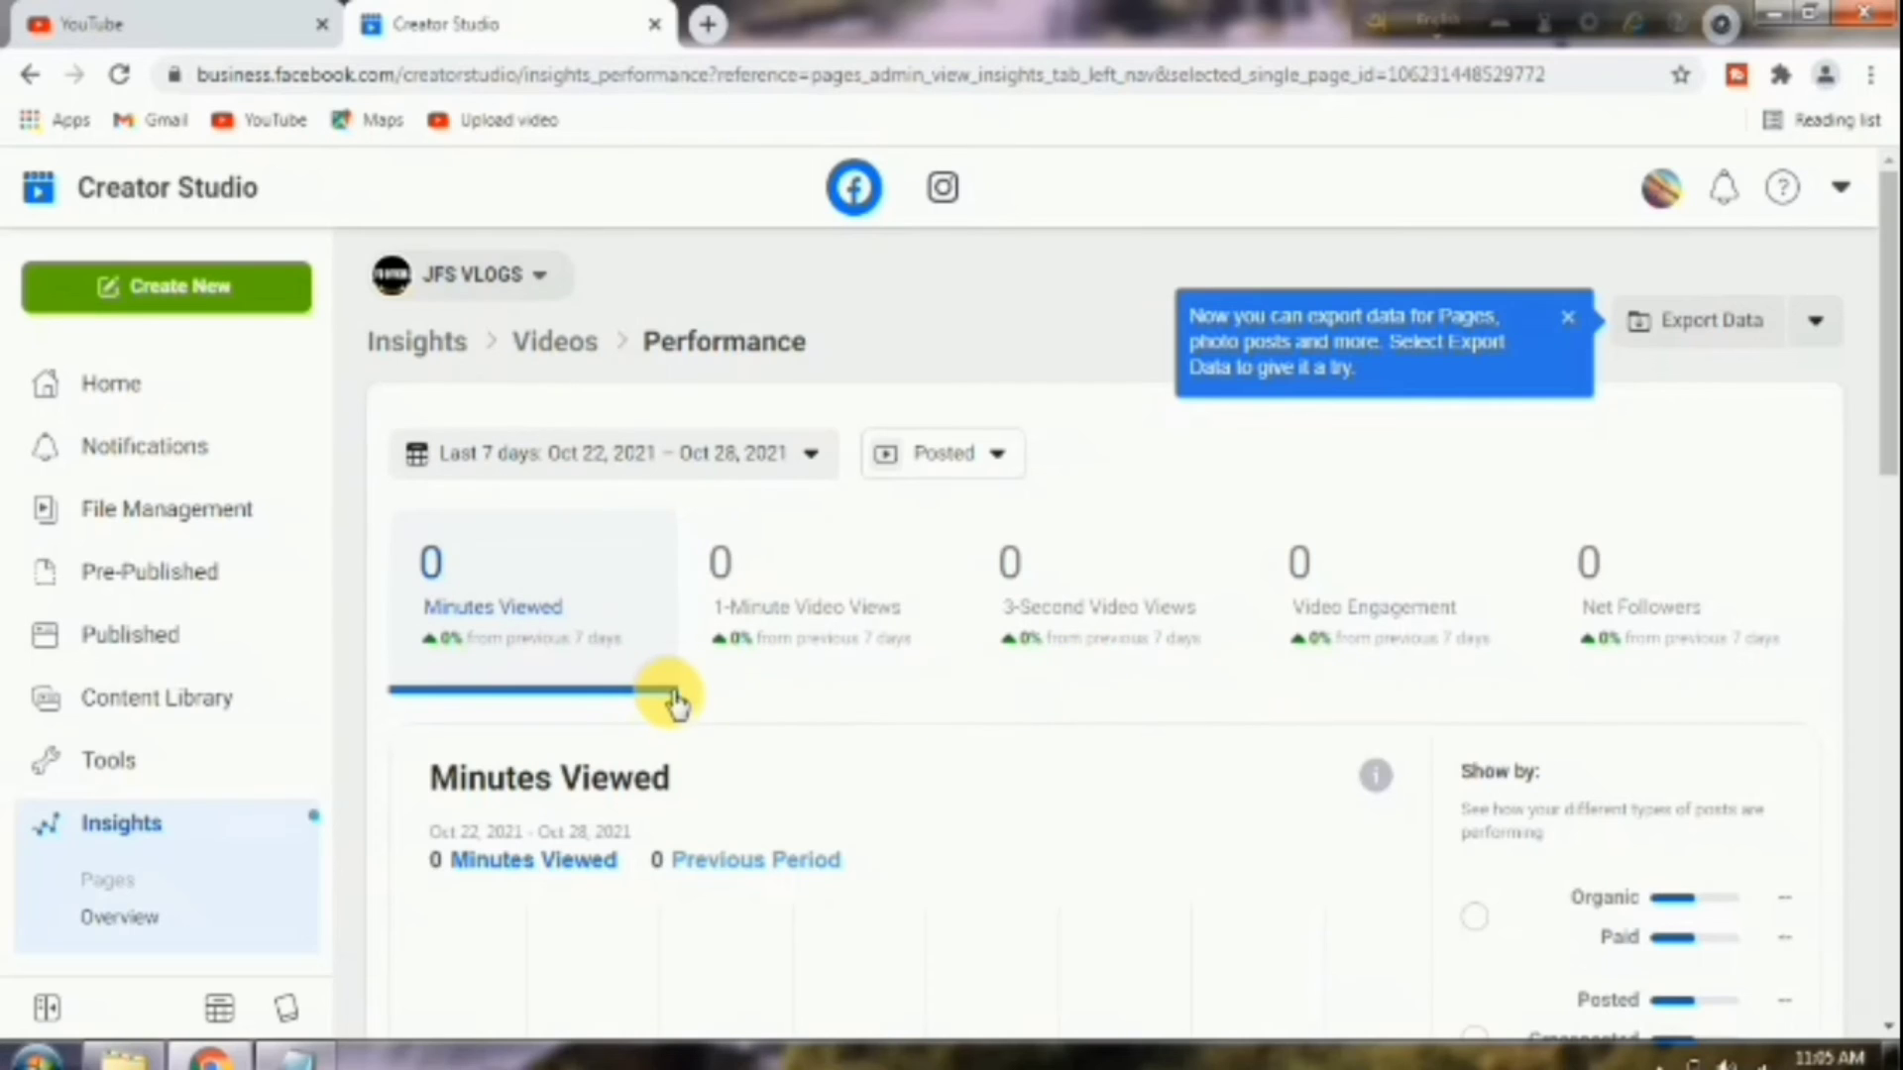
Go to the Monetization section in the Creator Studio sidebar.
scroll(204, 776, "down", 3)
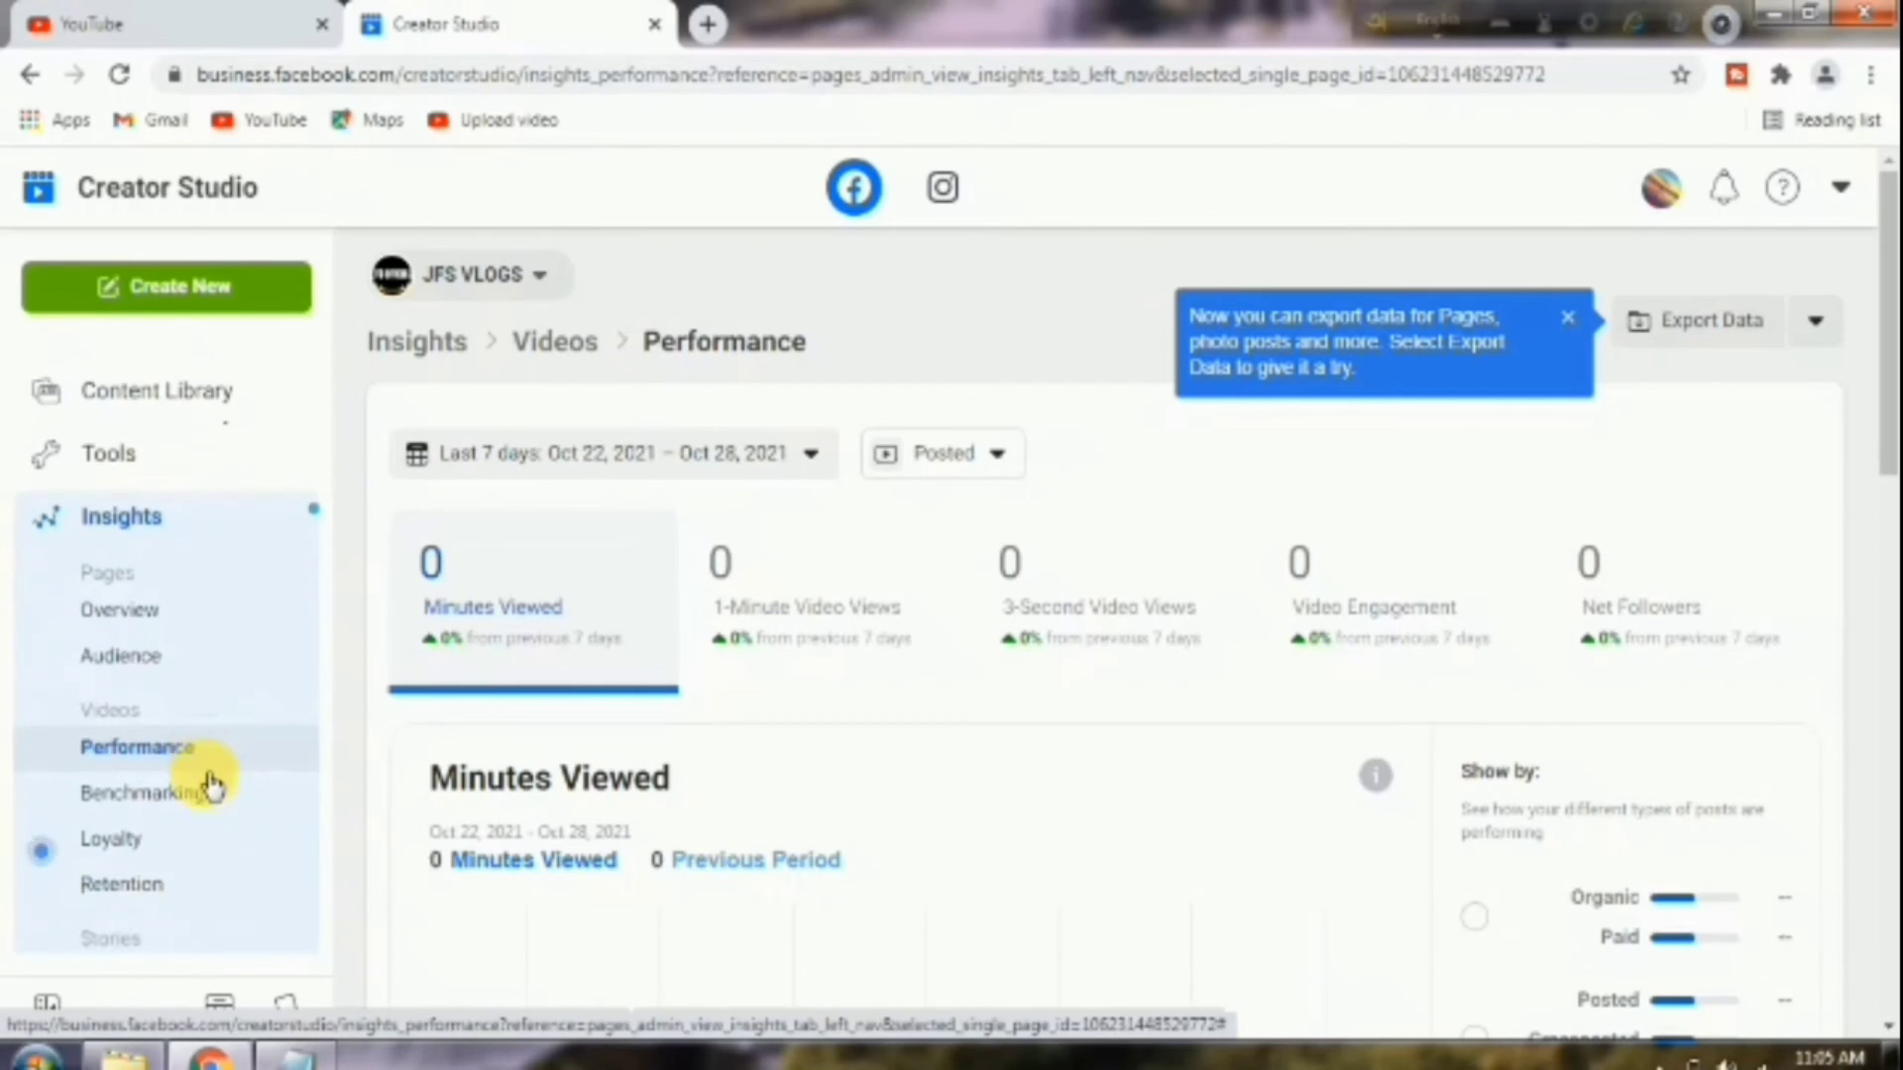
scroll(210, 787, "down", 3)
scroll(216, 778, "down", 2)
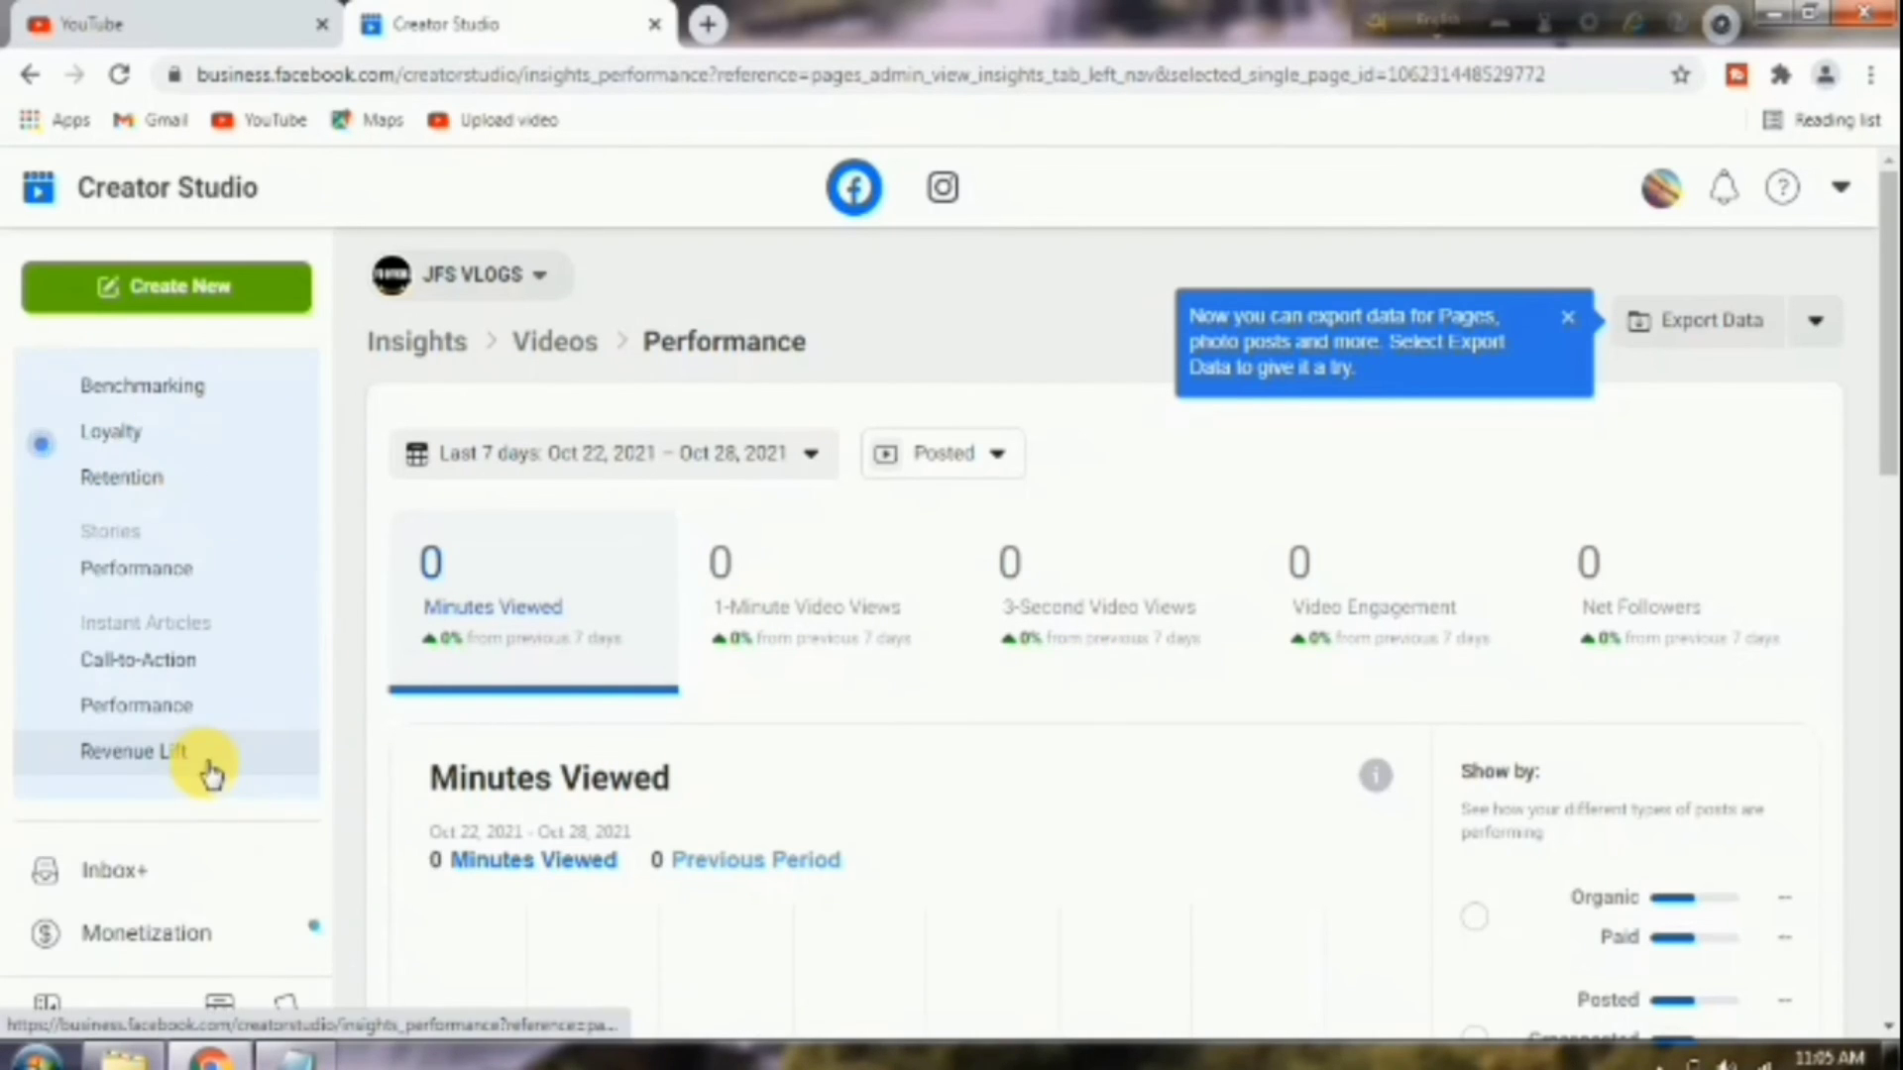
scroll(210, 778, "down", 2)
left_click(179, 792)
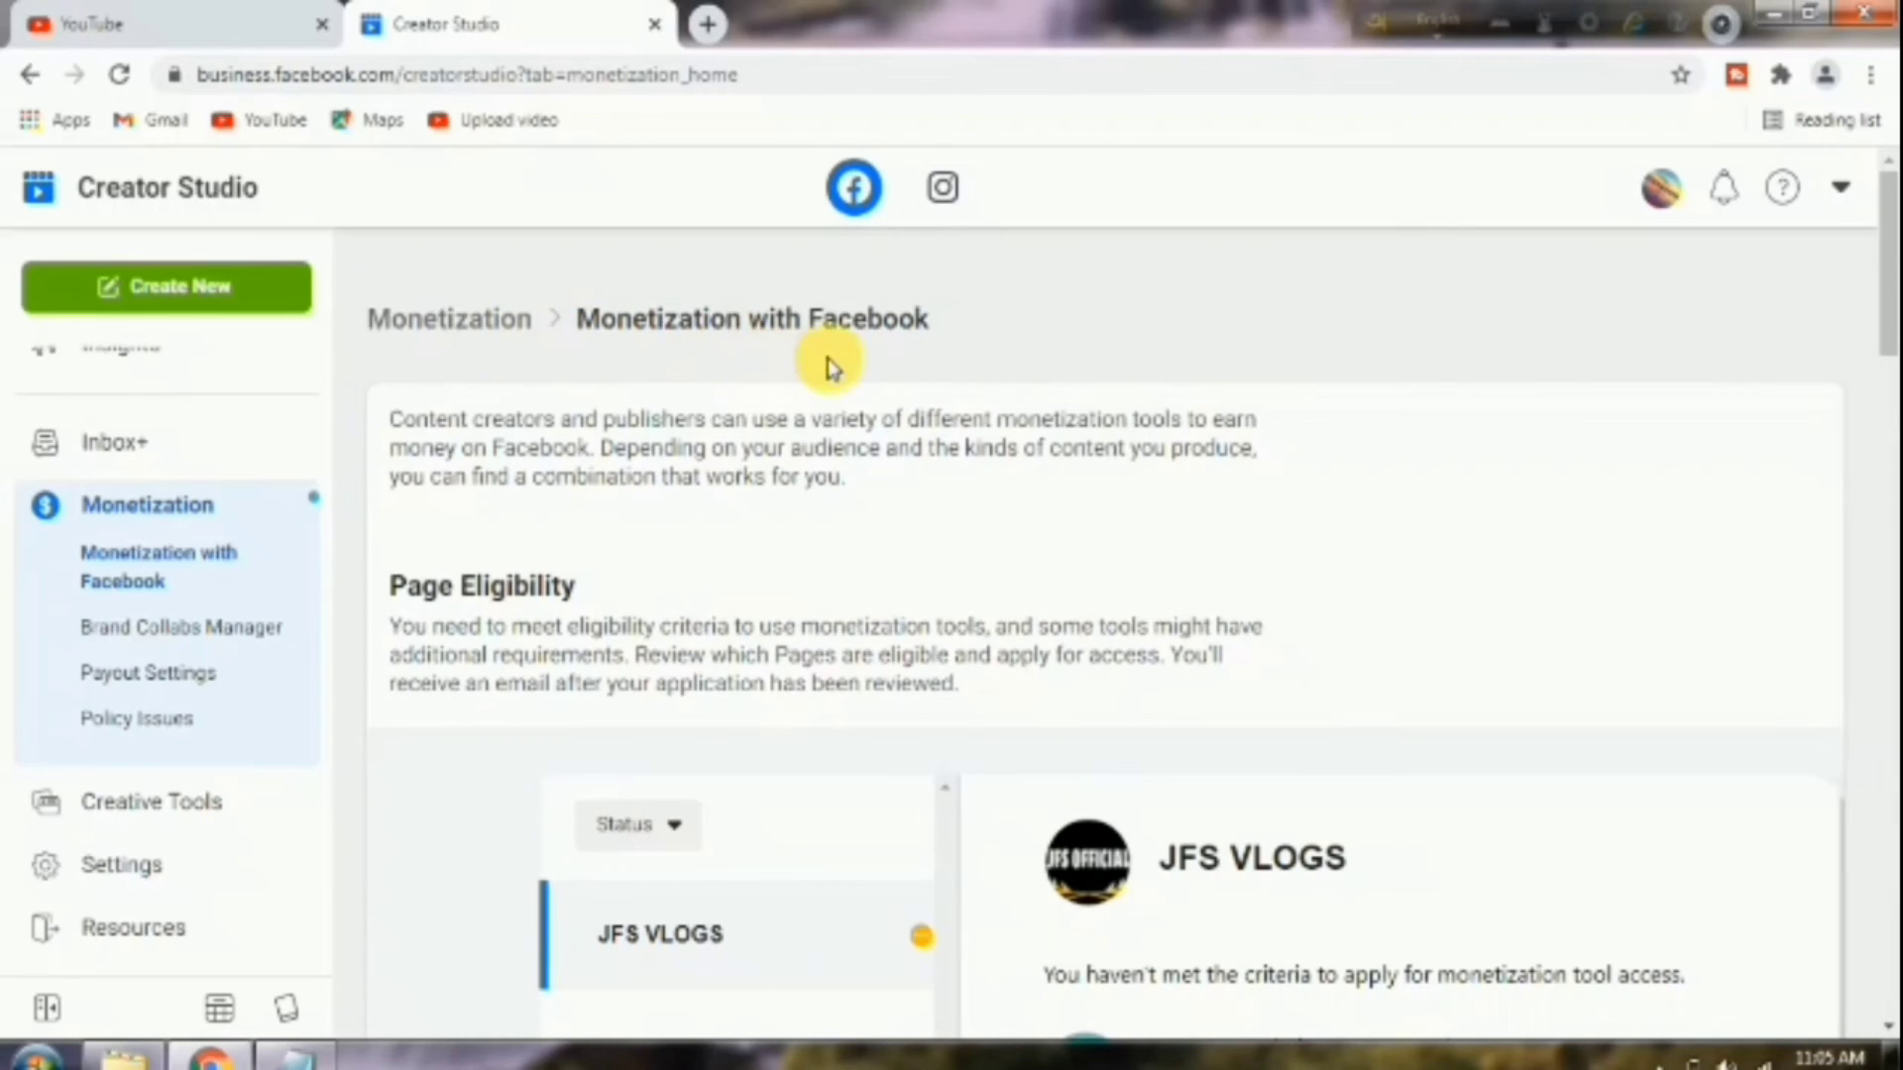
Expand the In-Stream Ads eligibility criteria under Page Eligibility.
scroll(811, 614, "down", 3)
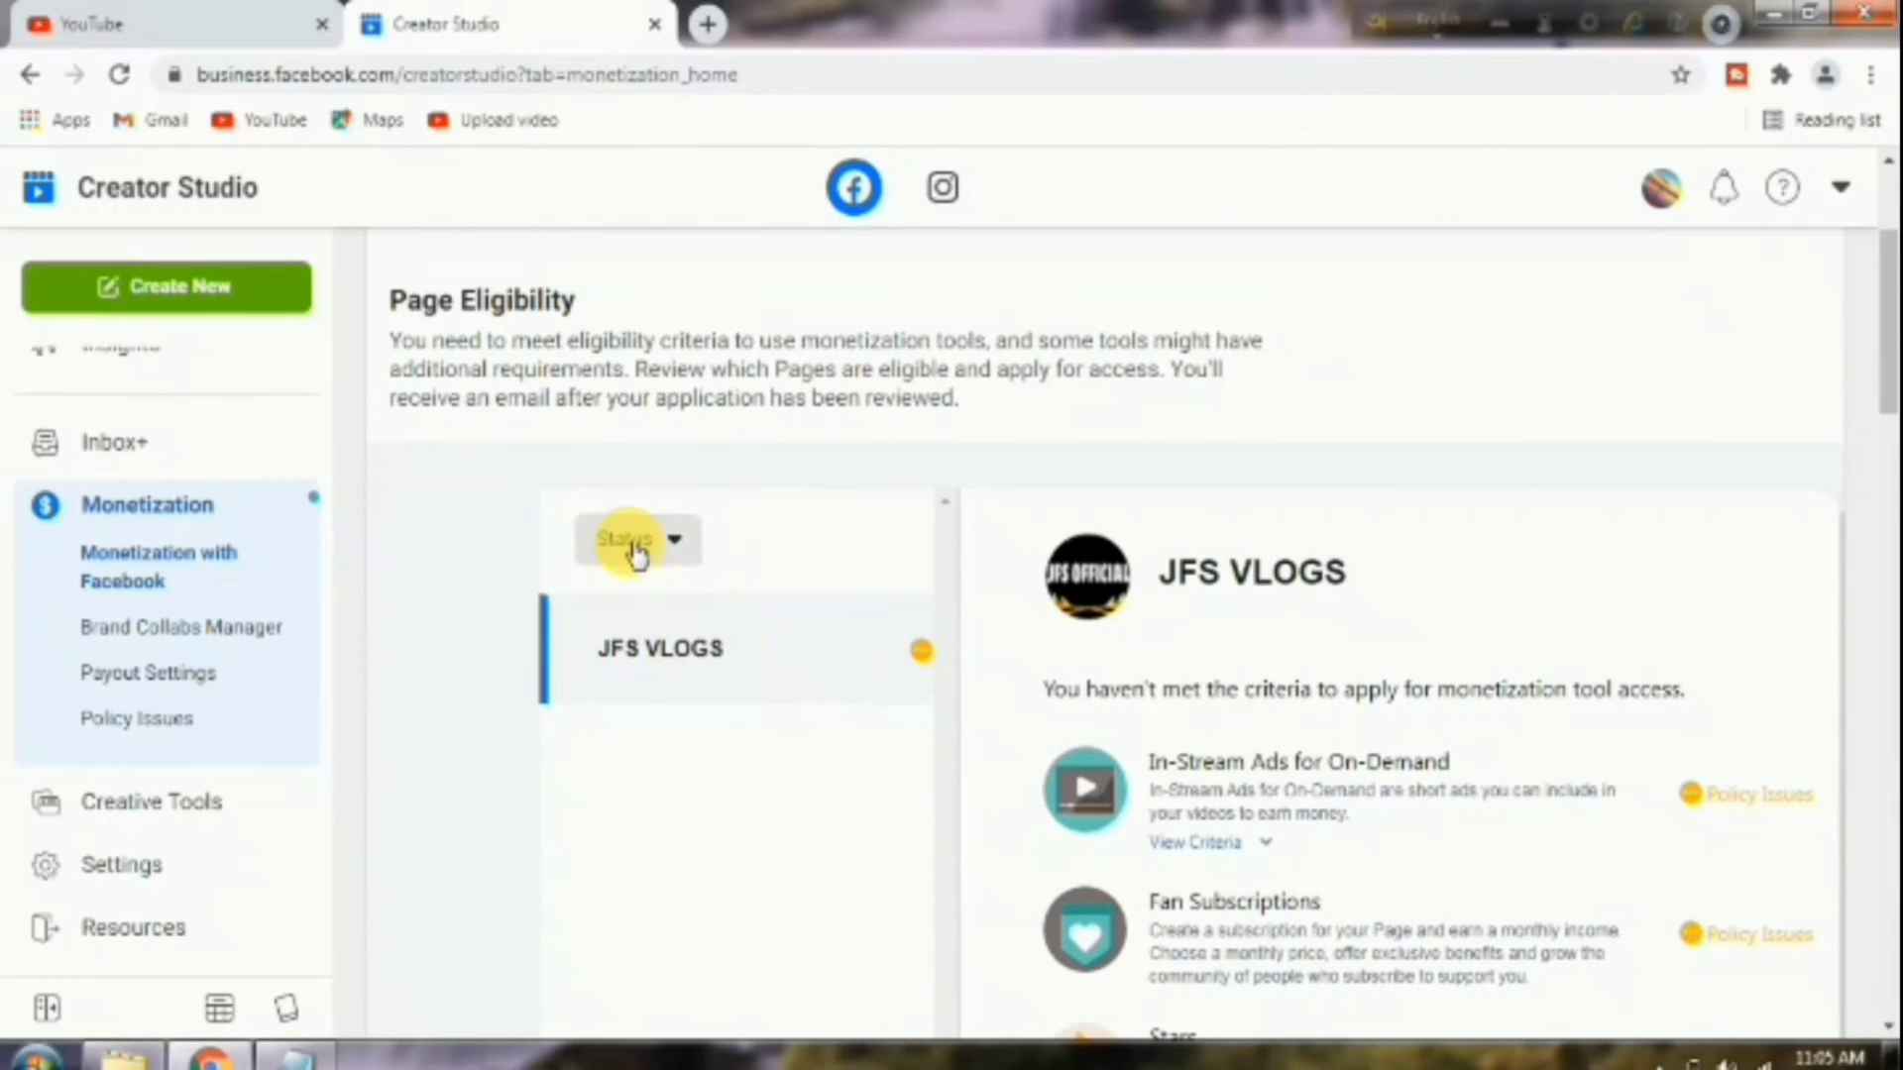
scroll(1048, 587, "down", 1)
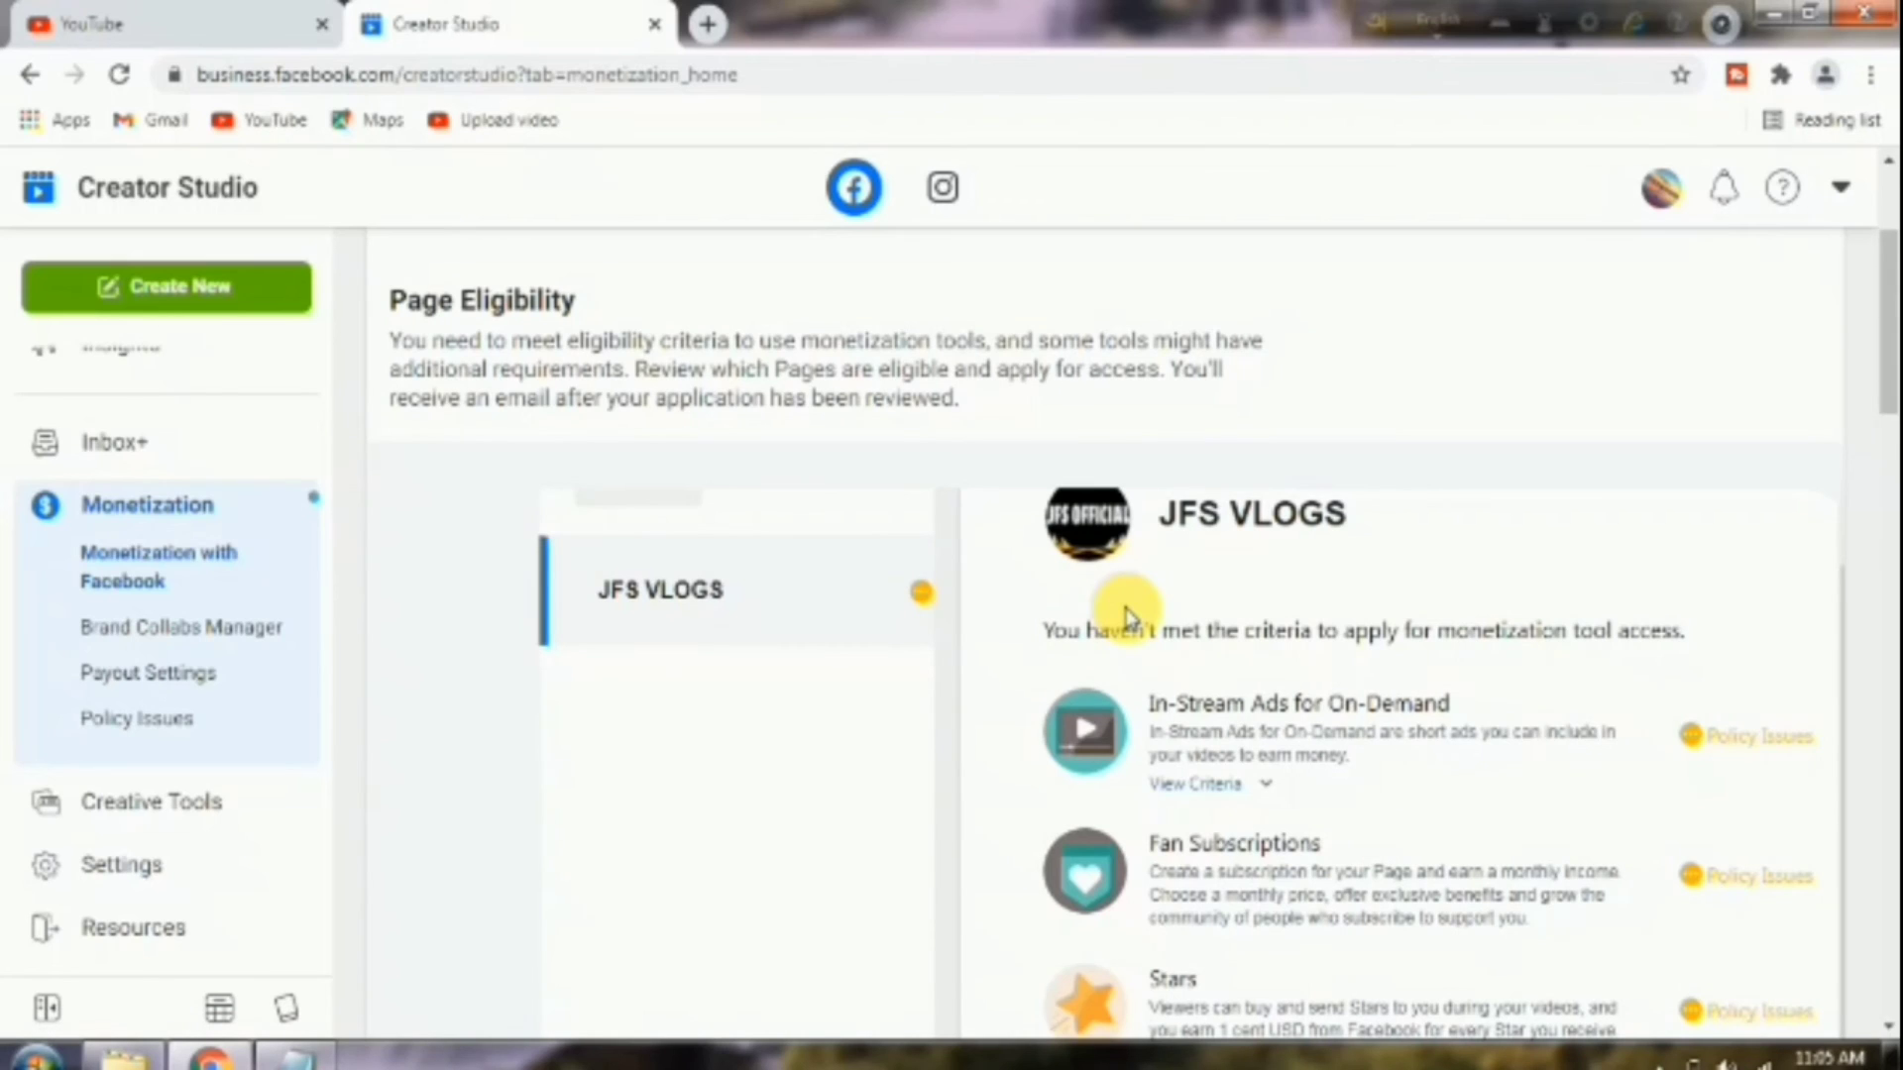
scroll(1127, 614, "down", 2)
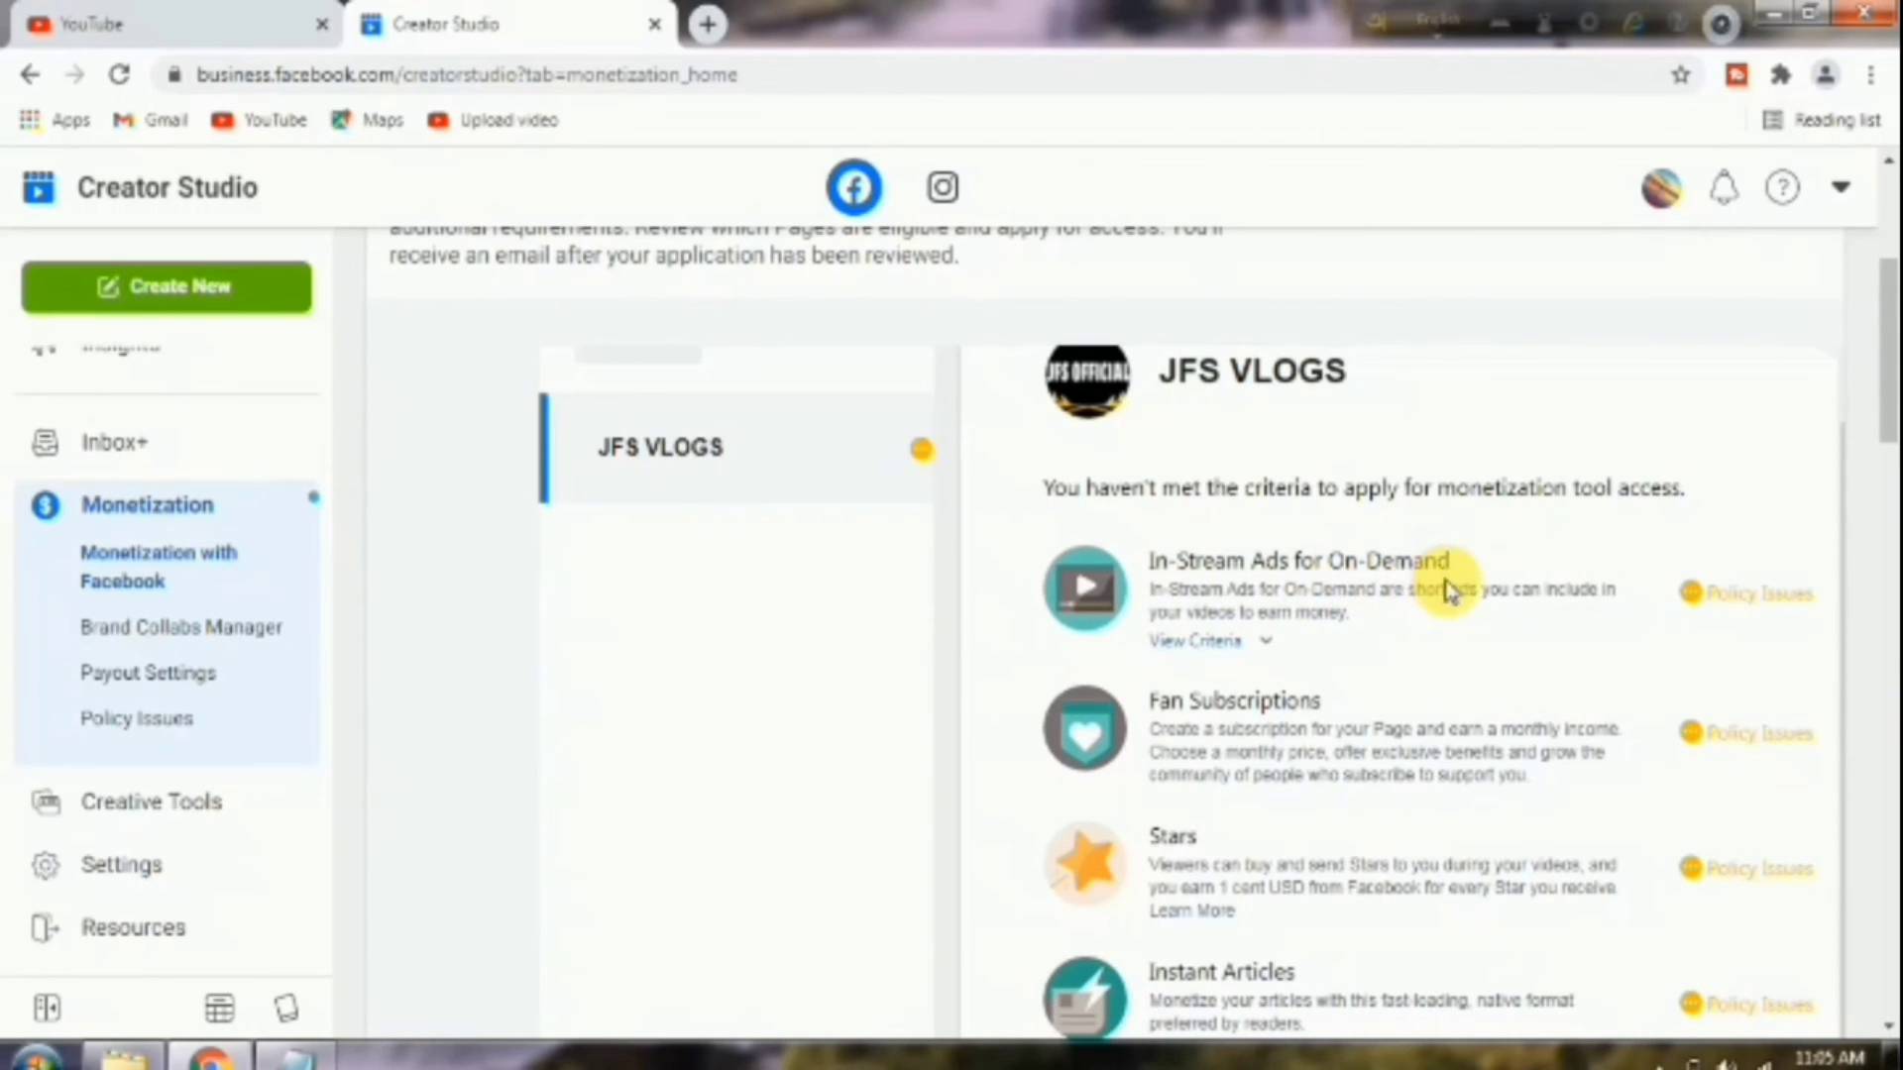
left_click(1227, 646)
Review the Followers, Eligible Minutes Viewed and Active Videos requirements, each only 1% met.
scroll(1512, 664, "down", 4)
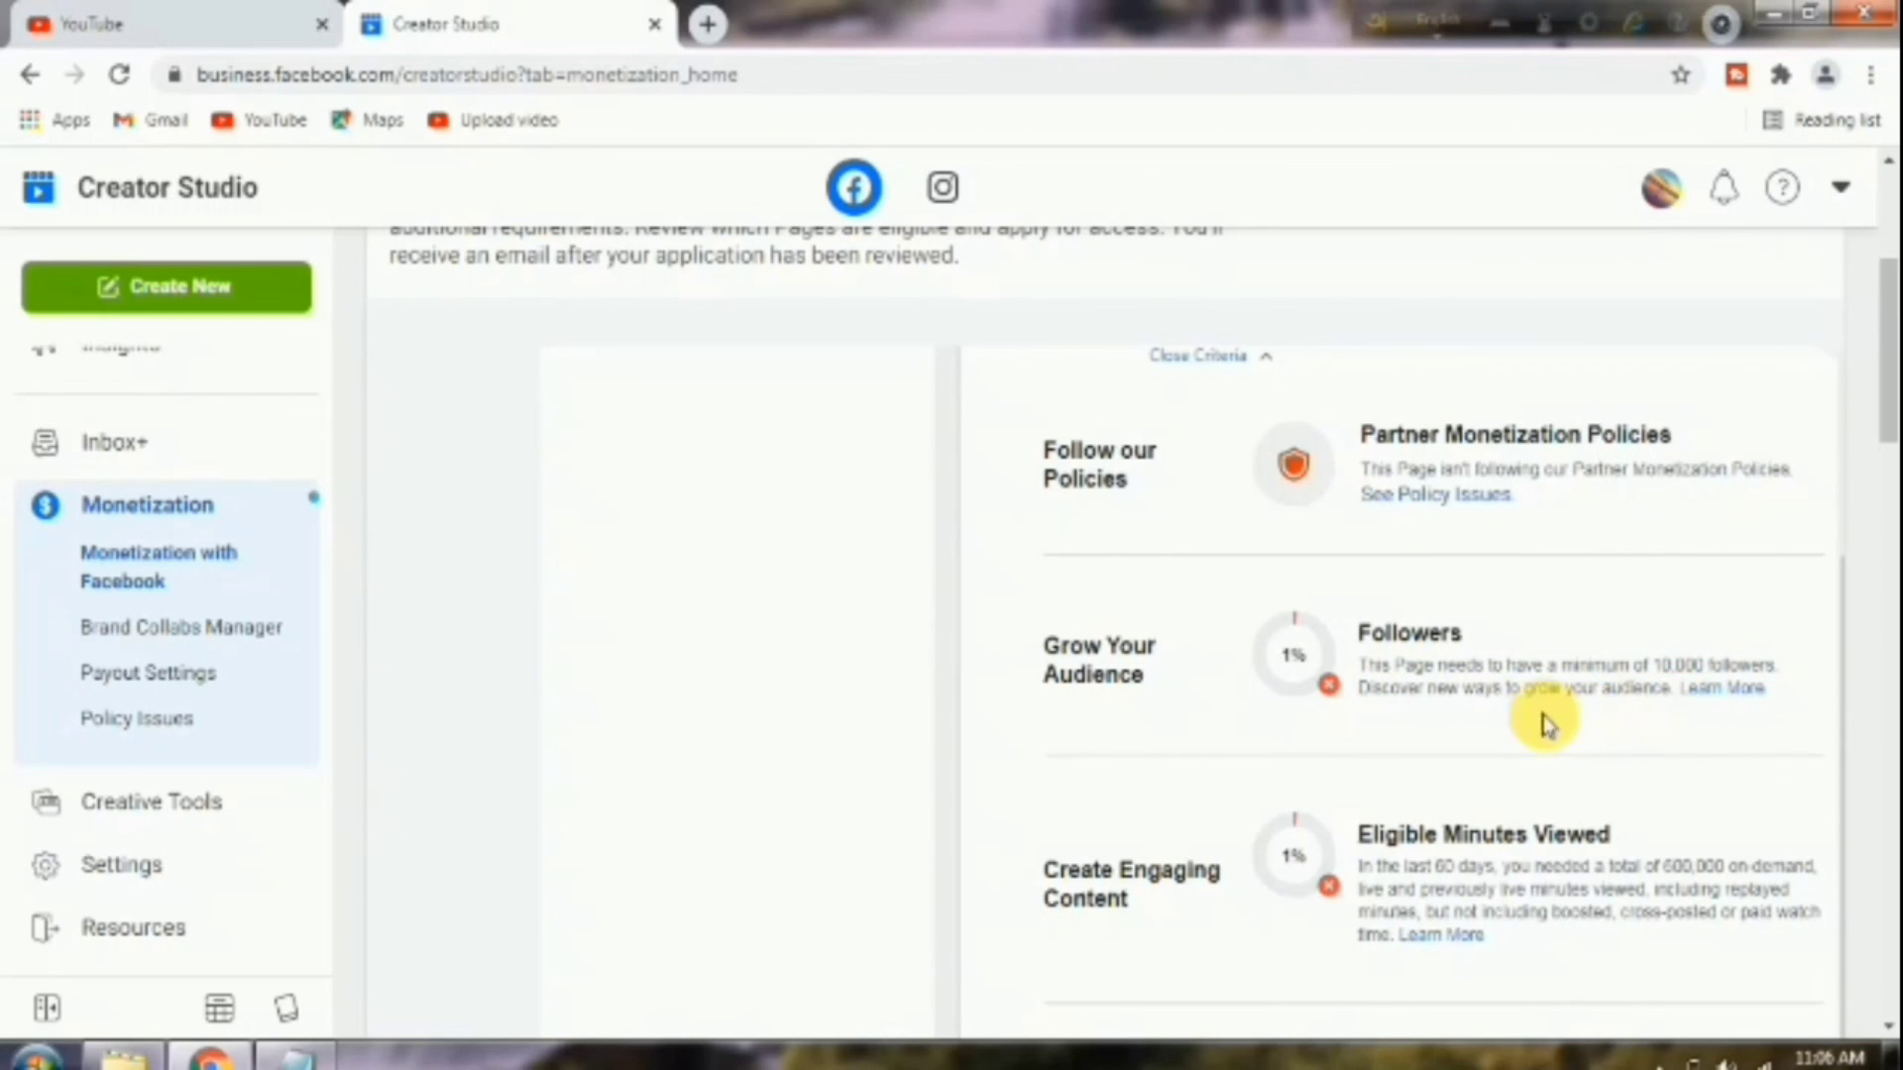
scroll(1623, 700, "down", 2)
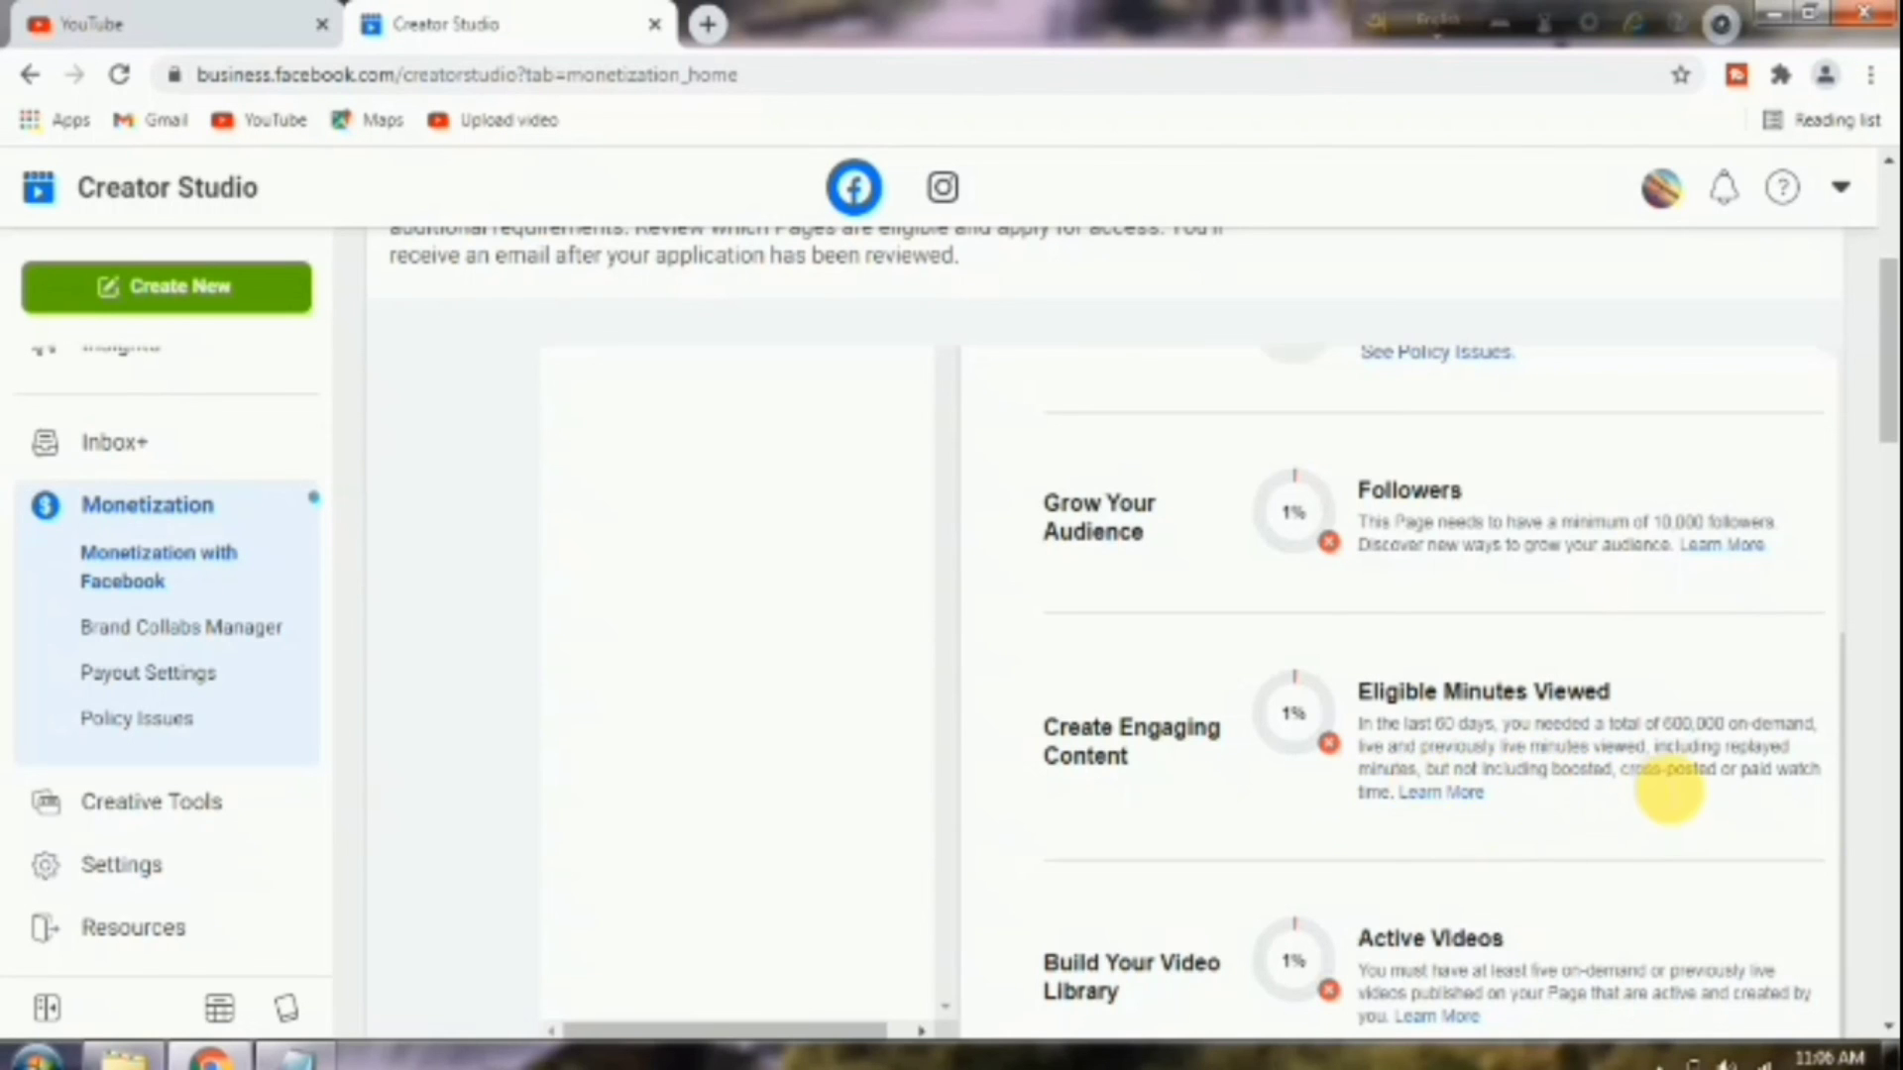
scroll(1659, 777, "down", 3)
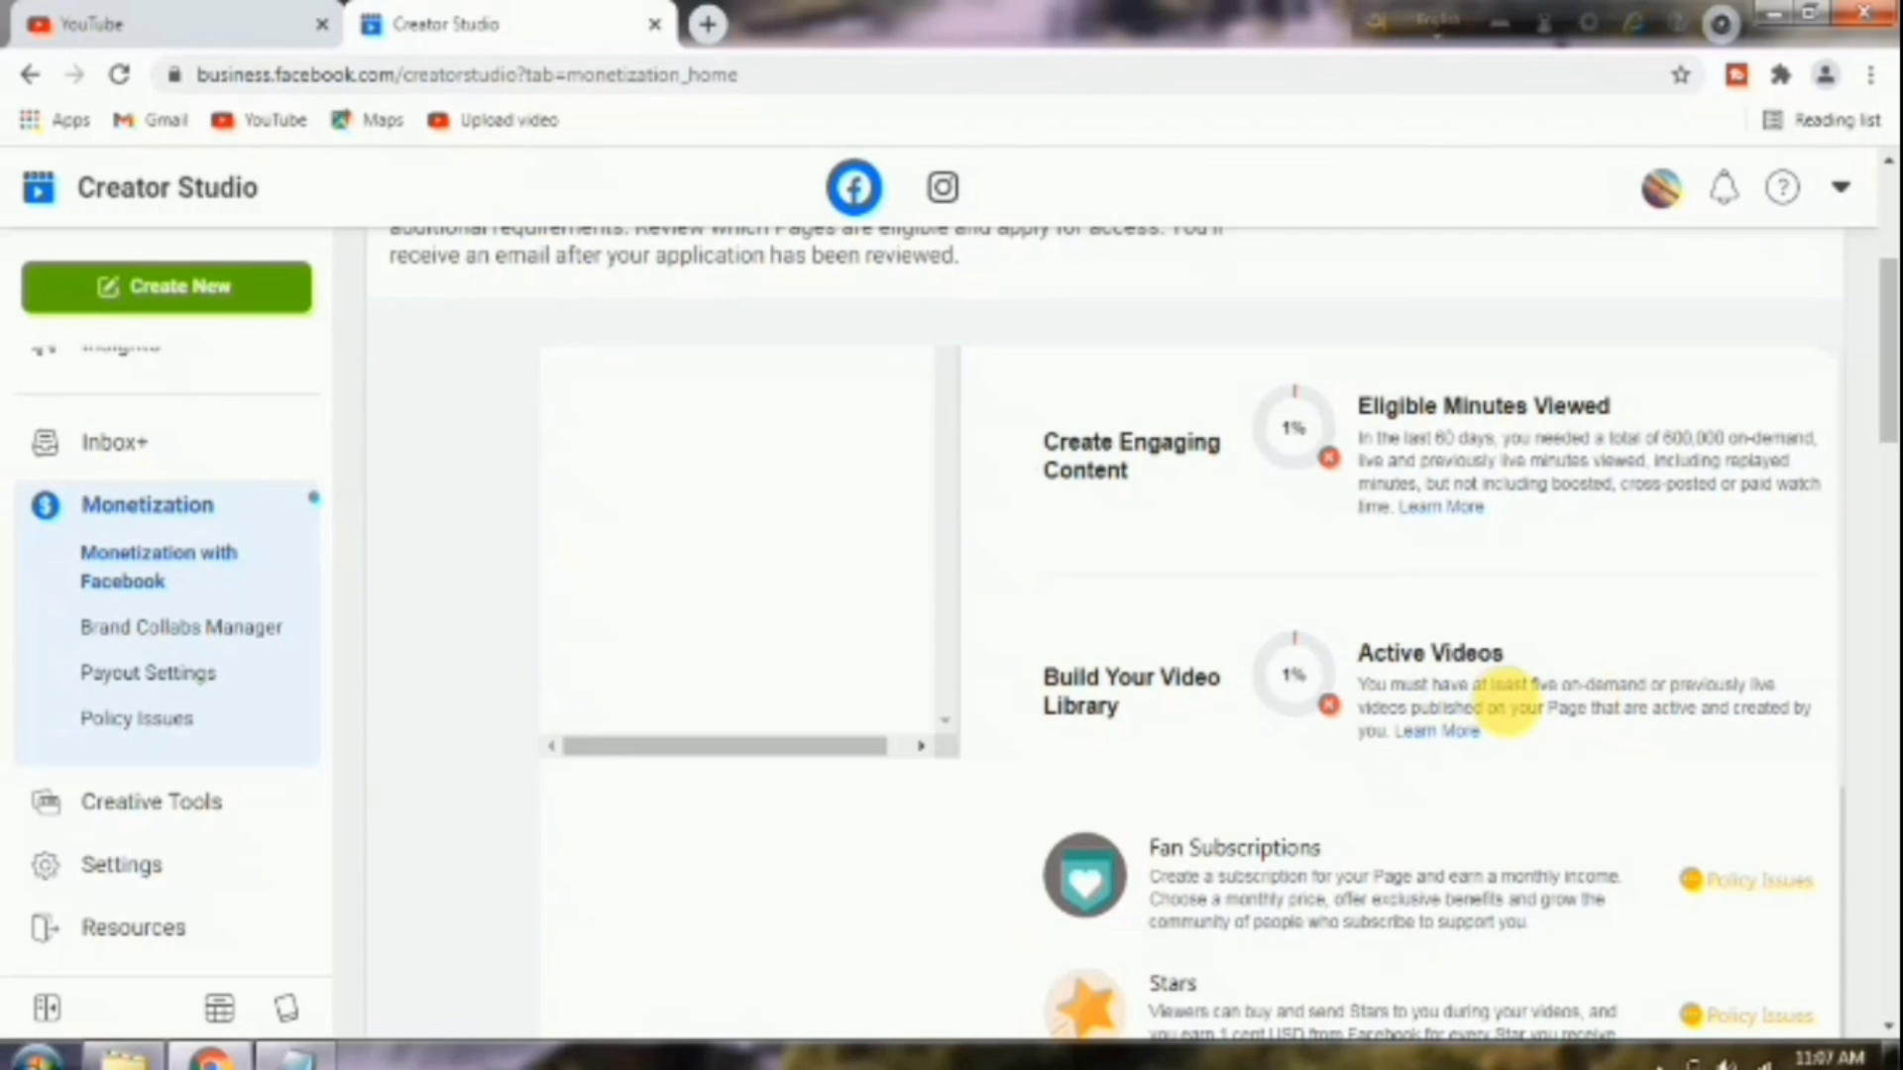
scroll(1572, 700, "down", 2)
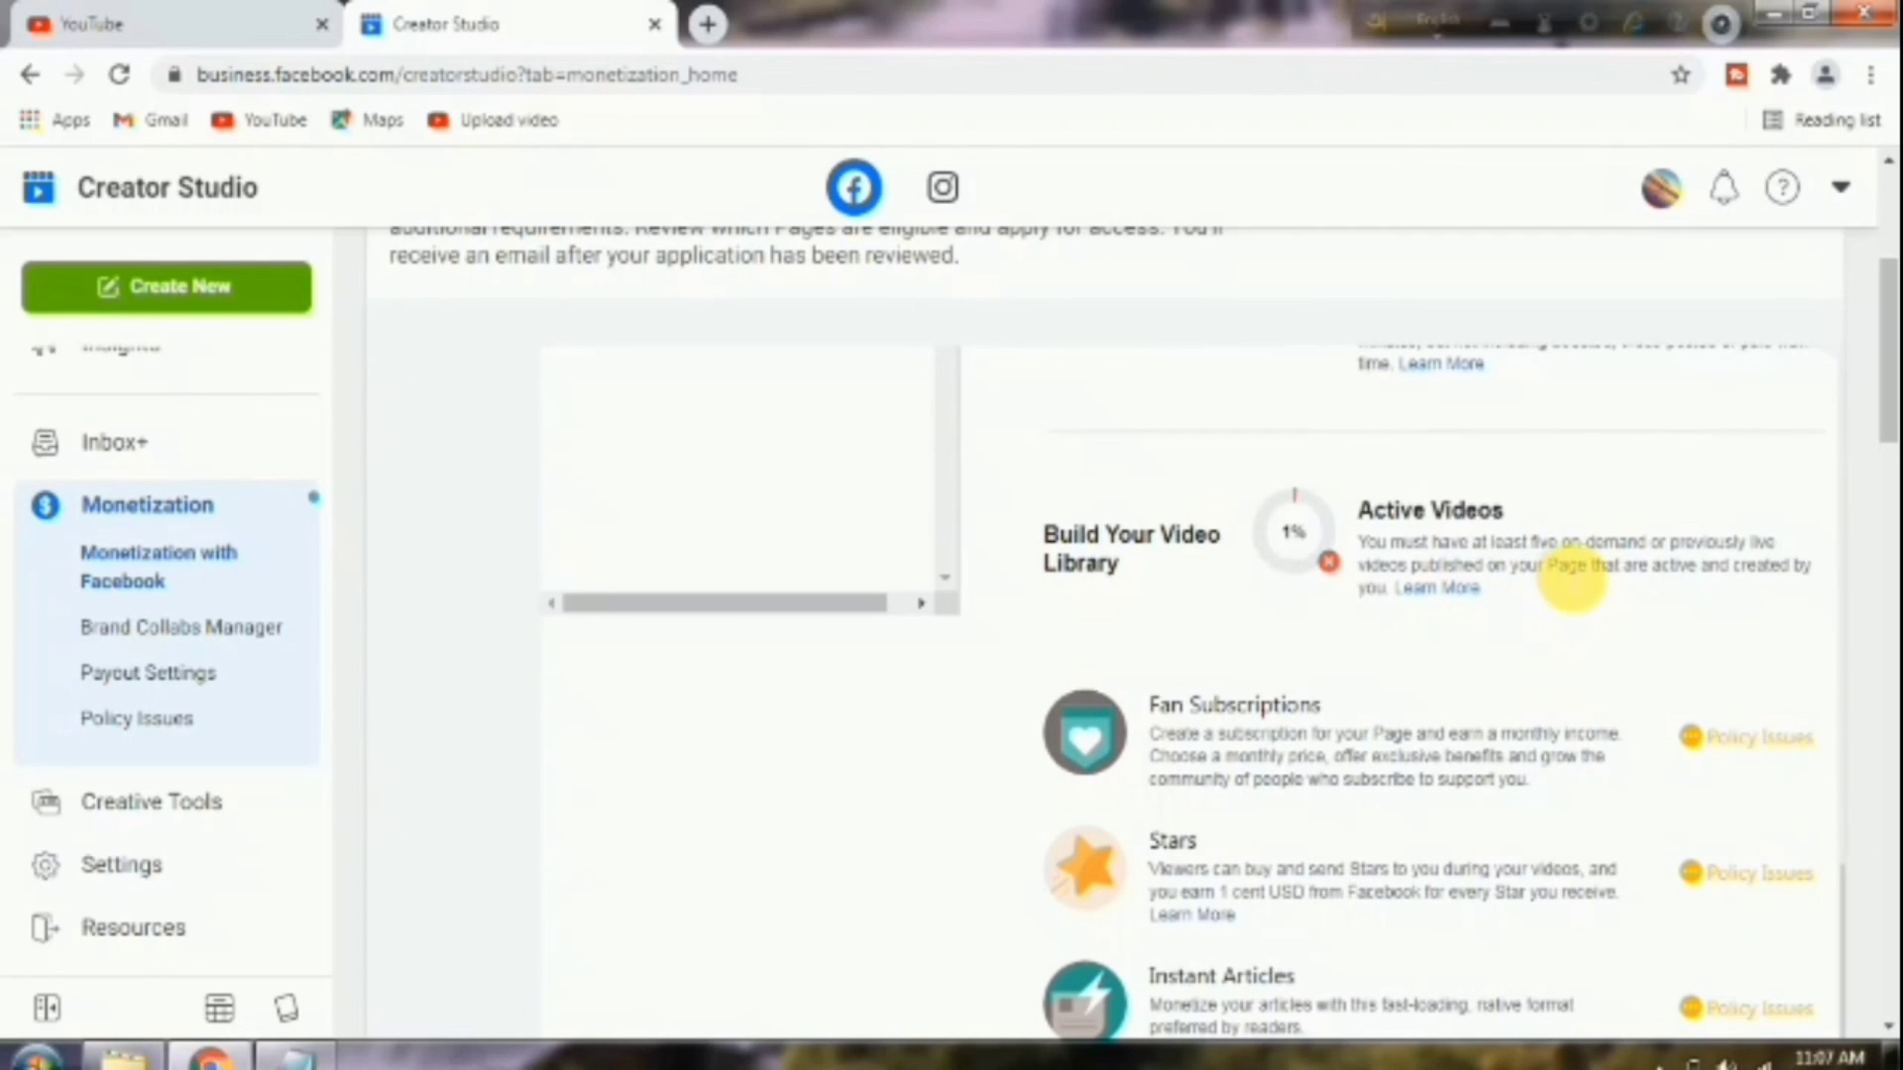
scroll(1567, 576, "down", 1)
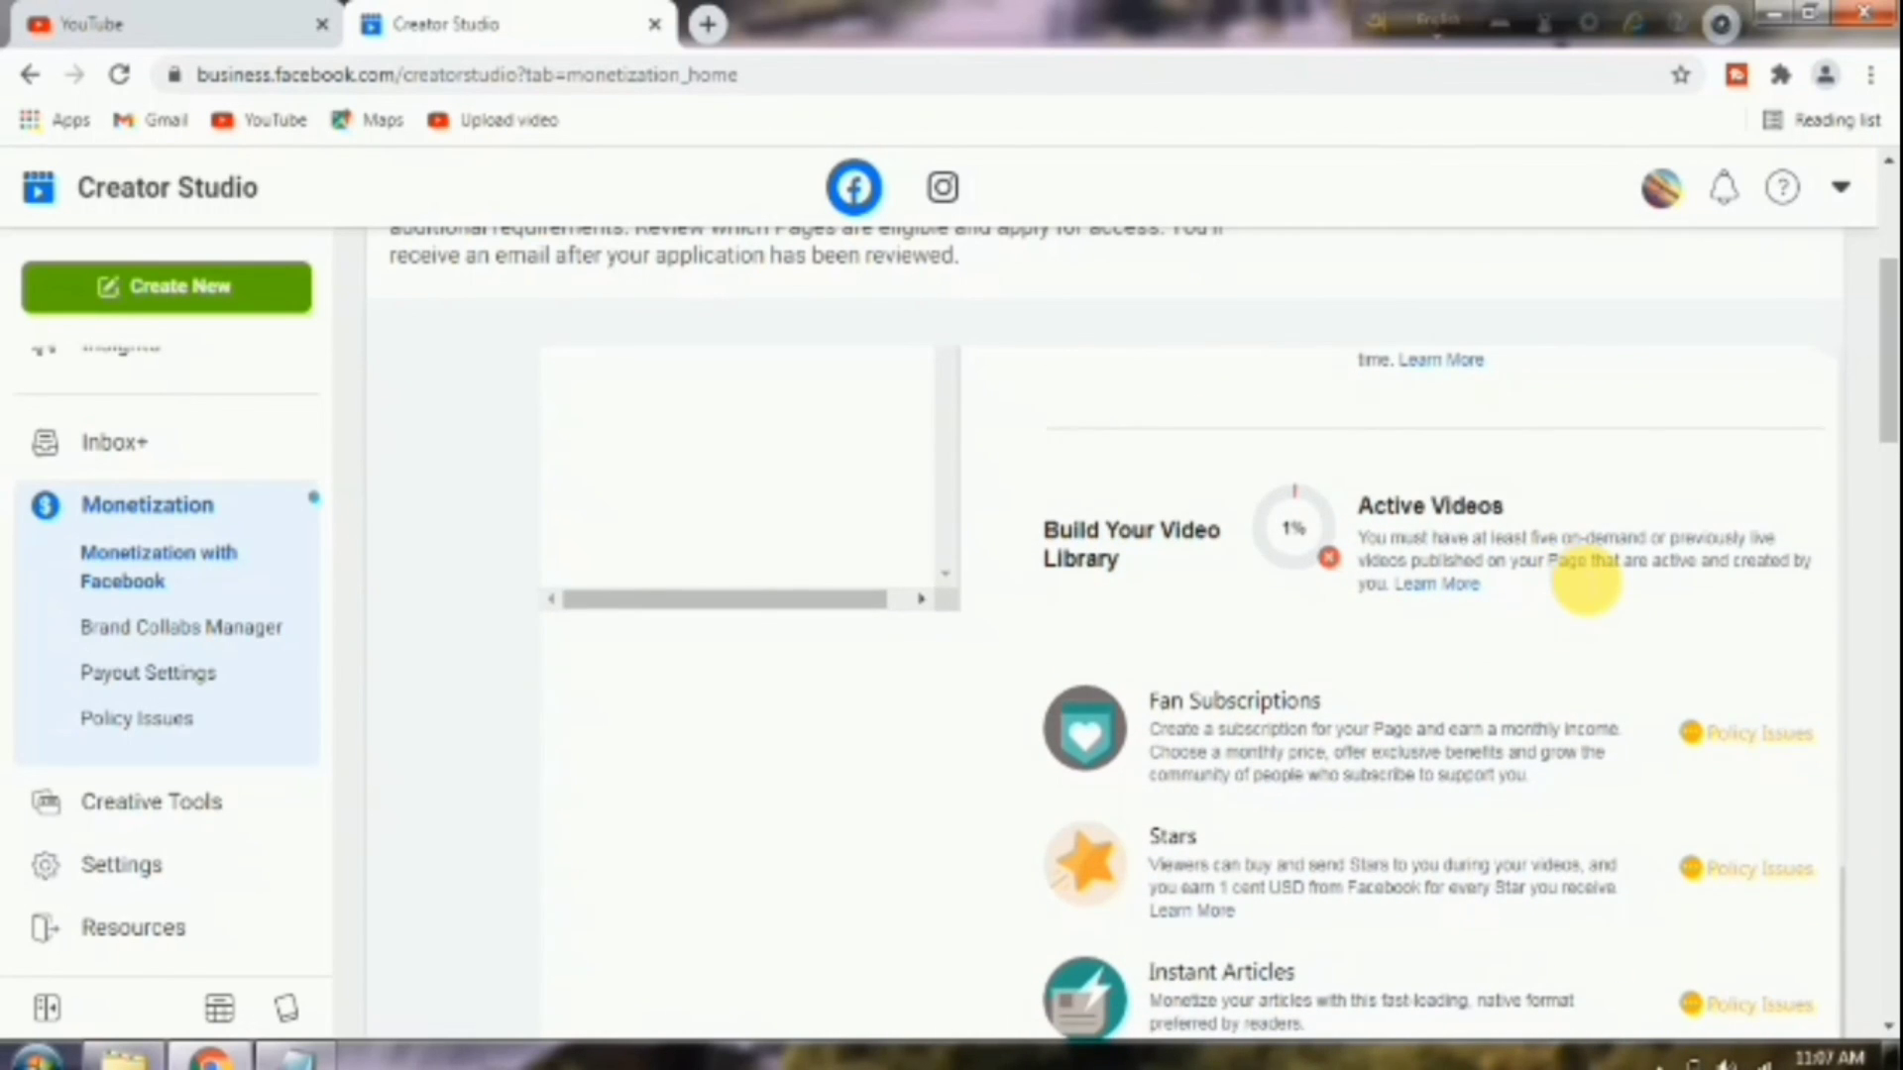